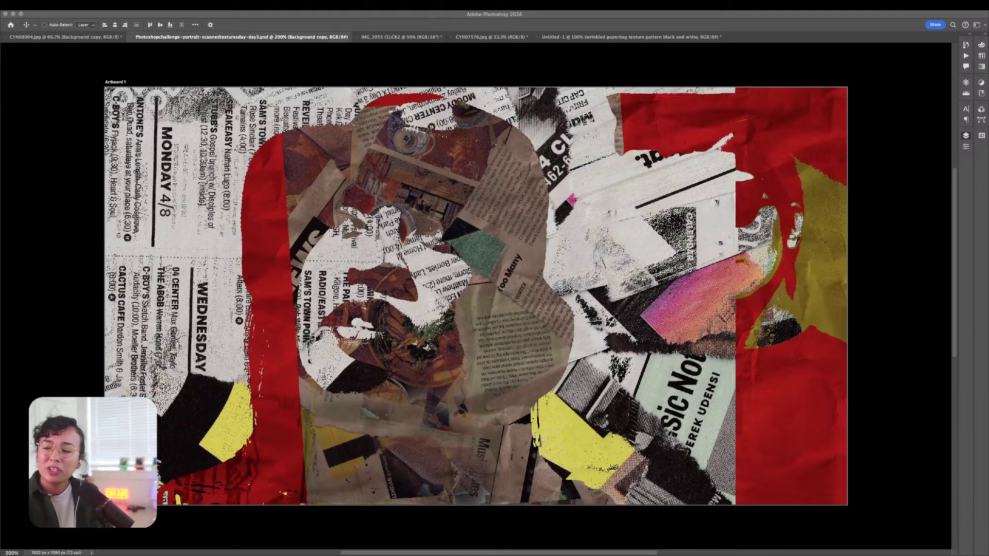
# Enlarge the PXL_20240717_140828952.mp4 video window to fill the screen and play the clip
pyautogui.moveTo(718, 555); pyautogui.dragTo(291, 138)
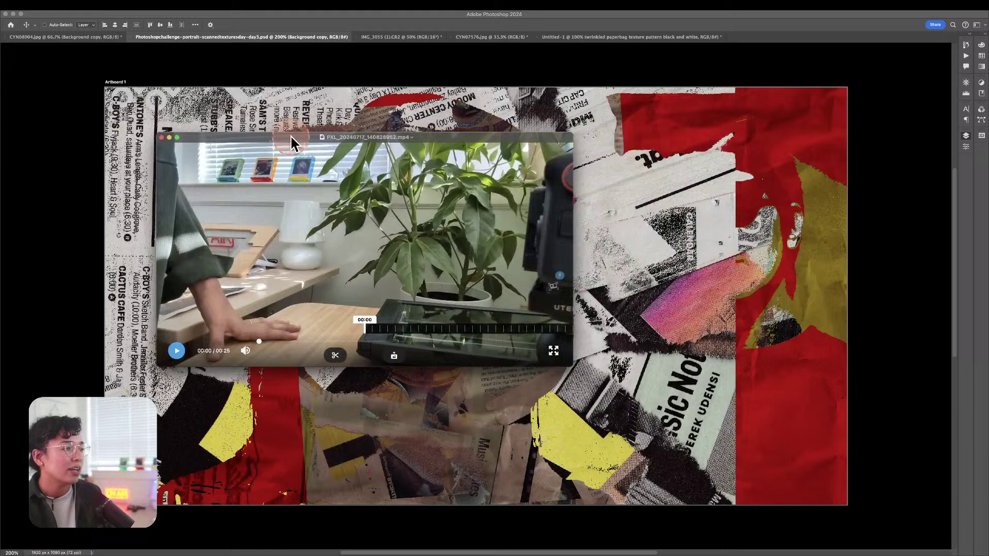
pyautogui.doubleClick(158, 134)
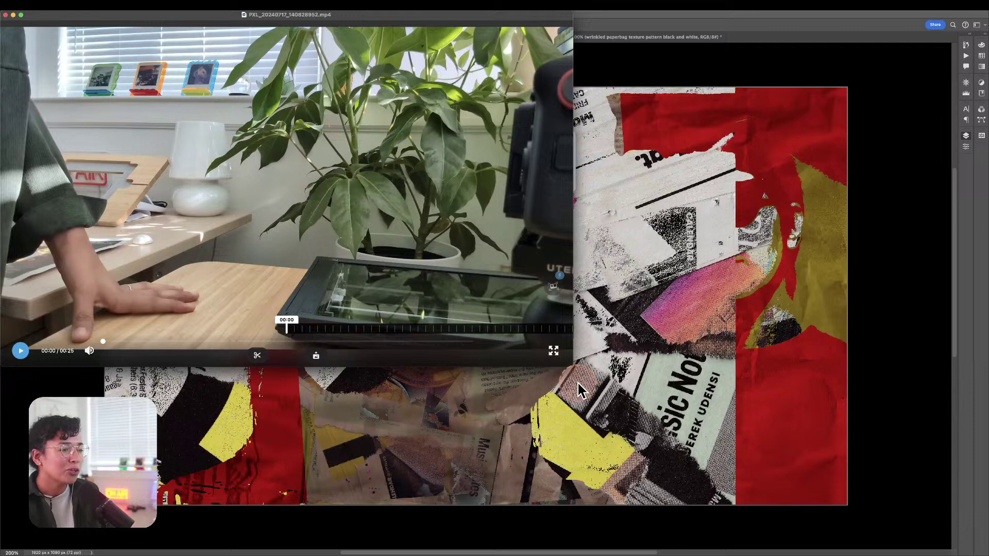
pyautogui.moveTo(571, 365); pyautogui.dragTo(988, 555)
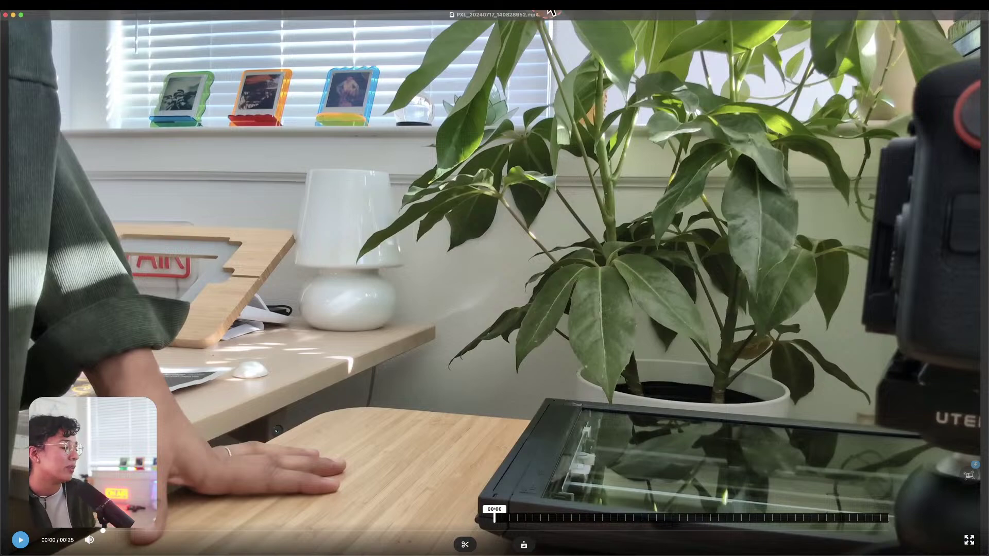
pyautogui.click(21, 540)
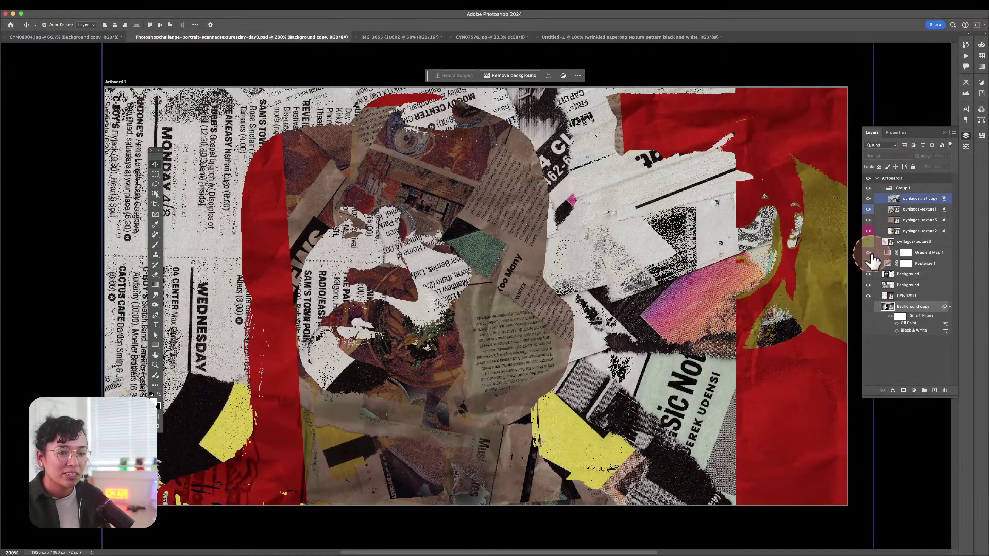
# Isolate the black-and-white newspaper copy, cynlagos-texture1 and cynlagos-texture5 layers one at a time to examine each scanned texture
pyautogui.click(906, 274)
pyautogui.click(909, 198)
pyautogui.keyDown('alt'); pyautogui.click(868, 199); pyautogui.keyUp('alt')
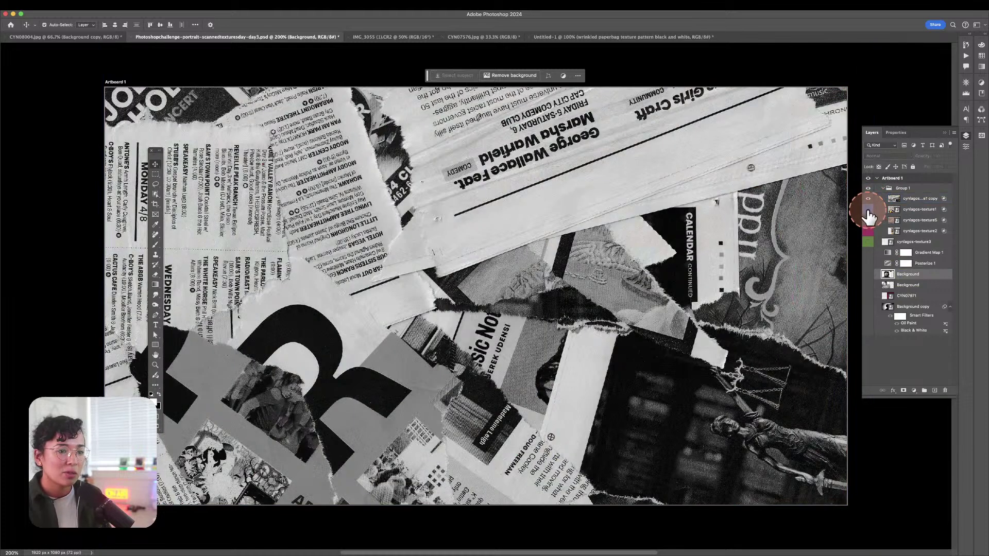
pyautogui.keyDown('alt'); pyautogui.click(869, 211); pyautogui.keyUp('alt')
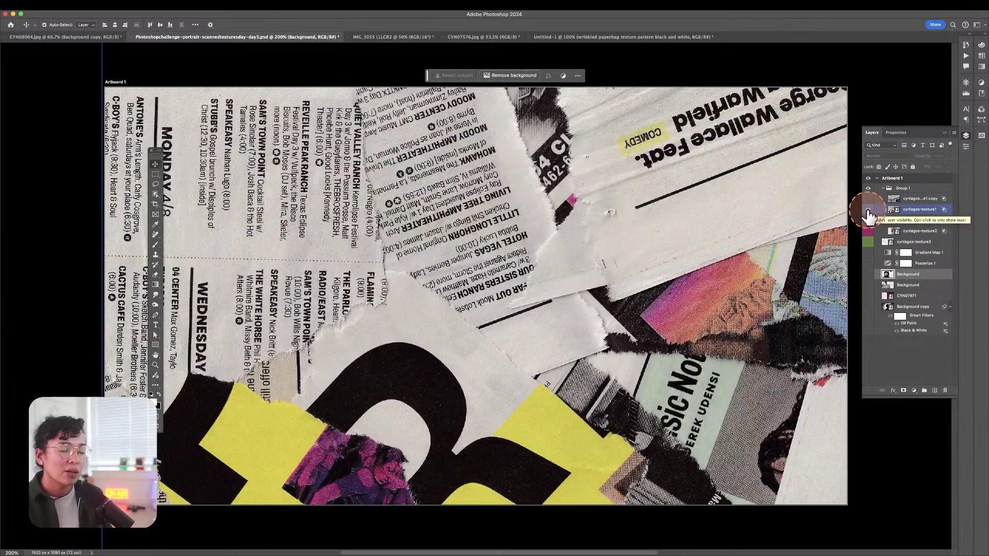
pyautogui.keyDown('alt'); pyautogui.click(869, 211); pyautogui.keyUp('alt')
pyautogui.keyDown('alt'); pyautogui.click(869, 211); pyautogui.keyUp('alt')
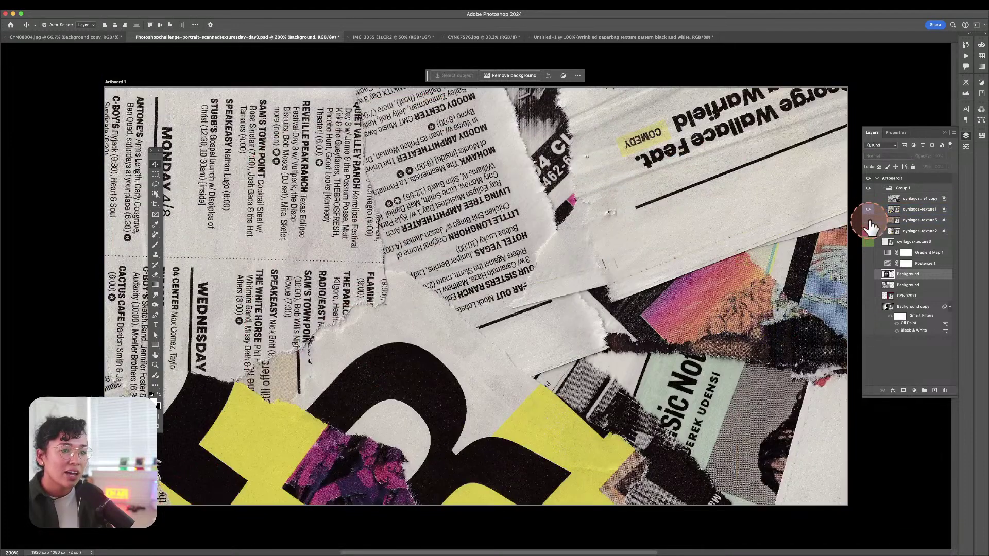
pyautogui.keyDown('alt'); pyautogui.click(869, 221); pyautogui.keyUp('alt')
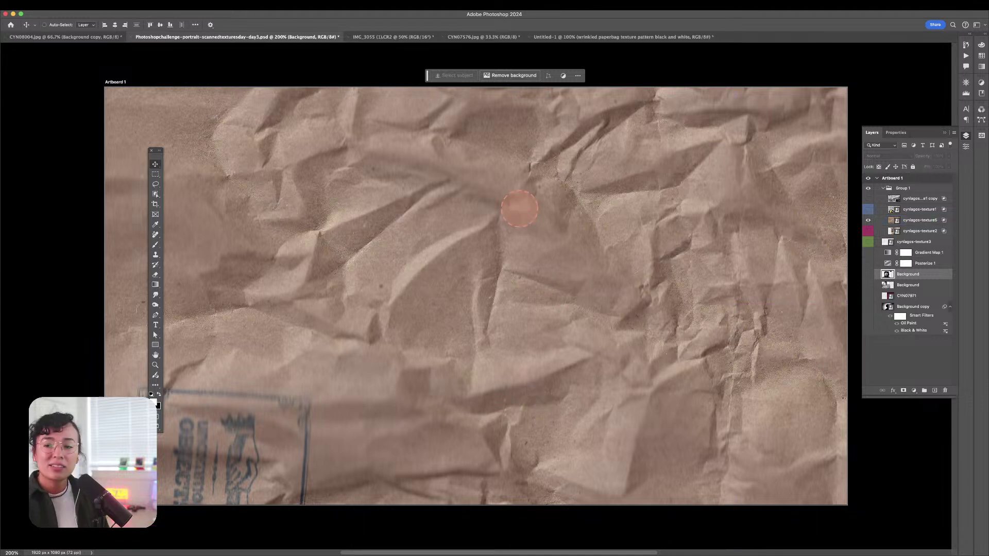
# Switch back to Photoshop and update the open day3 collage document from its disk copy
pyautogui.press('super+Tab')
pyautogui.moveTo(505, 555)
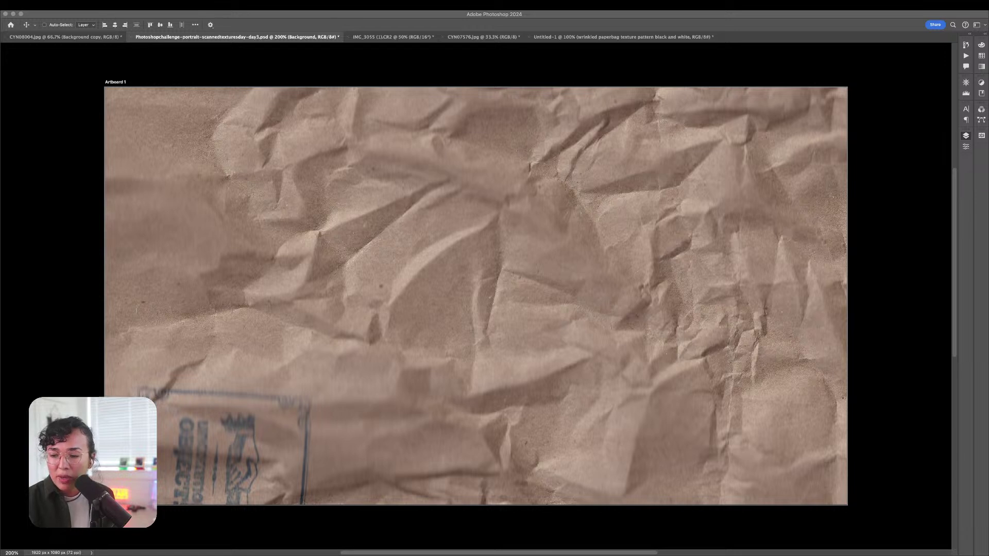
pyautogui.press('Tab')
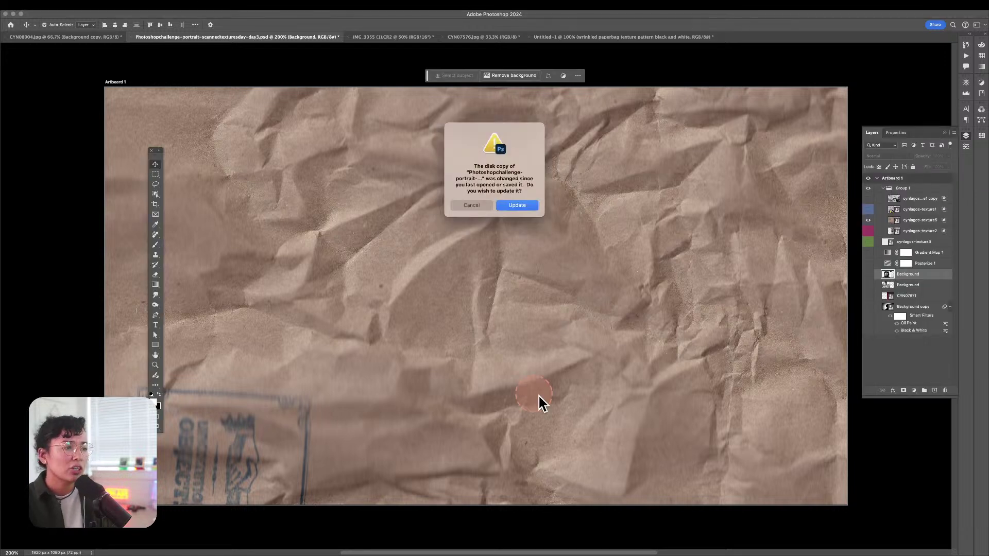
pyautogui.click(514, 206)
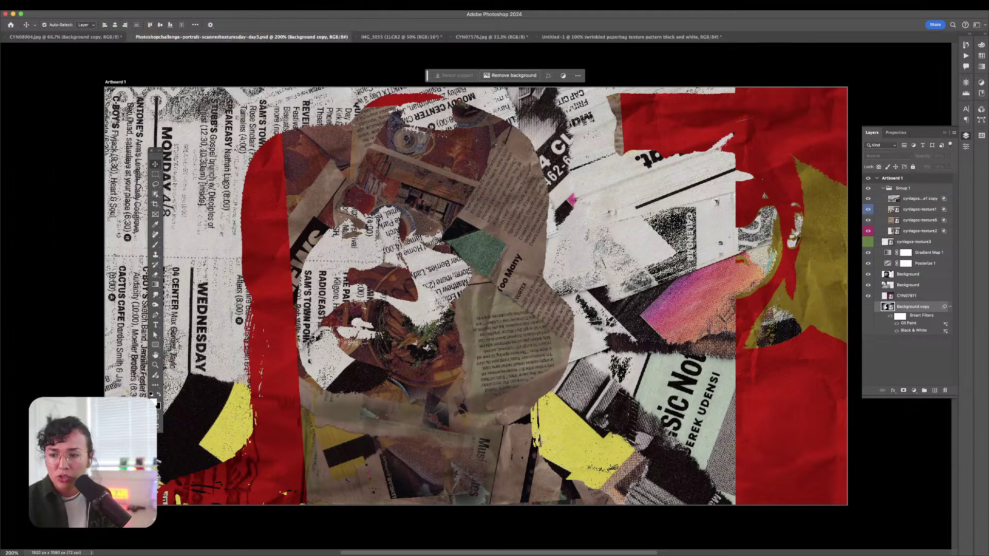
# Open Photoshopchallenge-portrait-scannedtexturesday-day2.psd in Photoshop and enlarge its artboard view to 200%
pyautogui.press('super+Tab')
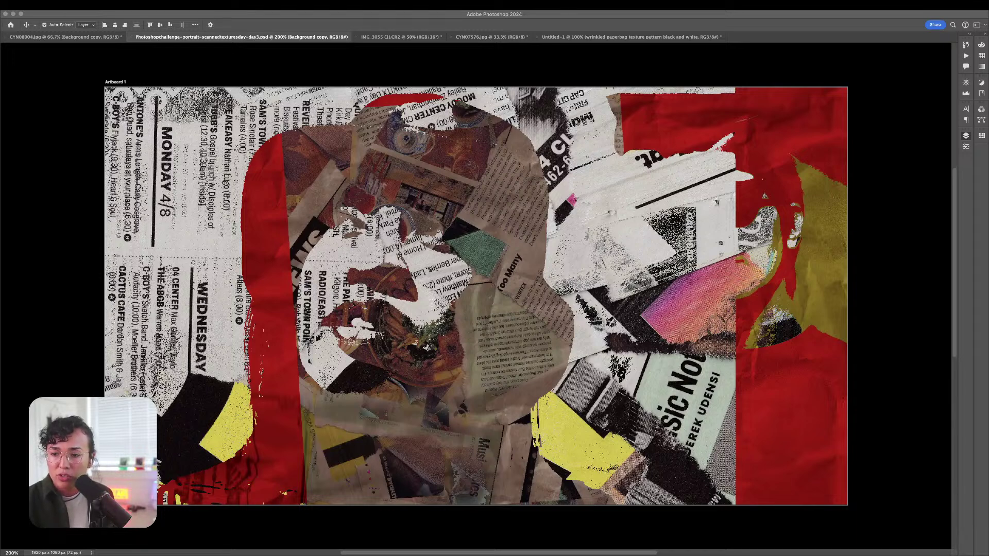
pyautogui.press('super+Tab')
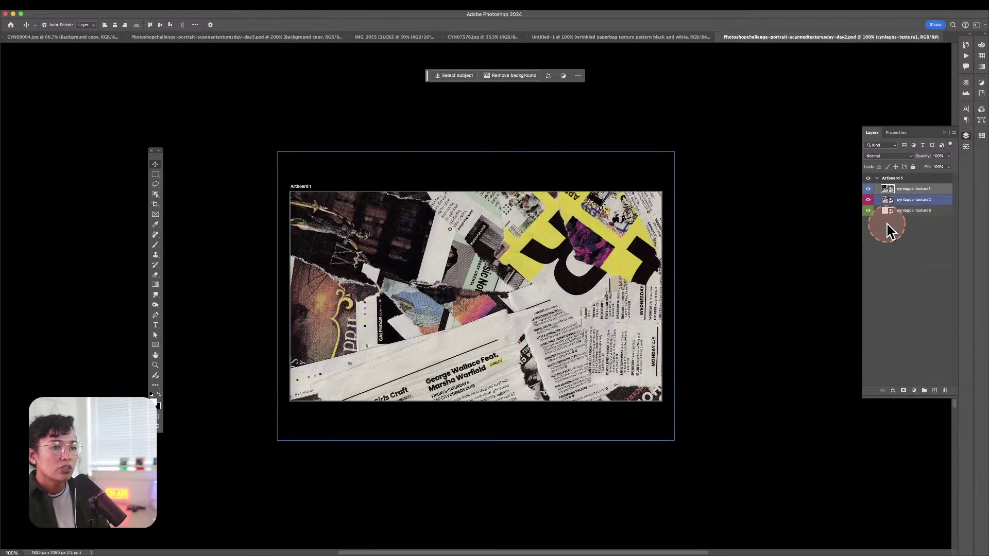
pyautogui.press('f')
pyautogui.press('f')
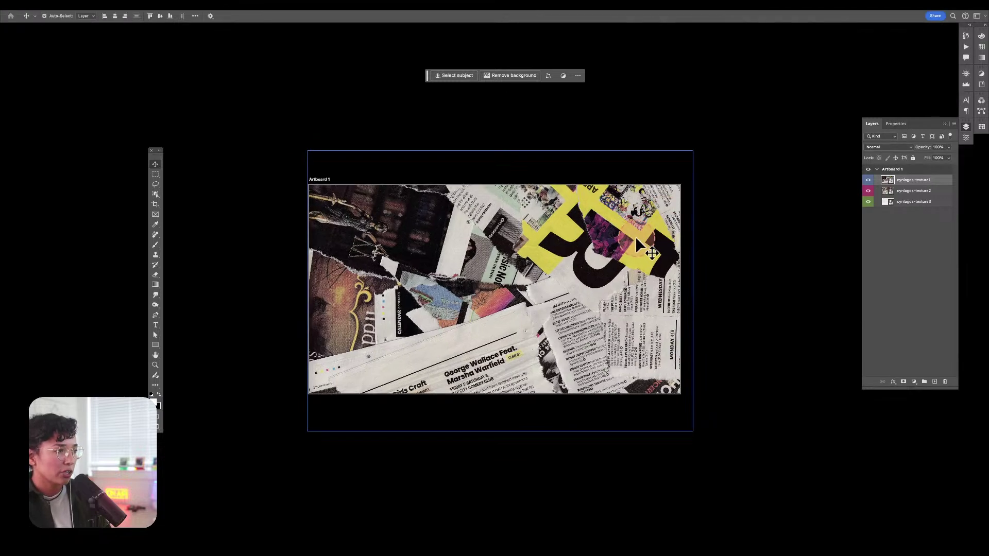
pyautogui.press('super+plus')
pyautogui.press('super+plus')
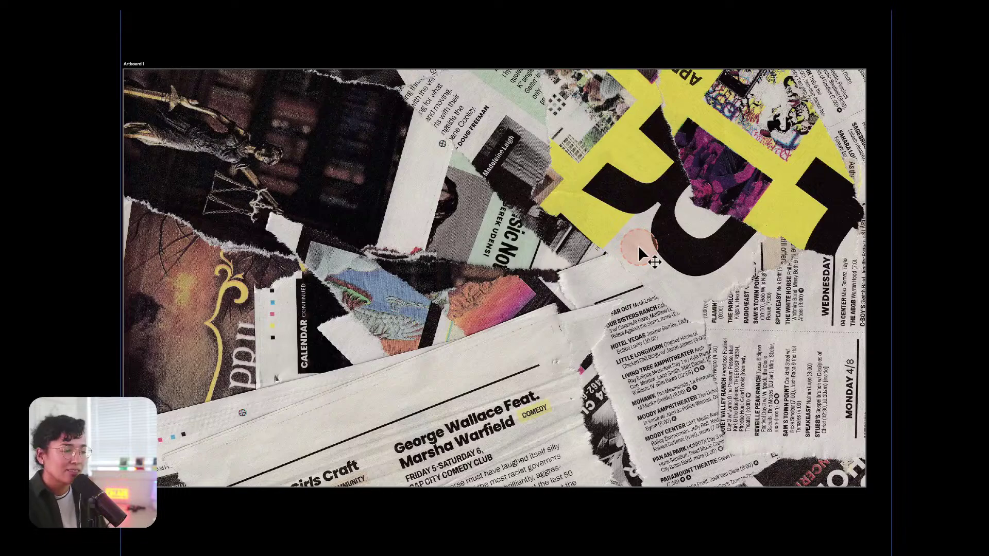
pyautogui.press('f')
# Toggle the visibility of the cynlagos-texture1, texture2 and texture3 layers to examine each scanned texture by itself
pyautogui.click(869, 190)
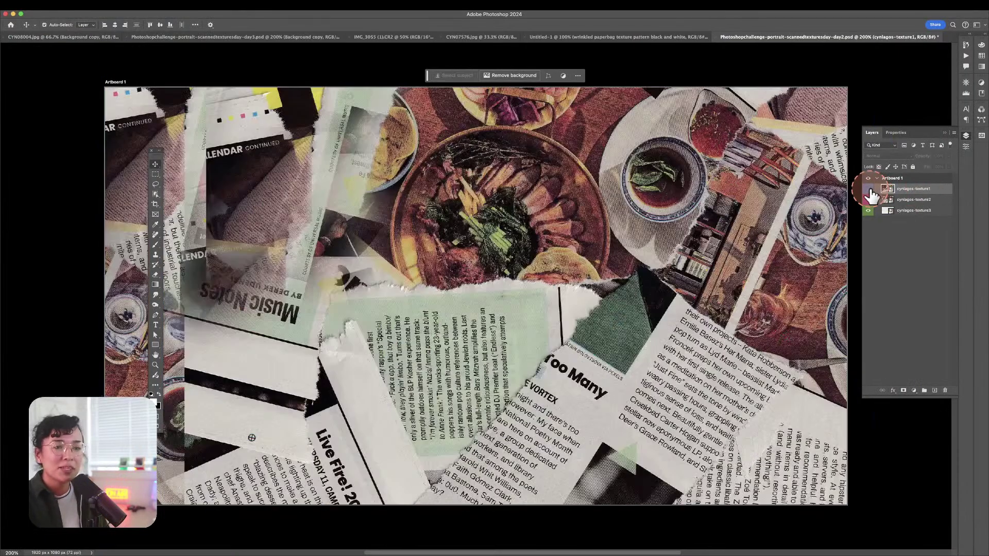
pyautogui.click(870, 190)
pyautogui.click(870, 190)
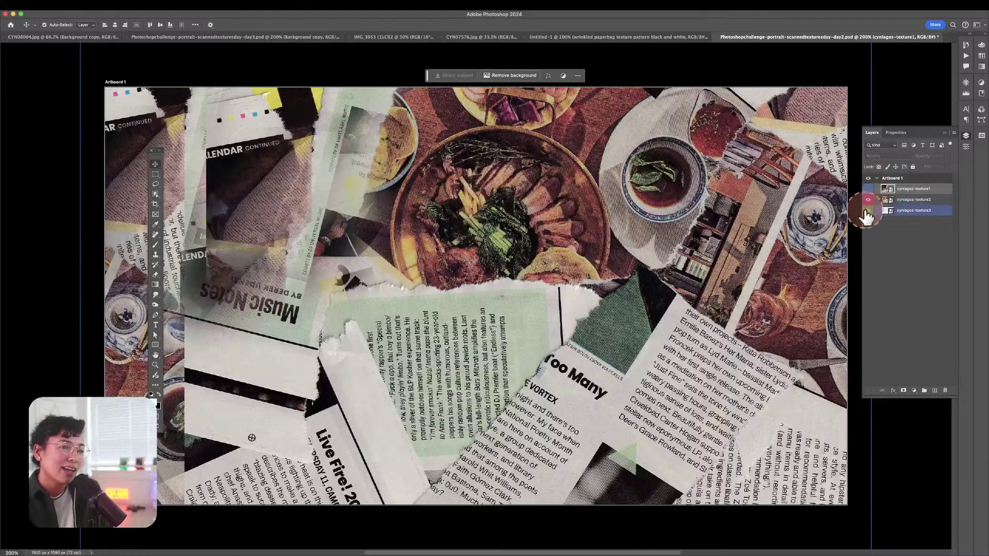
pyautogui.click(869, 200)
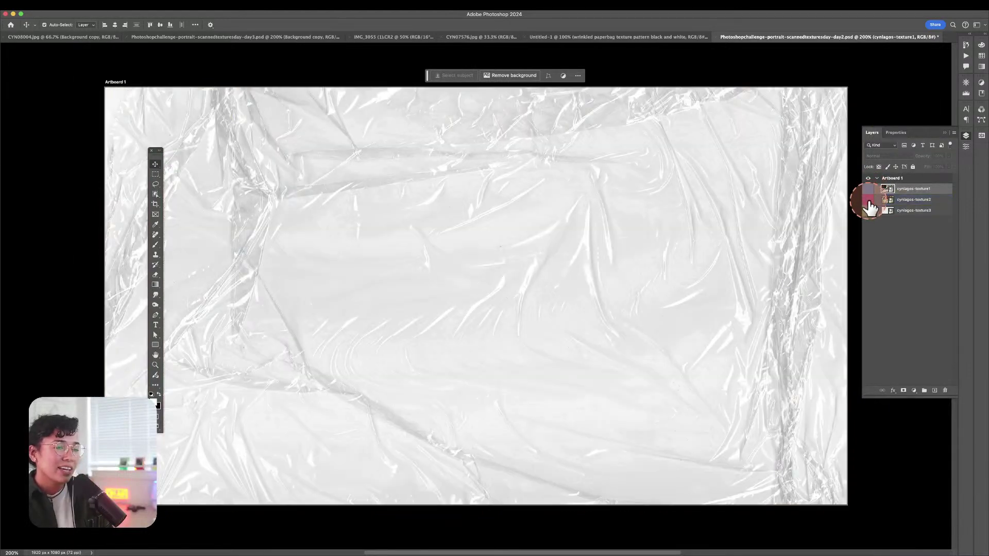
pyautogui.click(531, 240)
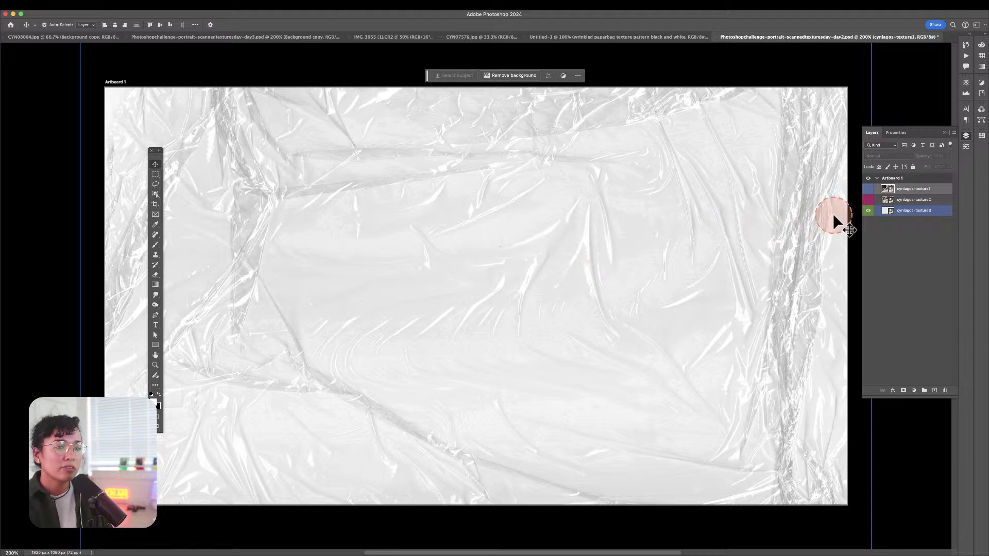
pyautogui.click(868, 209)
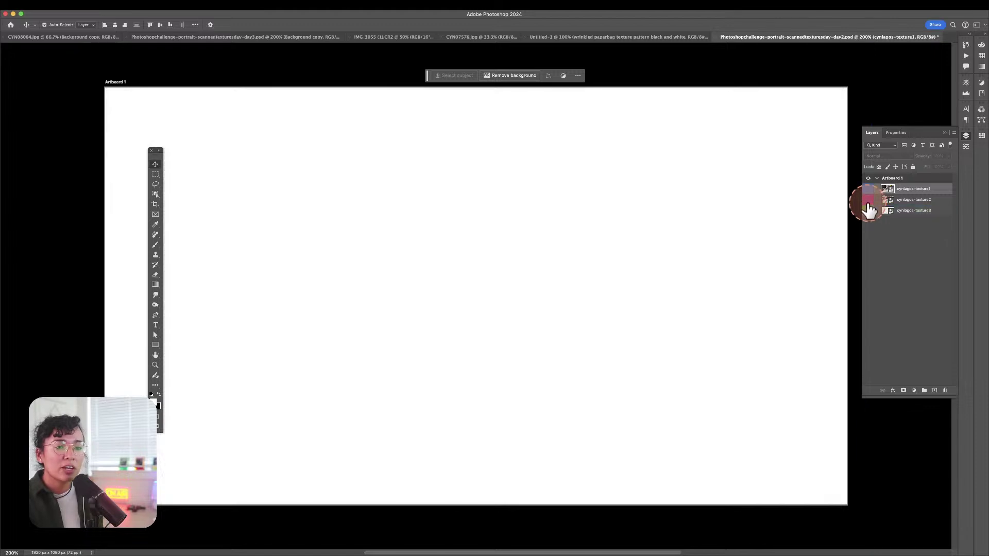
pyautogui.click(868, 200)
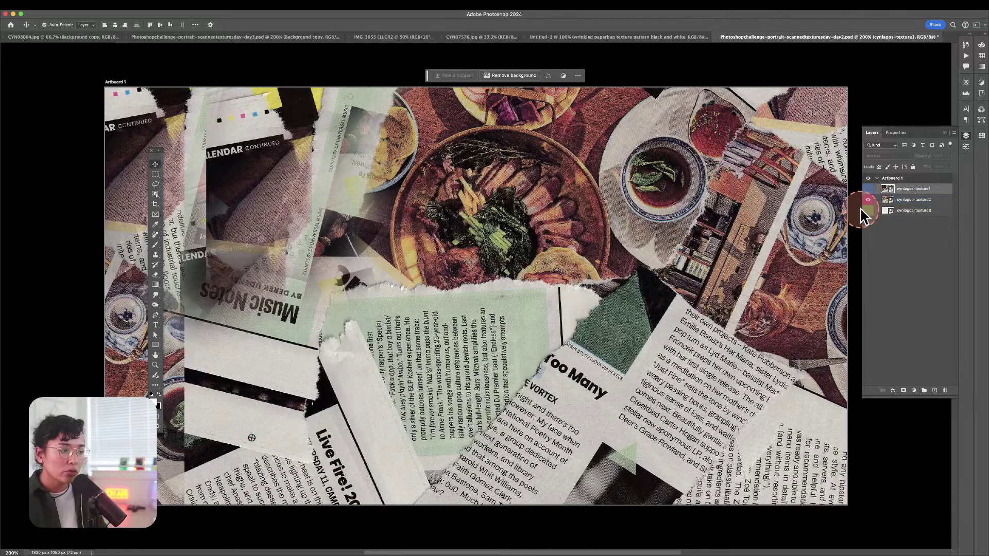
pyautogui.click(871, 201)
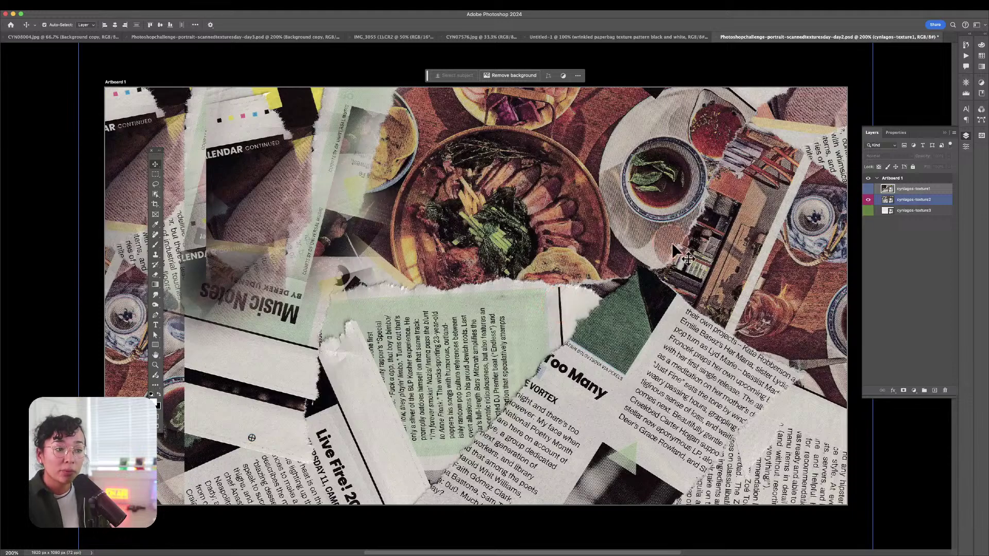
# Examine the print grain and torn edges of the cynlagos-texture2 scan around the plate and bowl at 600%
pyautogui.press('z')
pyautogui.click(665, 194)
pyautogui.click(665, 194)
pyautogui.click(665, 195)
pyautogui.click(665, 195)
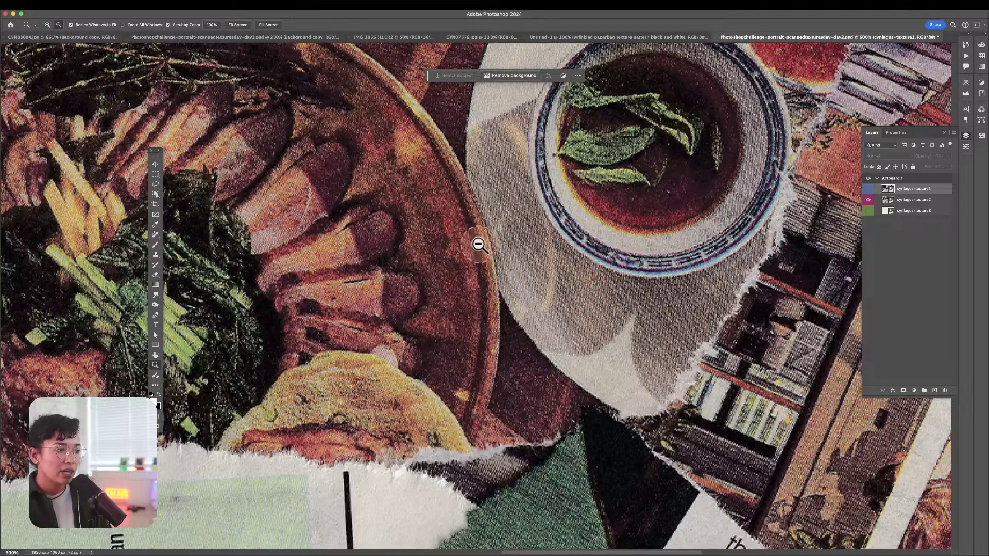
pyautogui.press('alt+super+m')
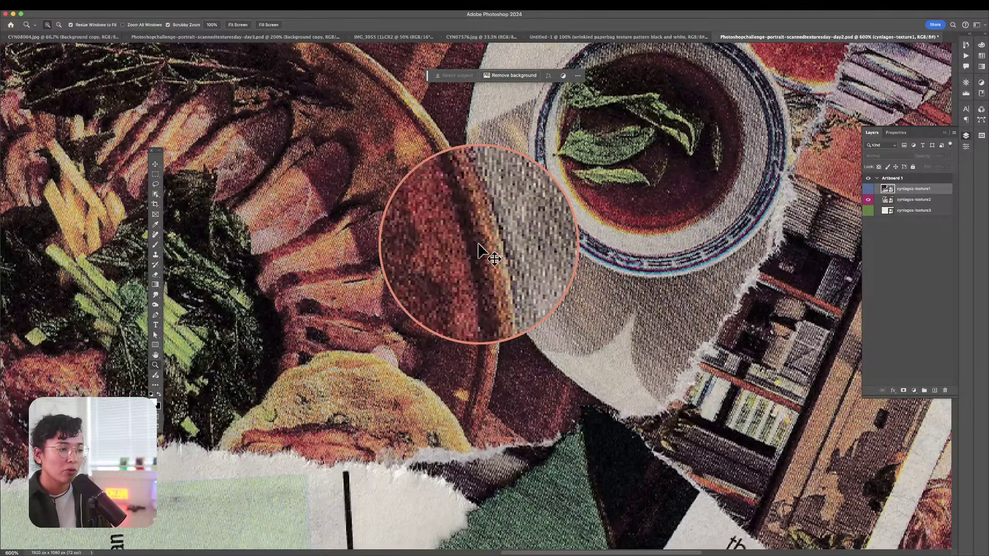
pyautogui.press('alt+super+m')
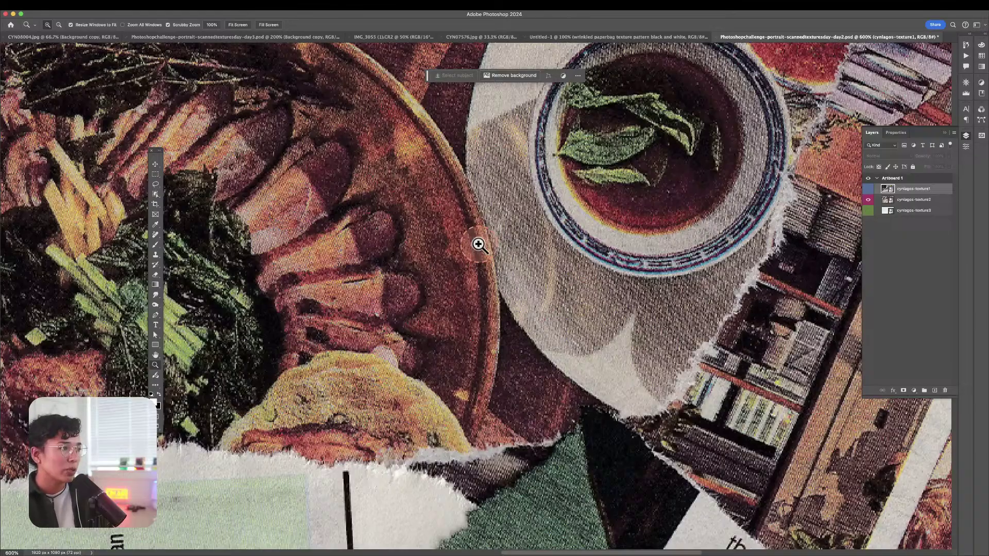
pyautogui.keyDown('alt'); pyautogui.click(621, 277); pyautogui.keyUp('alt')
pyautogui.keyDown('alt'); pyautogui.click(622, 278); pyautogui.keyUp('alt')
pyautogui.keyDown('alt'); pyautogui.click(622, 282); pyautogui.keyUp('alt')
pyautogui.keyDown('alt'); pyautogui.click(623, 293); pyautogui.keyUp('alt')
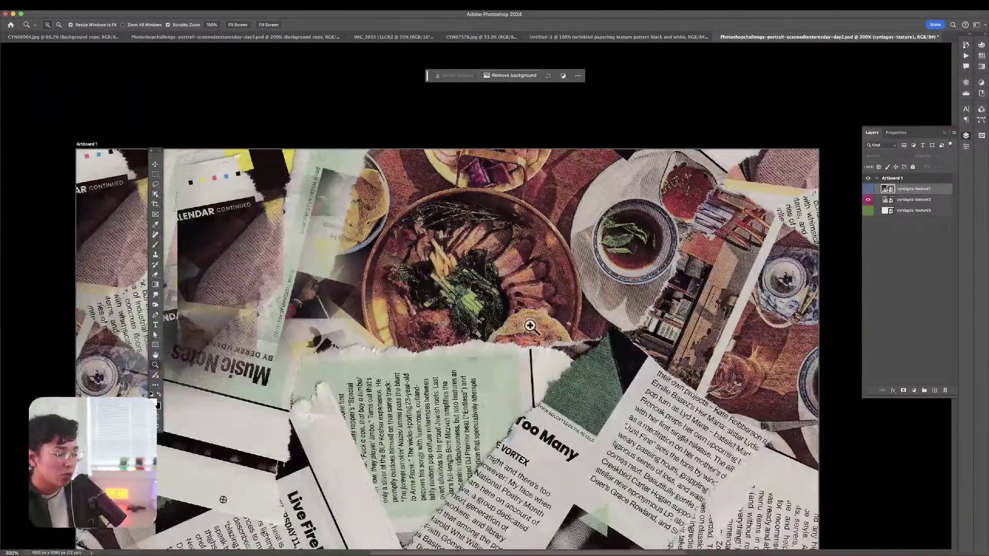
pyautogui.moveTo(456, 413); pyautogui.dragTo(493, 376)
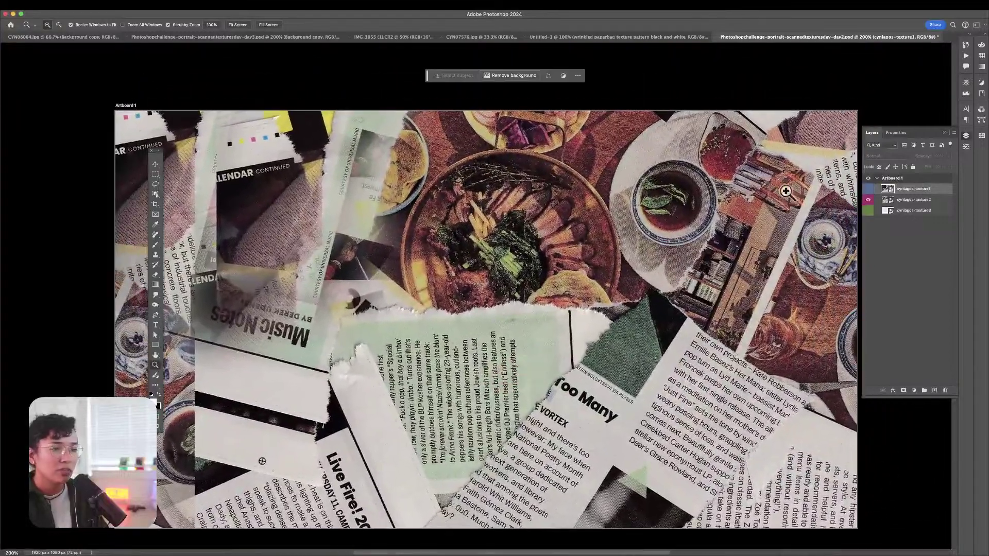
# Hide the cynlagos-texture2 layer and show only the cynlagos-texture1 layer
pyautogui.moveTo(870, 200); pyautogui.dragTo(869, 209)
pyautogui.moveTo(869, 210)
pyautogui.mouseDown()
pyautogui.moveTo(869, 189)
pyautogui.moveTo(870, 209)
pyautogui.mouseUp()
pyautogui.click(868, 189)
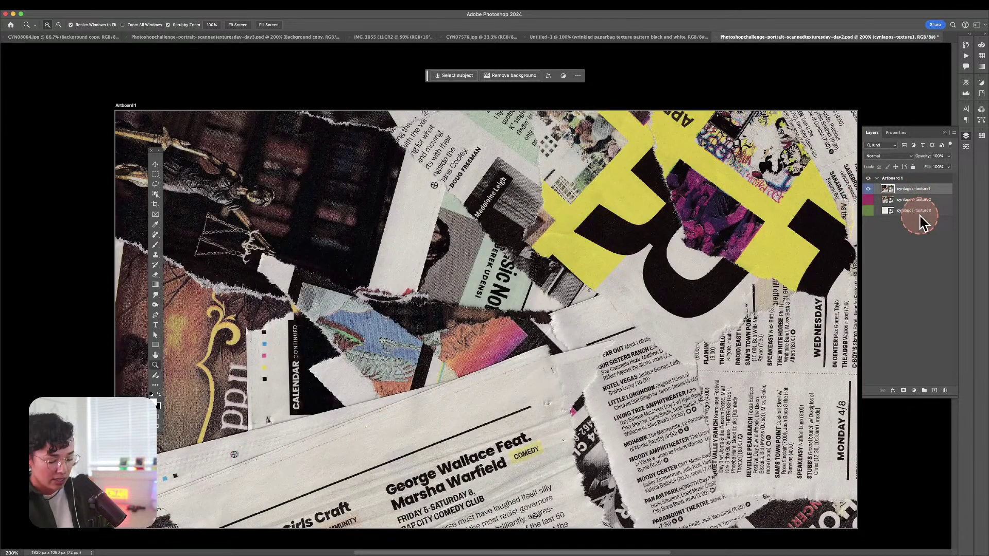
# Duplicate the cynlagos-texture1 layer and apply a Black & White adjustment with the Default preset to the copy
pyautogui.press('super+j')
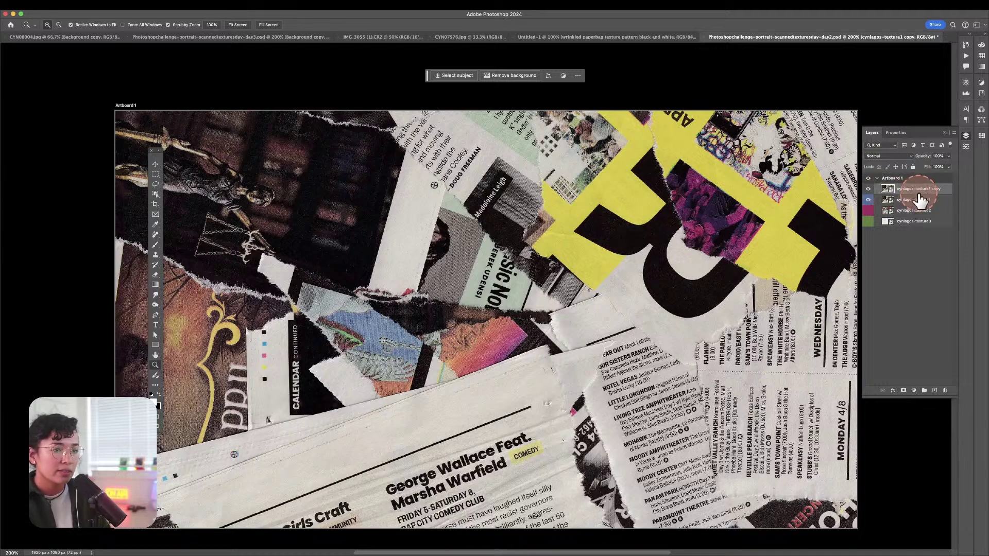
pyautogui.click(110, 5)
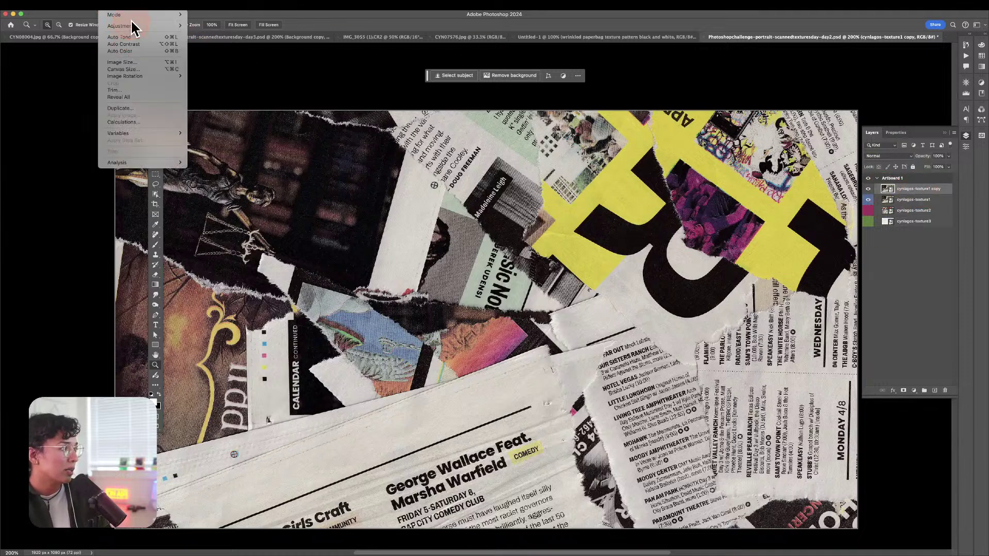
pyautogui.moveTo(134, 27)
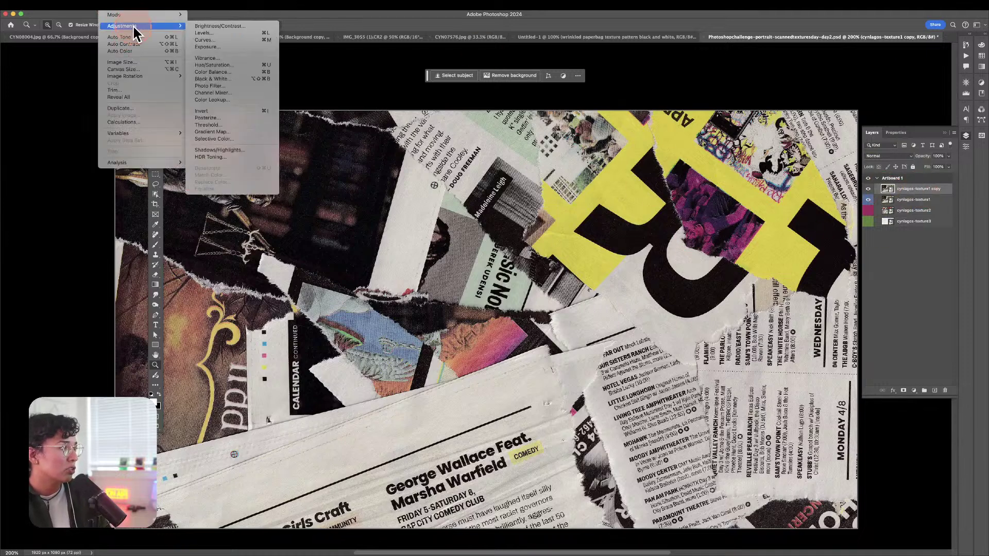
pyautogui.click(222, 80)
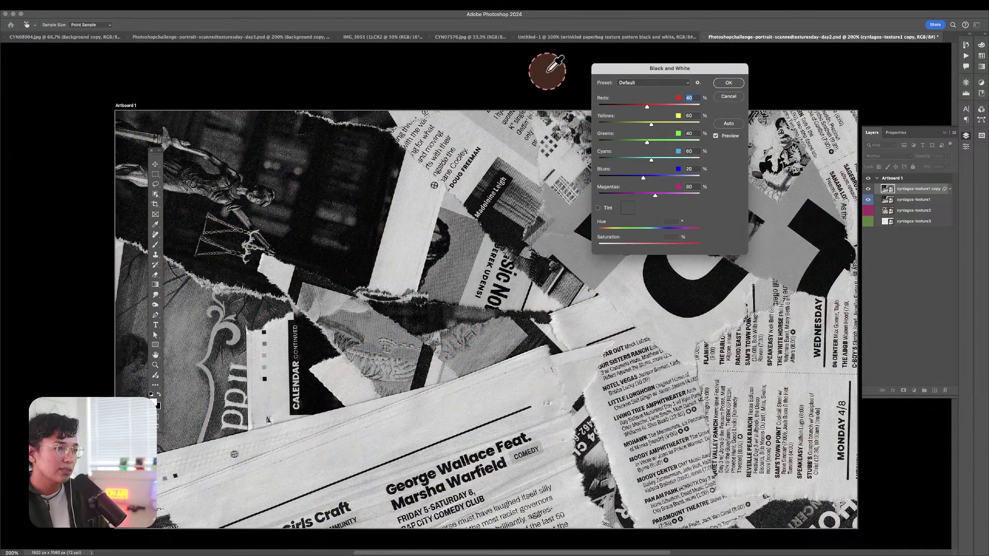
pyautogui.moveTo(638, 67); pyautogui.dragTo(597, 289)
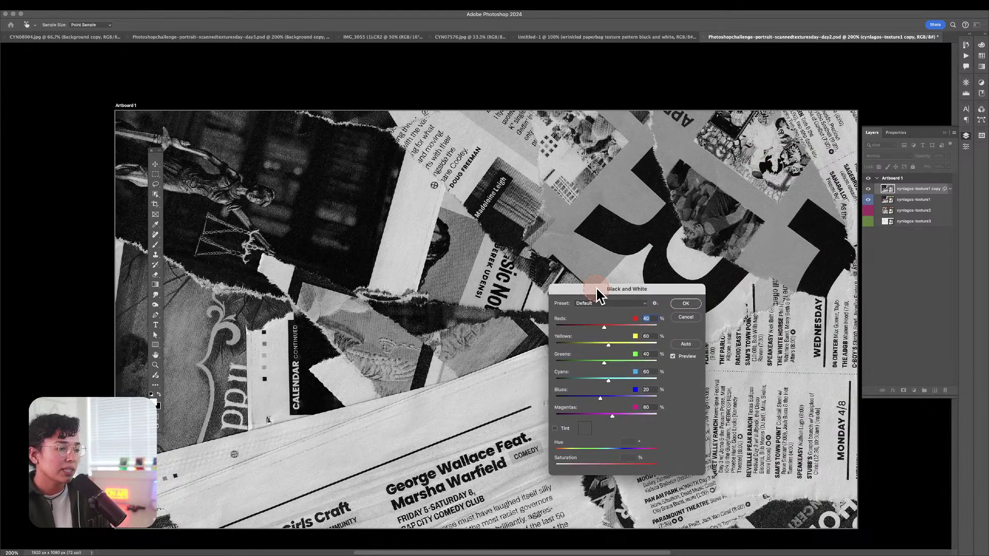
pyautogui.click(693, 304)
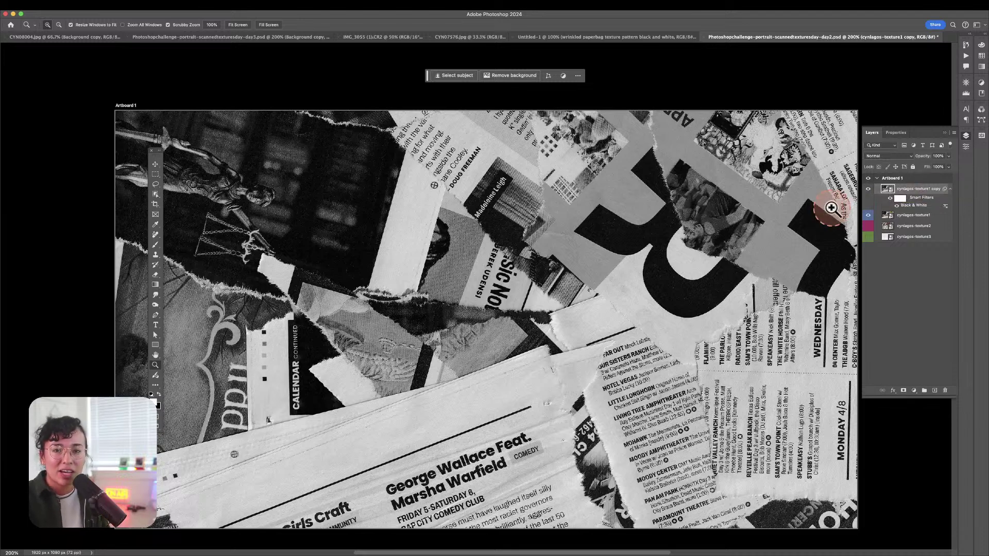
pyautogui.moveTo(693, 345); pyautogui.dragTo(683, 311)
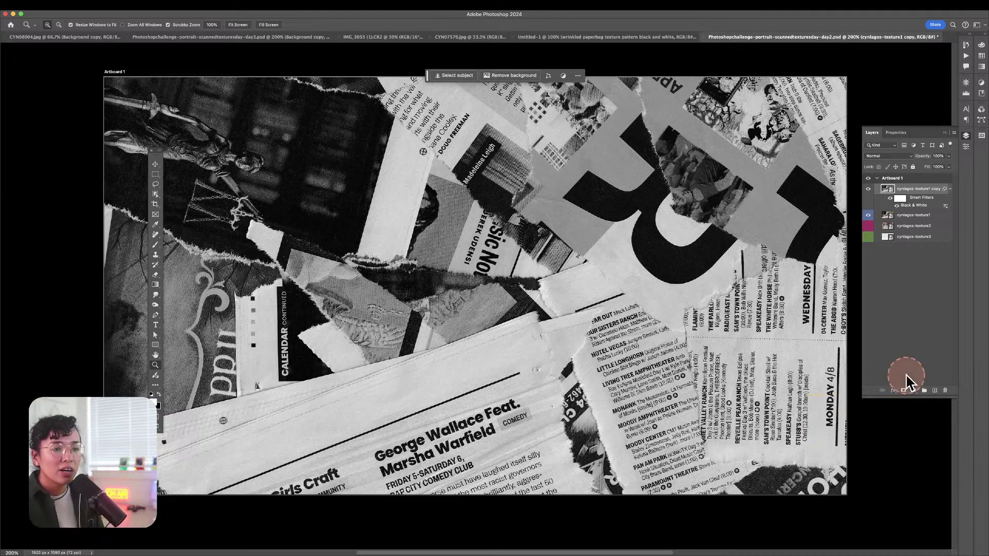
# Place the CYN08004 portrait photo above the texture layers and enlarge it to about 82% so it covers the artboard
pyautogui.press('super+Tab')
pyautogui.click(334, 291)
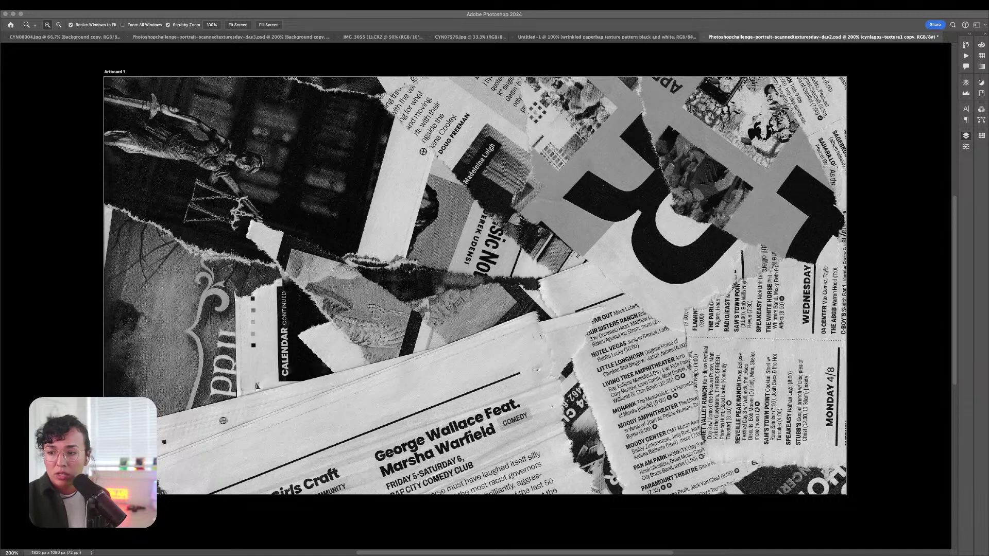
pyautogui.press('Tab')
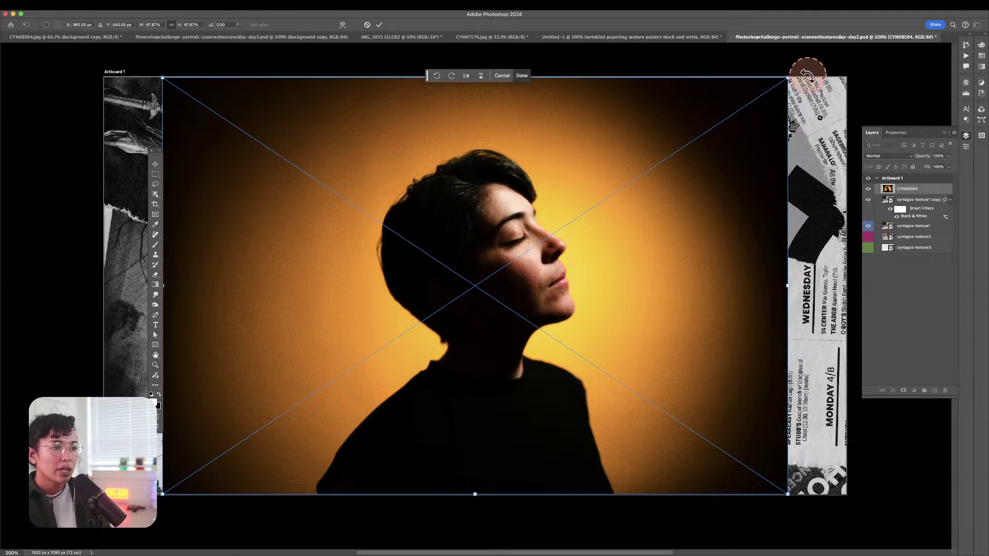
pyautogui.moveTo(789, 78); pyautogui.dragTo(864, 77)
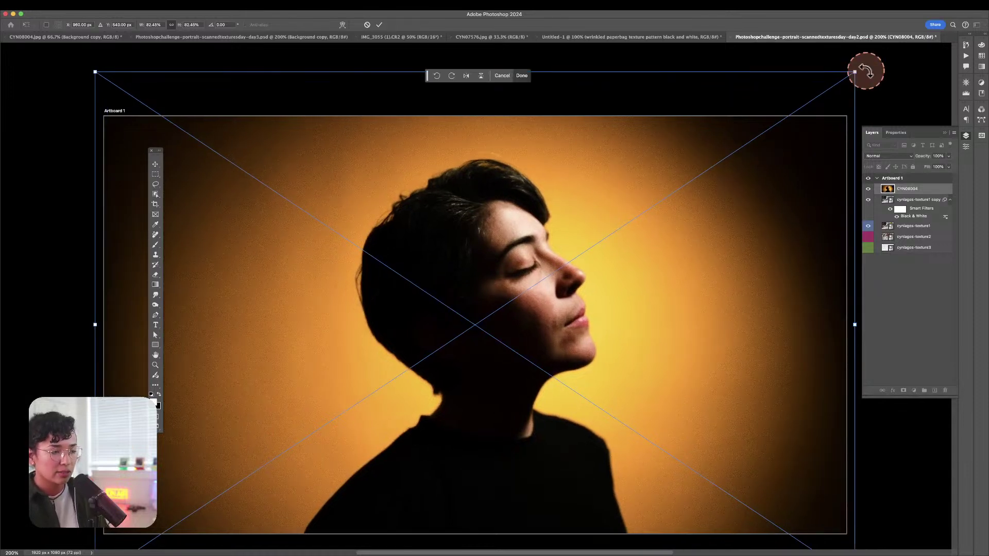
pyautogui.moveTo(754, 269); pyautogui.dragTo(753, 298)
pyautogui.press('Return')
pyautogui.moveTo(559, 339); pyautogui.dragTo(560, 279)
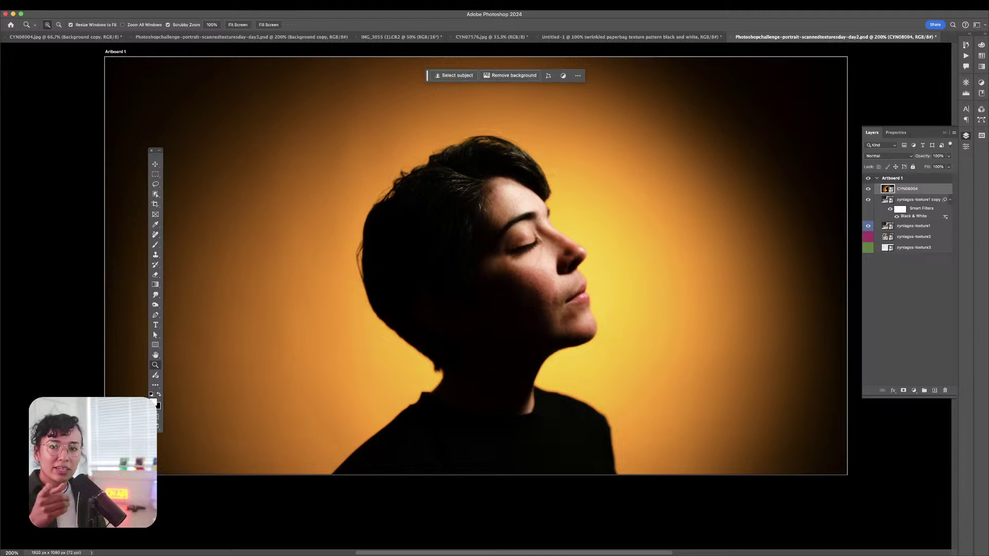
pyautogui.moveTo(563, 282); pyautogui.dragTo(542, 310)
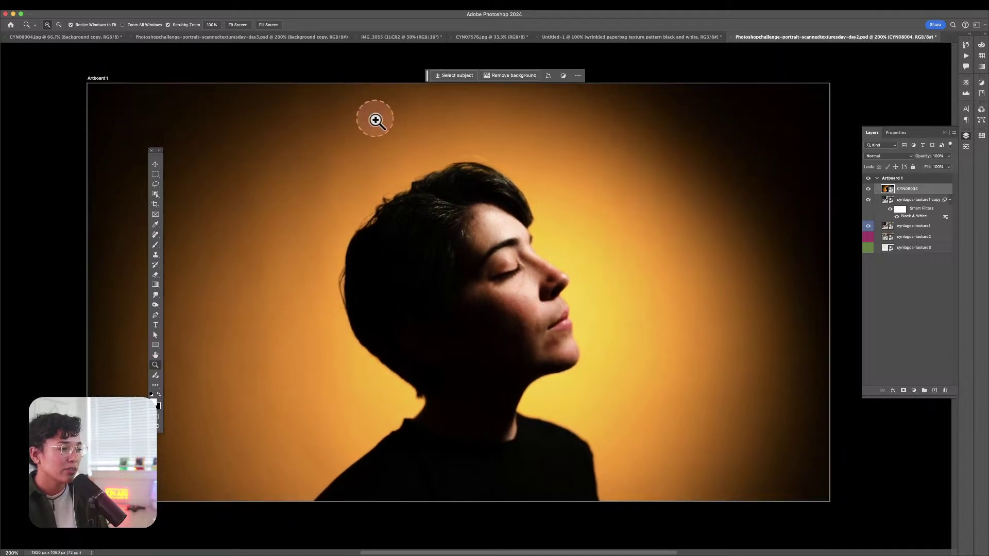
# Open a Black & White adjustment for the CYN08004 portrait layer and move its settings away from the face
pyautogui.press('v')
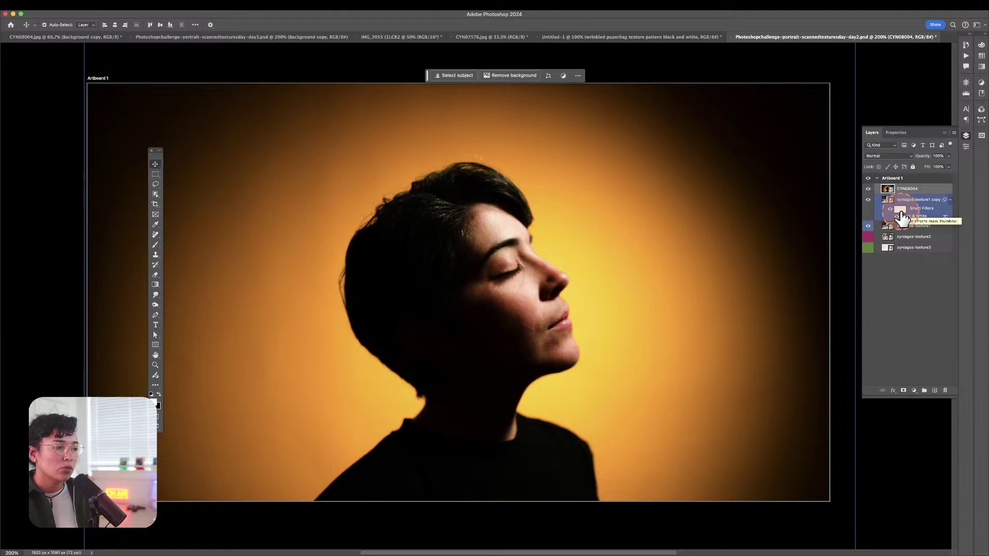
pyautogui.click(107, 7)
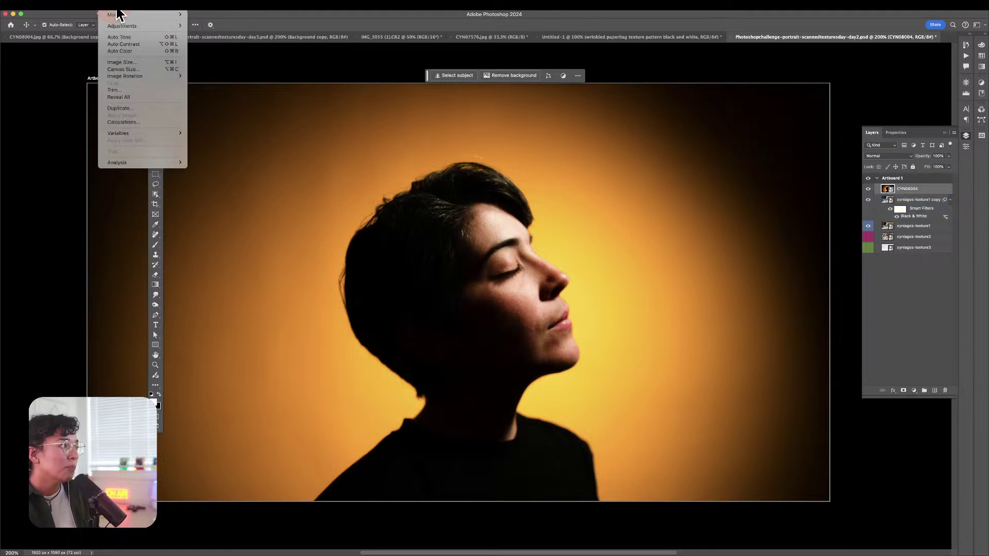
pyautogui.moveTo(120, 25)
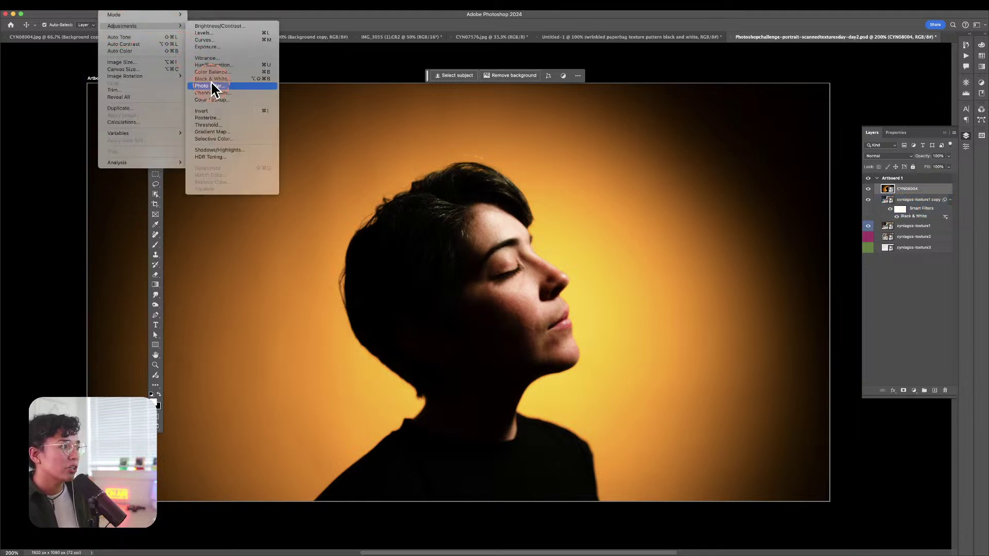
pyautogui.click(268, 79)
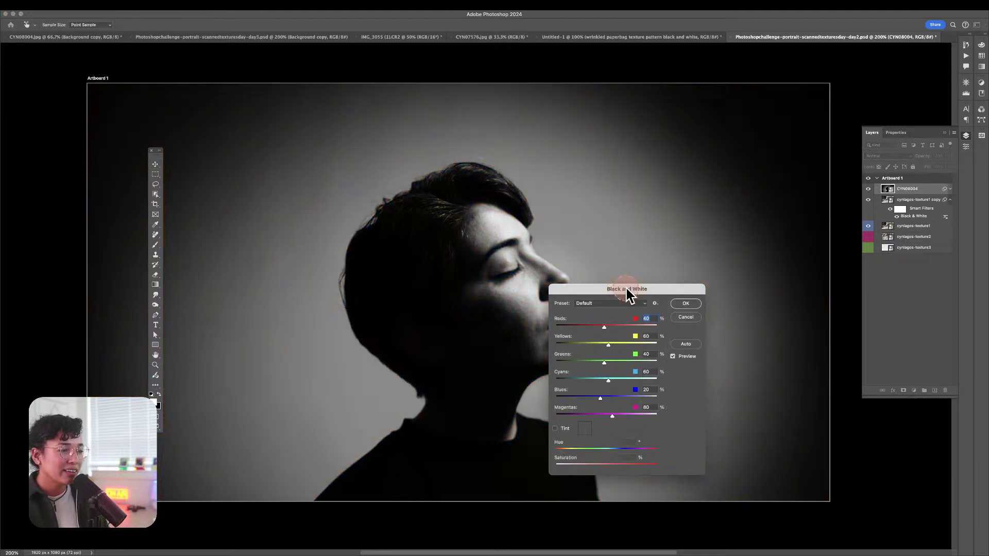
pyautogui.moveTo(628, 293); pyautogui.dragTo(702, 80)
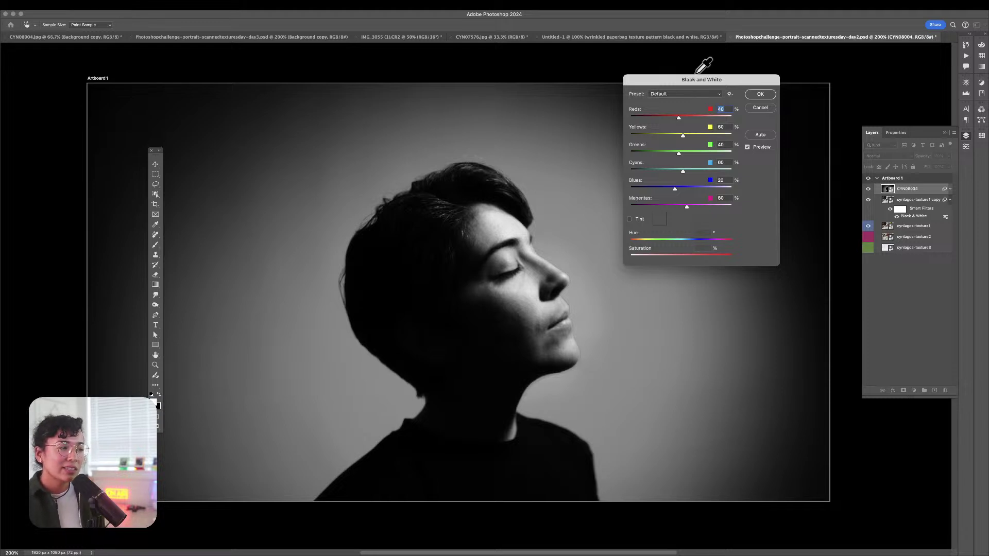
# Compare the Blue Filter, Darker, High Contrast Red Filter, High Contrast Blue Filter and Infrared presets on the portrait
pyautogui.click(675, 95)
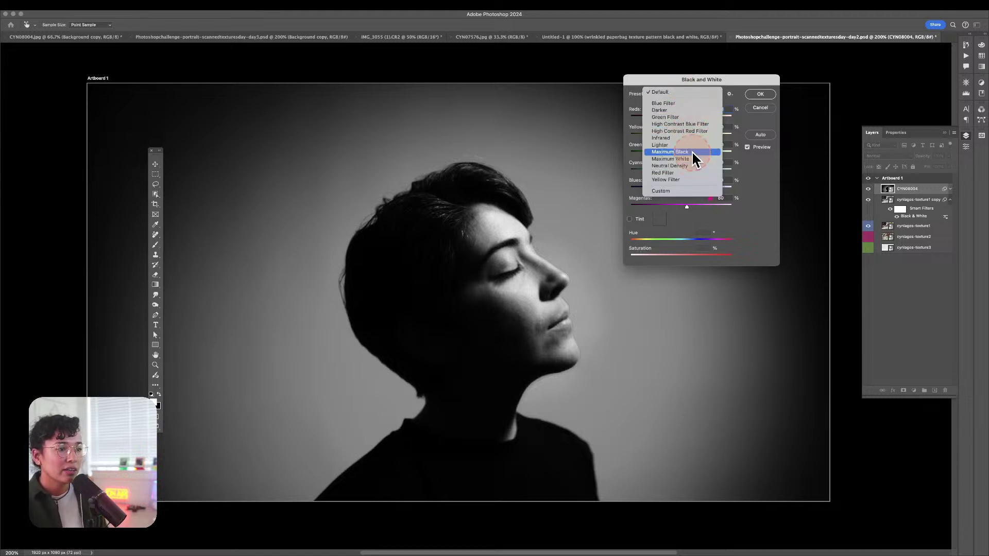
pyautogui.click(685, 103)
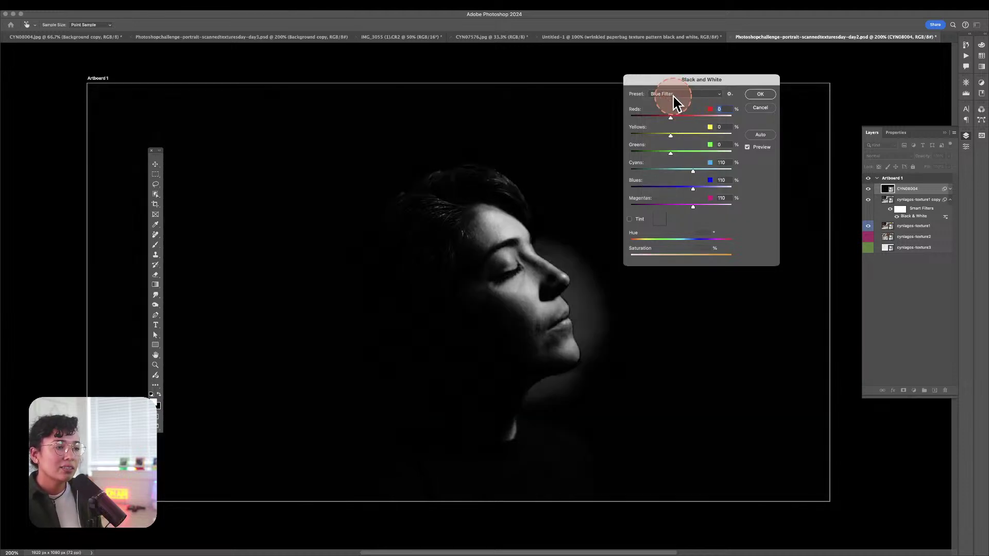
pyautogui.click(674, 95)
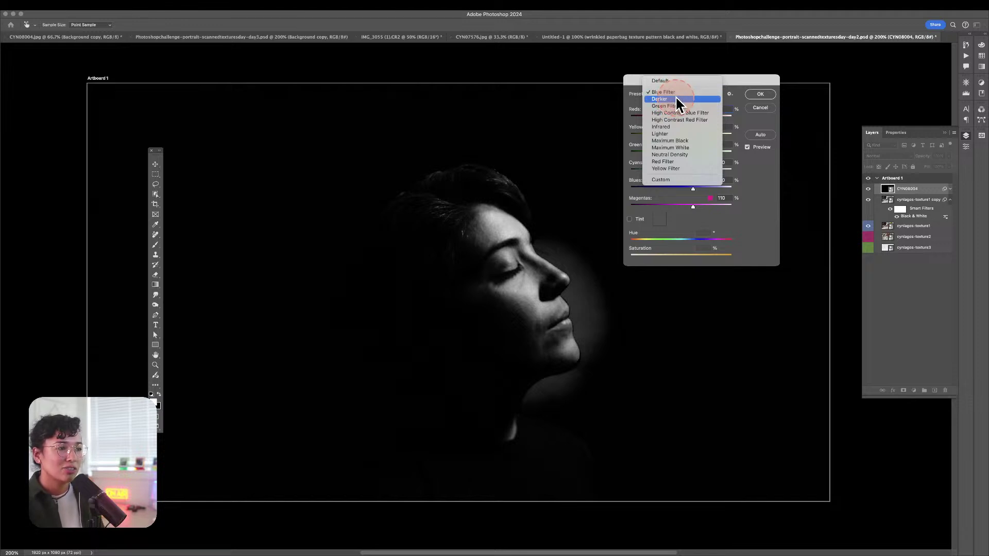
pyautogui.click(675, 95)
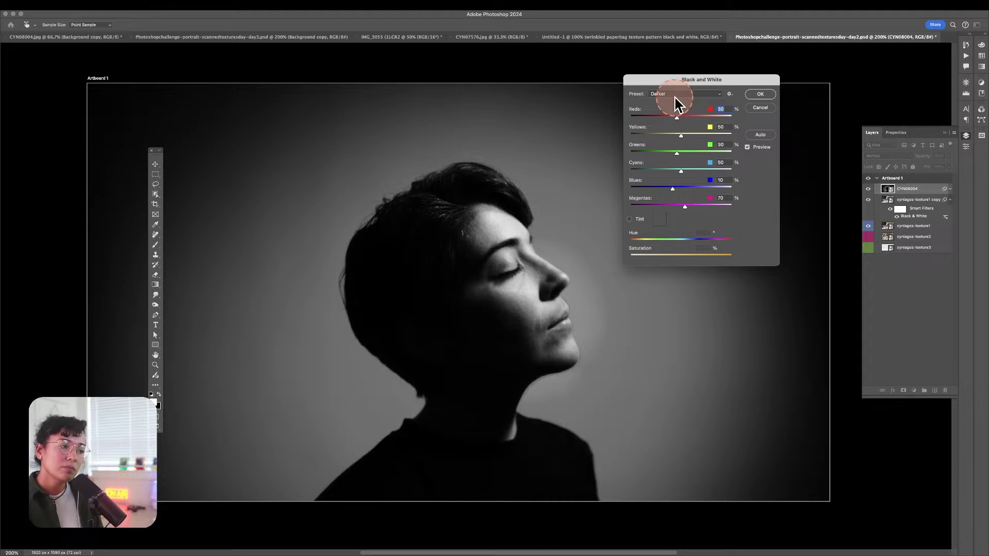
pyautogui.click(674, 98)
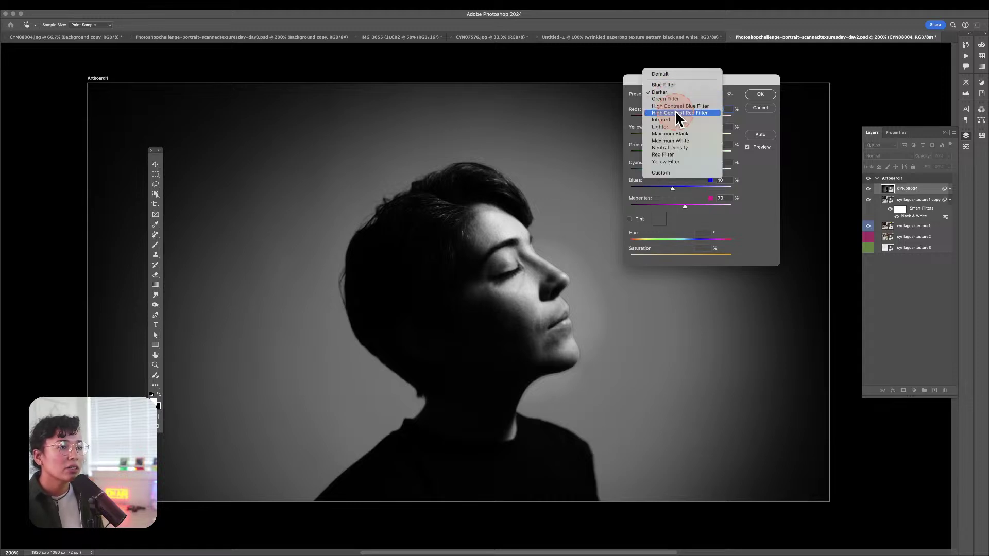
pyautogui.click(678, 114)
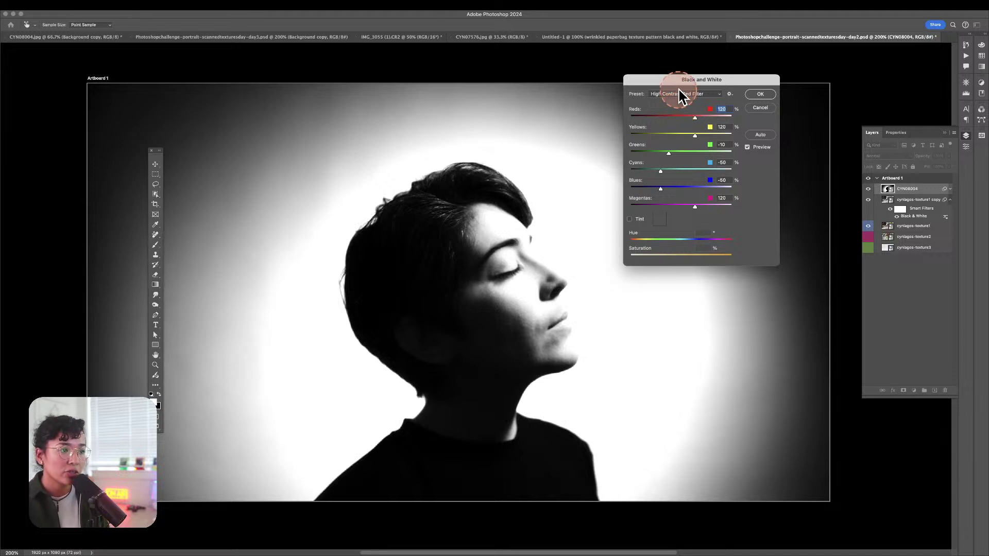
pyautogui.click(680, 92)
pyautogui.click(681, 89)
pyautogui.click(681, 95)
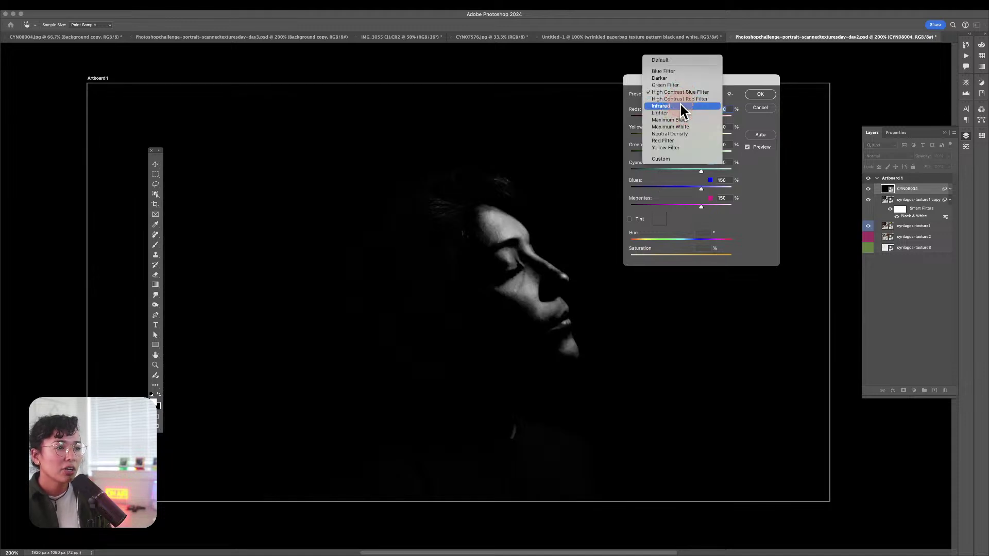
pyautogui.click(682, 109)
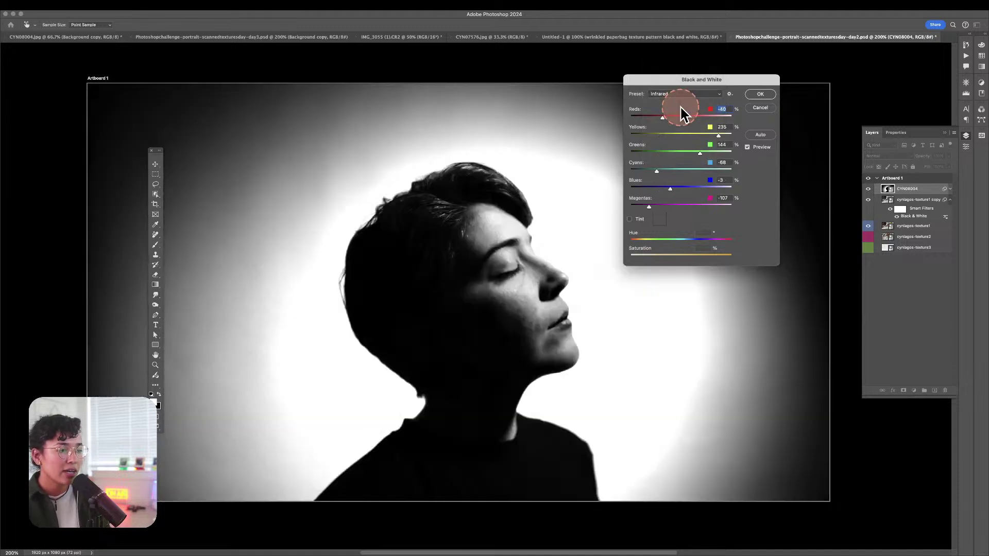
# Apply the Black & White adjustment to the portrait with the High Contrast Red Filter preset
pyautogui.click(680, 94)
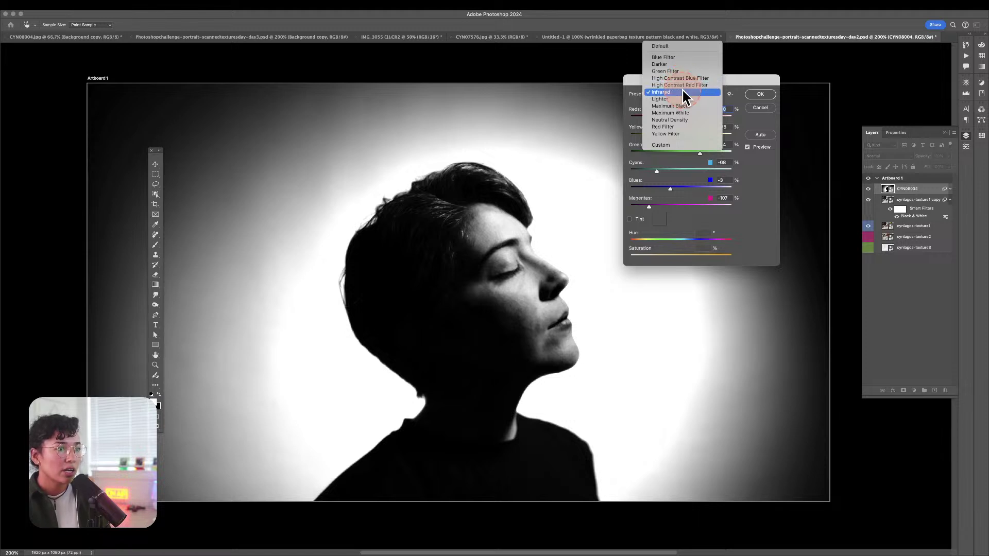
pyautogui.click(684, 85)
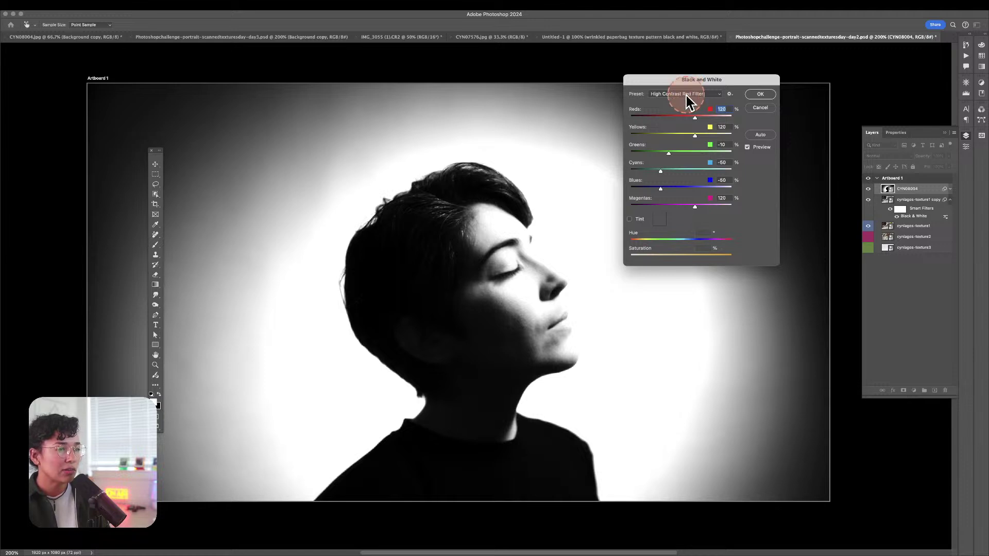
pyautogui.click(756, 94)
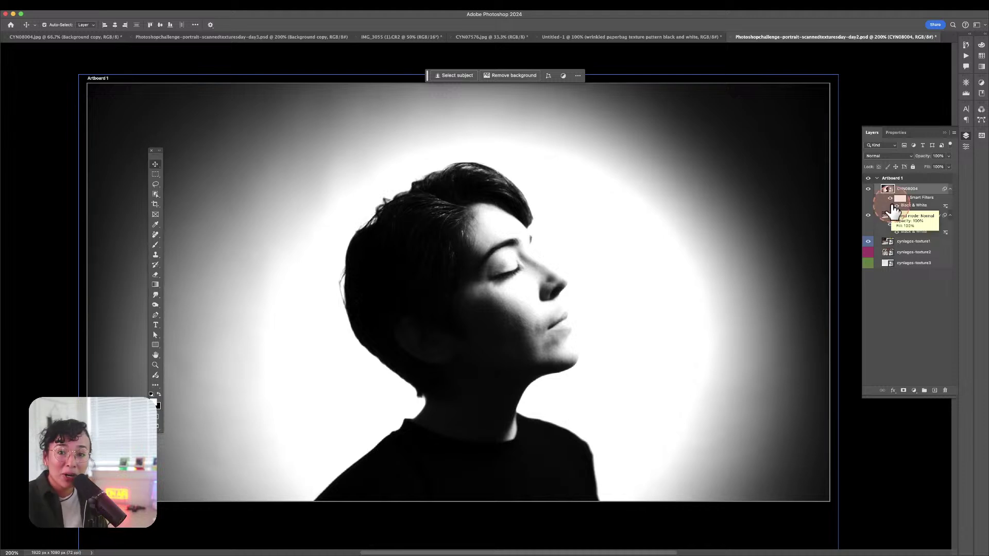
pyautogui.click(906, 218)
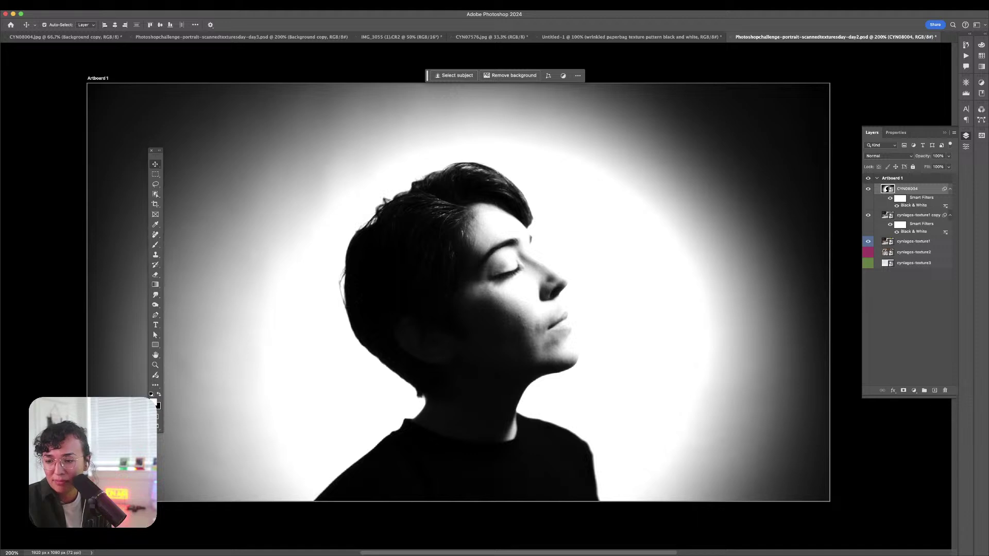
pyautogui.press('super+Tab')
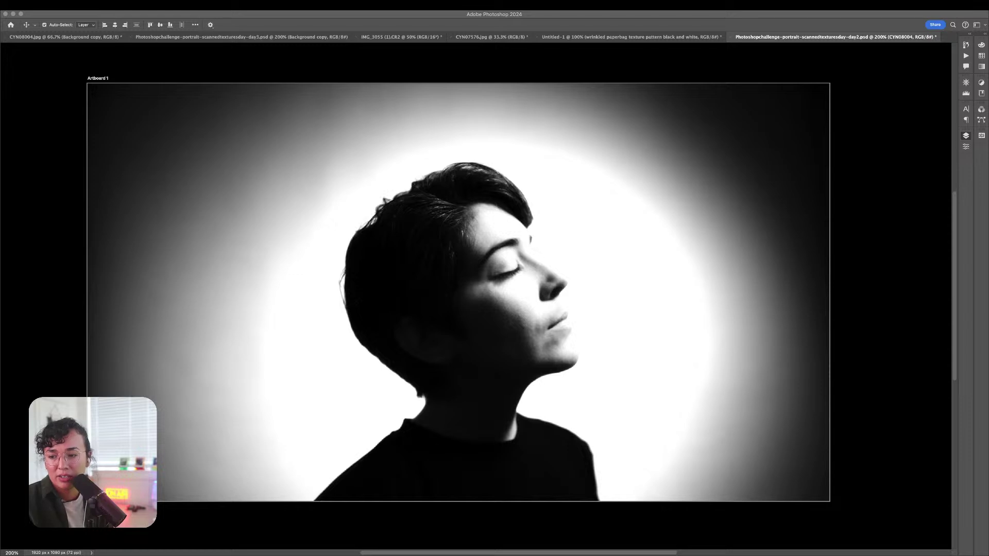
pyautogui.press('super+Tab')
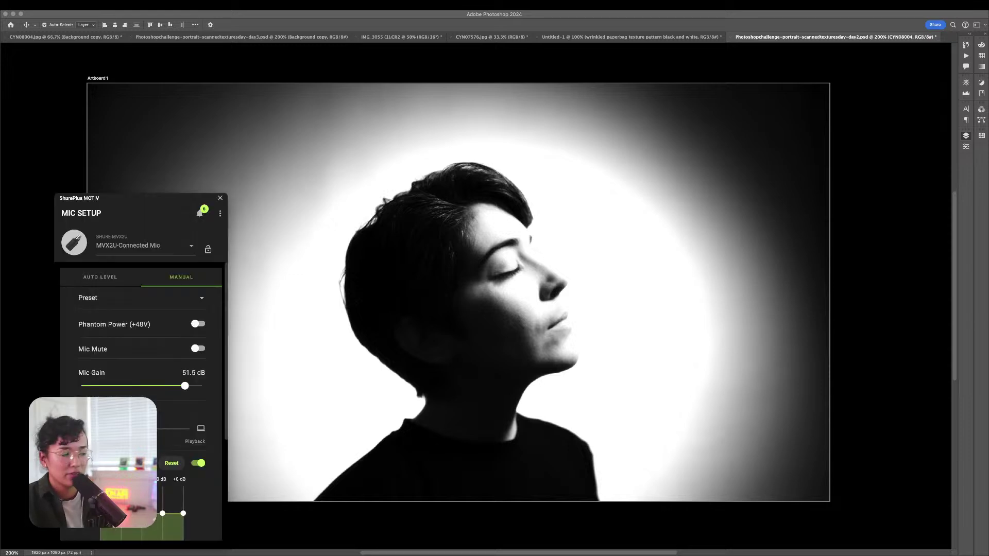
pyautogui.moveTo(163, 199); pyautogui.dragTo(387, 224)
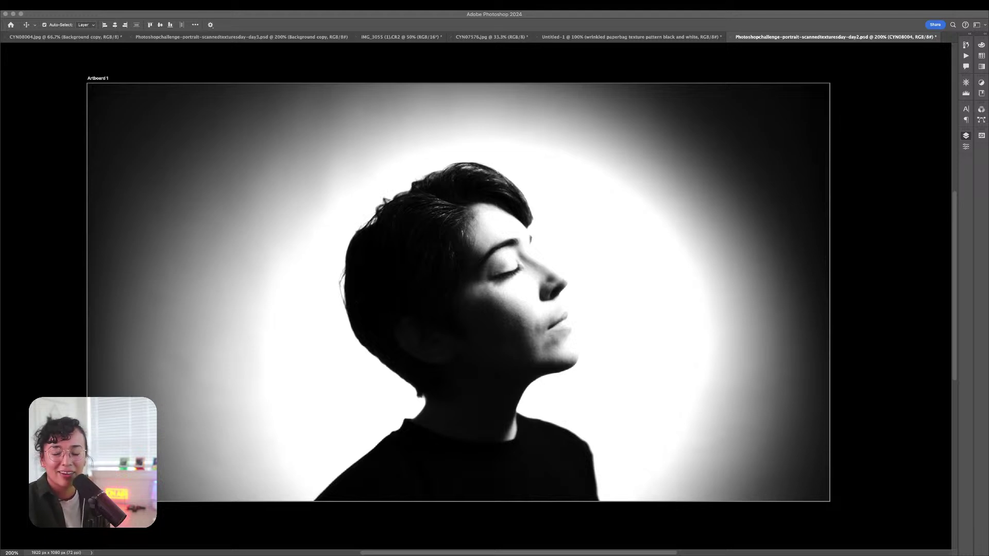
pyautogui.click(593, 334)
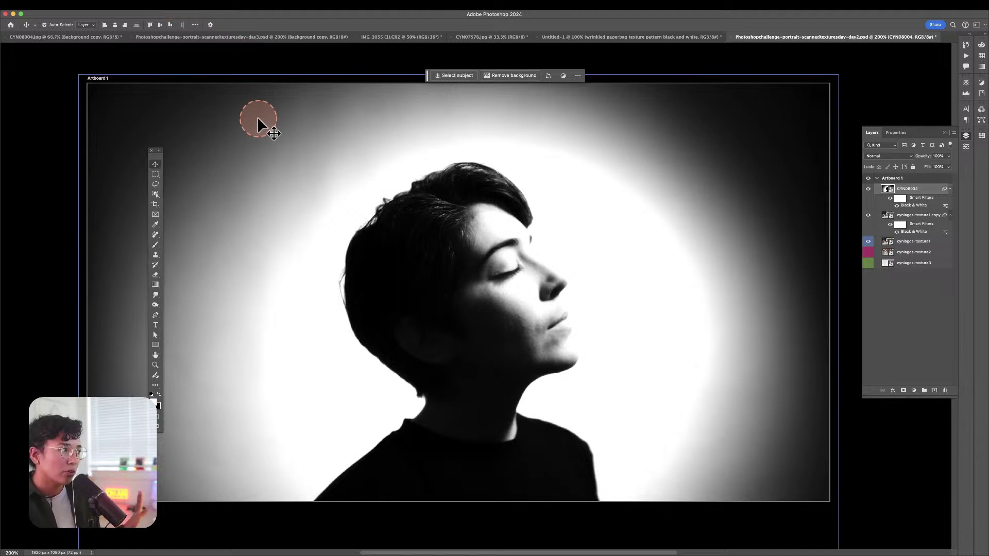
# Open the CYN08004 smart object's source image to examine the original color photo, and close it again
pyautogui.doubleClick(889, 191)
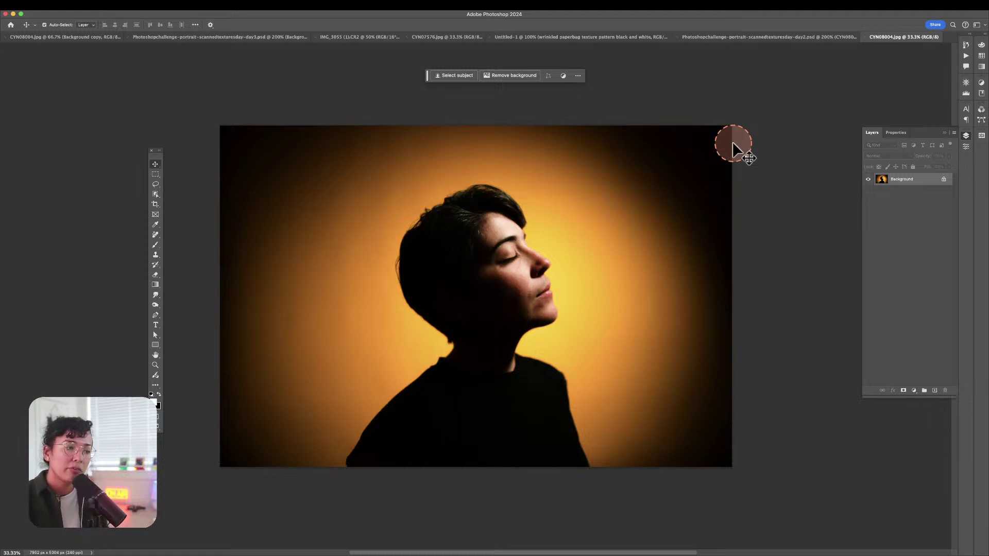
pyautogui.press('alt+super')
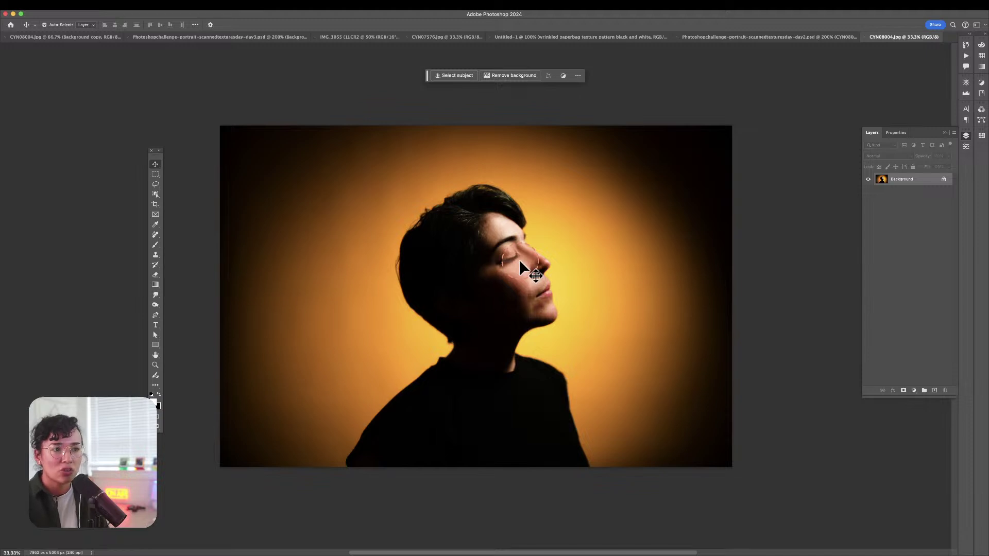
pyautogui.press('super+w')
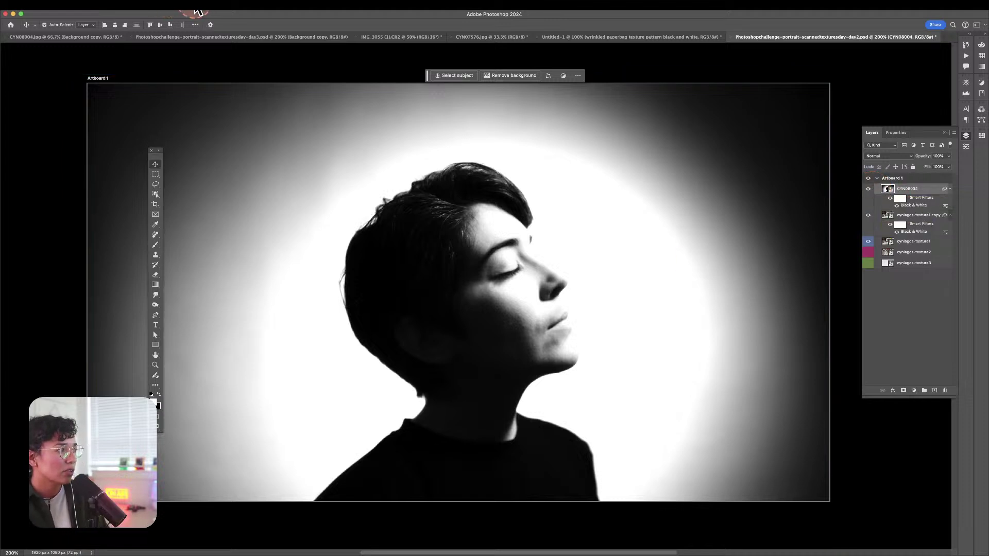
# Apply the Oil Paint filter to the CYN08004 portrait with Stylization 6.1, Cleanliness 9.7, Scale 0.8 and Bristle Detail 10.0
pyautogui.click(196, 10)
pyautogui.moveTo(214, 149)
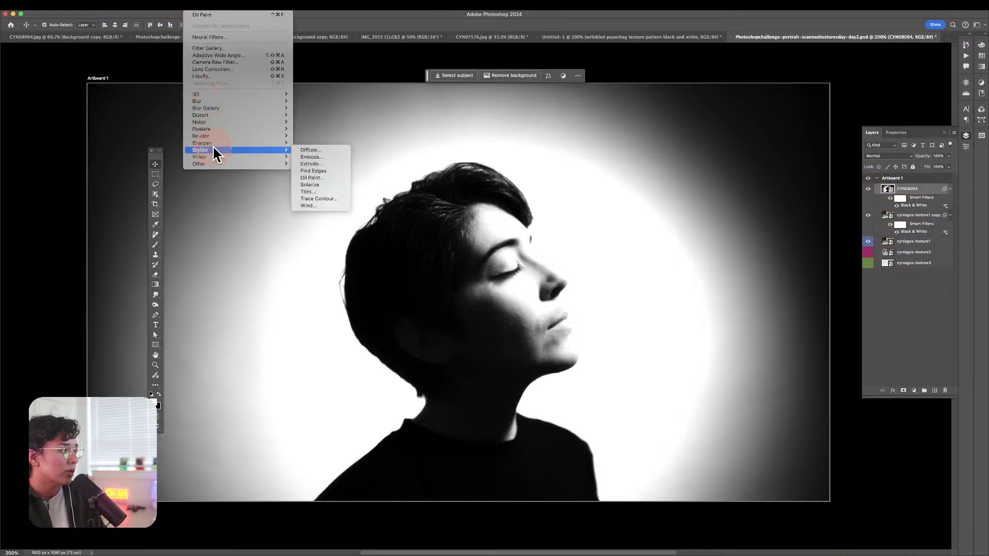
pyautogui.click(322, 177)
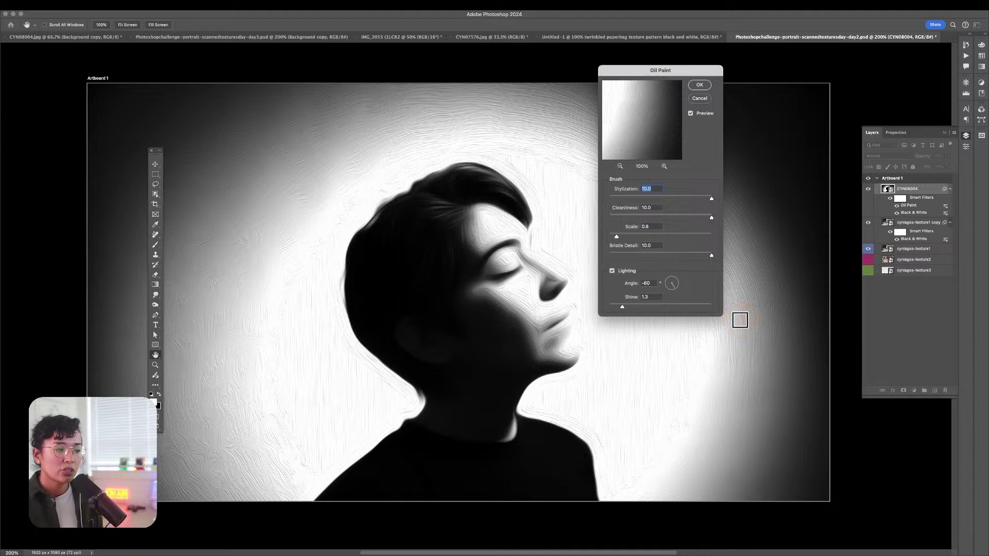
pyautogui.moveTo(634, 69)
pyautogui.mouseDown()
pyautogui.moveTo(653, 70)
pyautogui.moveTo(688, 123)
pyautogui.mouseUp()
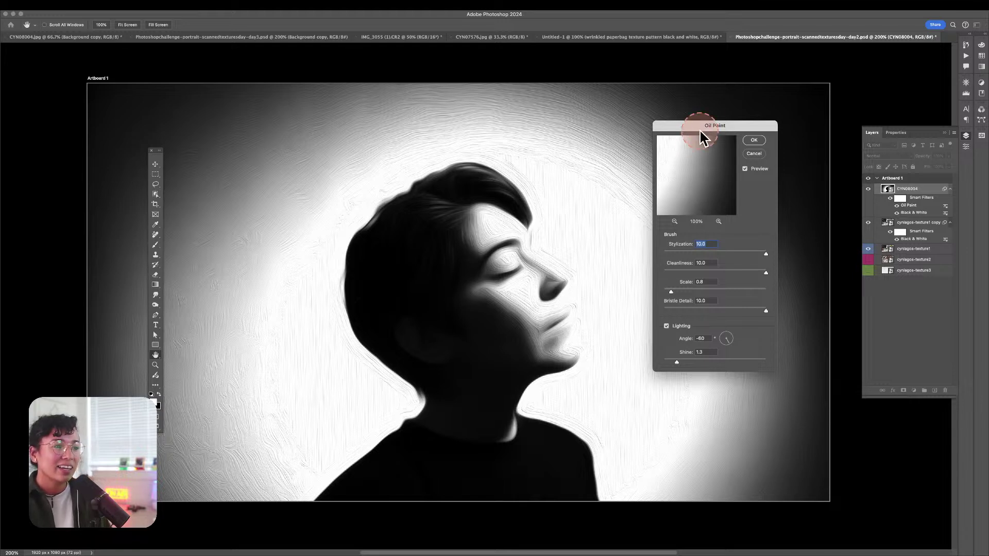
pyautogui.moveTo(700, 129)
pyautogui.mouseDown()
pyautogui.moveTo(621, 102)
pyautogui.moveTo(635, 115)
pyautogui.moveTo(626, 110)
pyautogui.mouseUp()
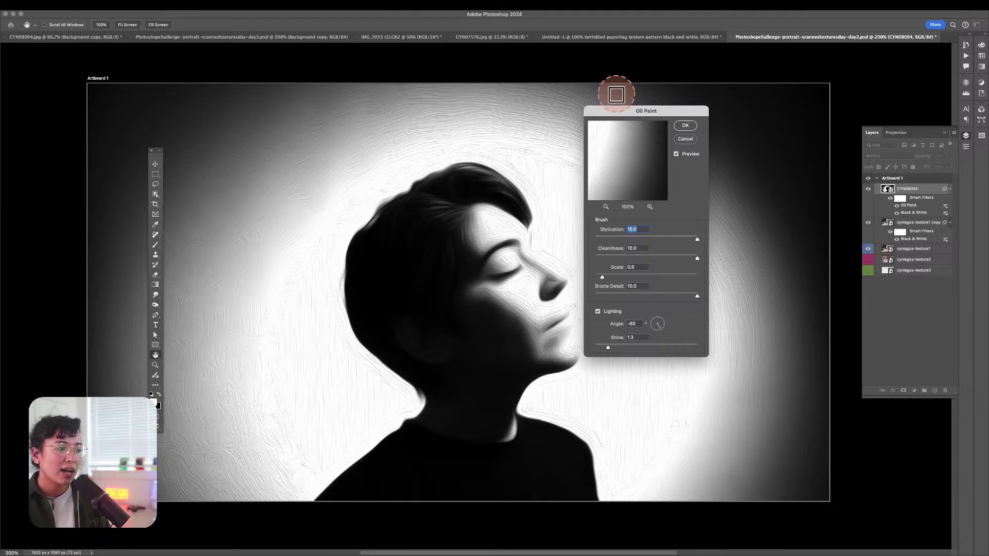
pyautogui.moveTo(615, 107); pyautogui.dragTo(587, 98)
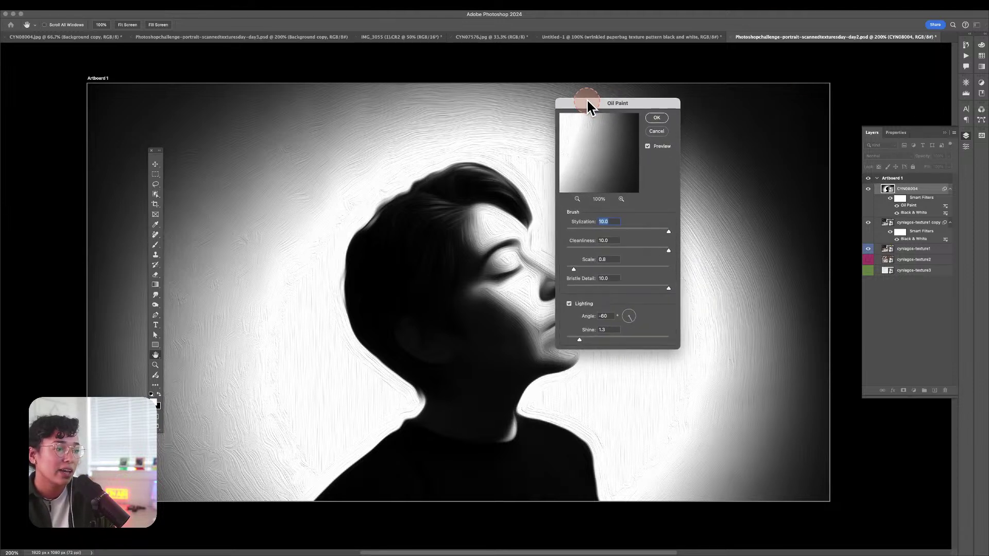
pyautogui.moveTo(587, 101)
pyautogui.mouseDown()
pyautogui.moveTo(585, 136)
pyautogui.moveTo(645, 154)
pyautogui.moveTo(627, 124)
pyautogui.mouseUp()
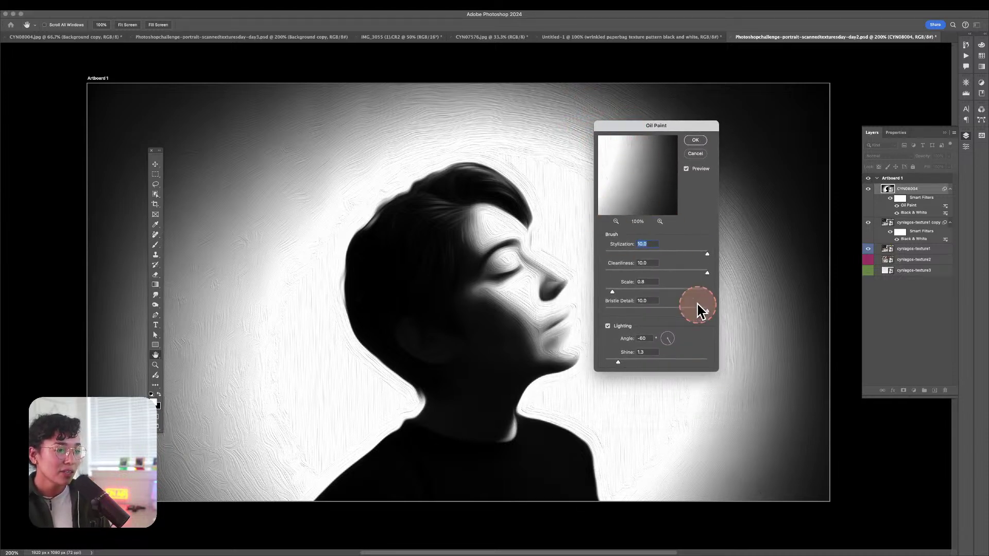
pyautogui.moveTo(707, 255); pyautogui.dragTo(667, 254)
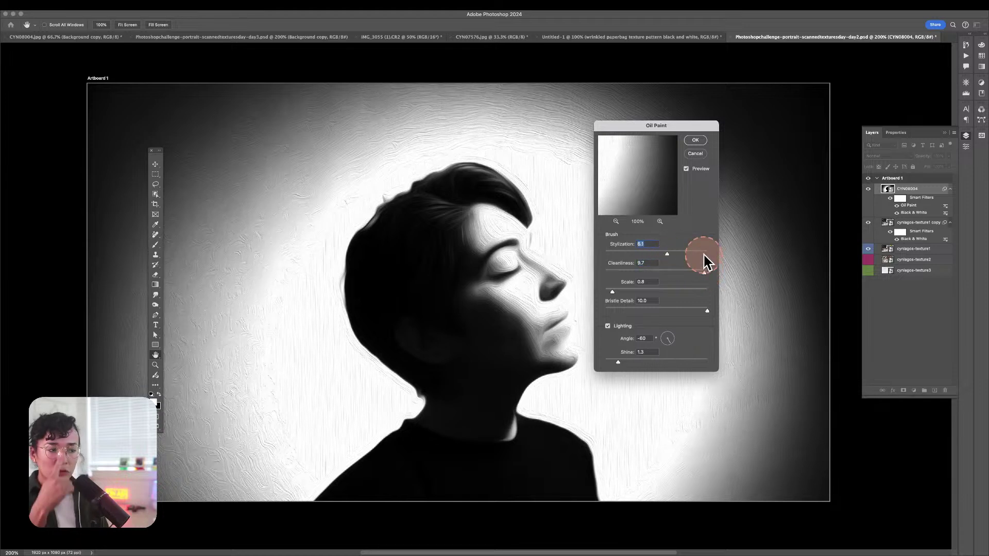
pyautogui.click(693, 141)
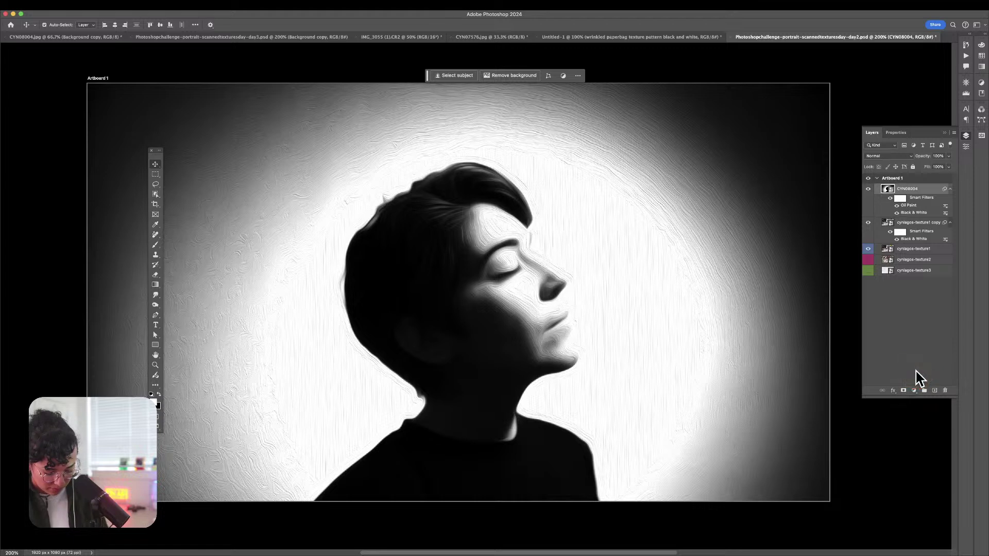
# Apply a Curves adjustment to the CYN08004 portrait with points at input 67, output 83 and input 183, output 190
pyautogui.click(760, 251)
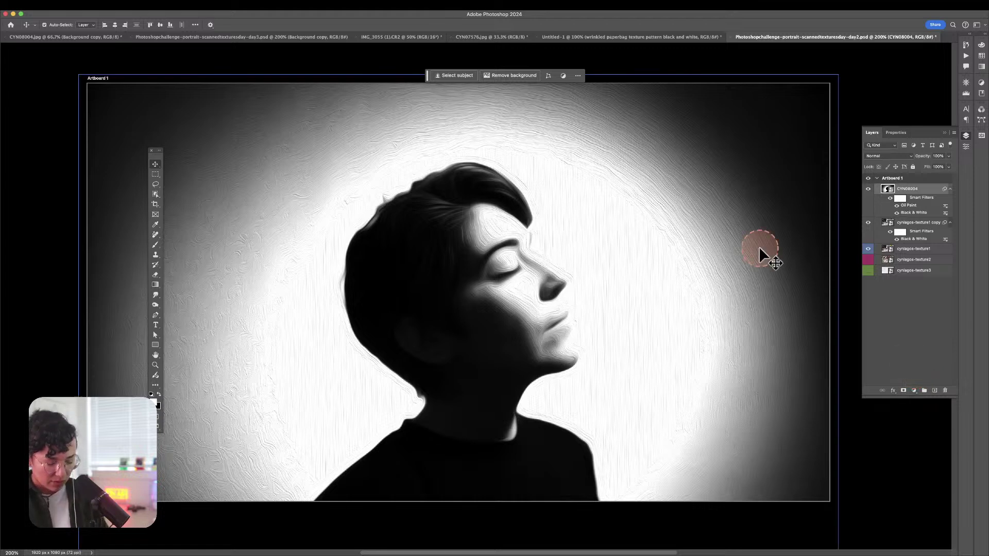
pyautogui.keyDown('super'); pyautogui.click(721, 292); pyautogui.keyUp('super')
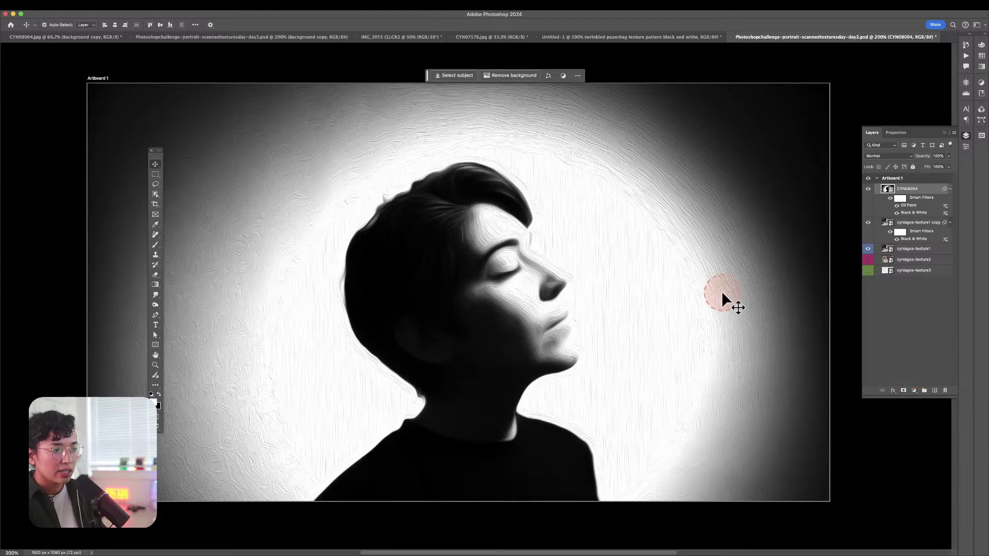
pyautogui.press('super+m')
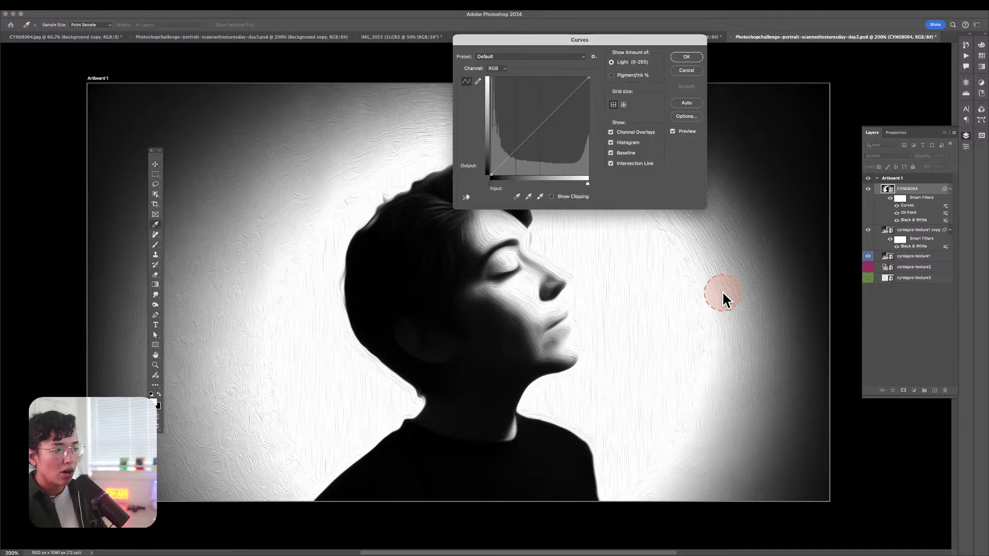
pyautogui.moveTo(525, 40); pyautogui.dragTo(572, 163)
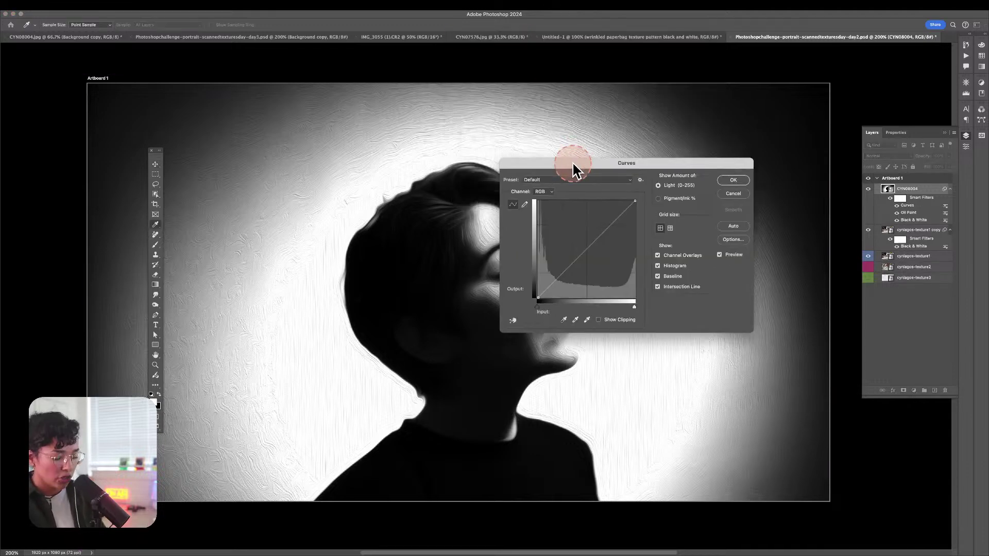
pyautogui.moveTo(606, 221); pyautogui.dragTo(604, 221)
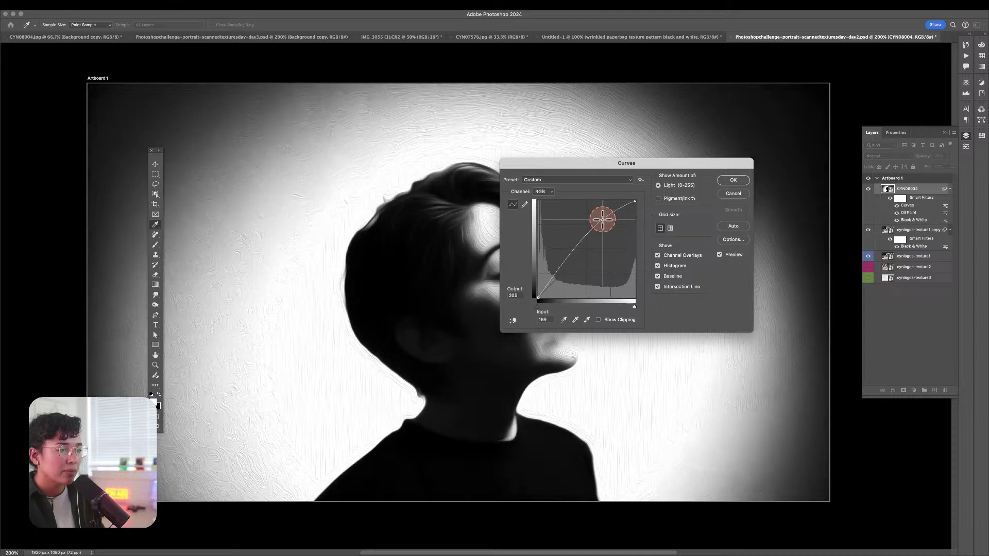
pyautogui.moveTo(581, 170); pyautogui.dragTo(578, 157)
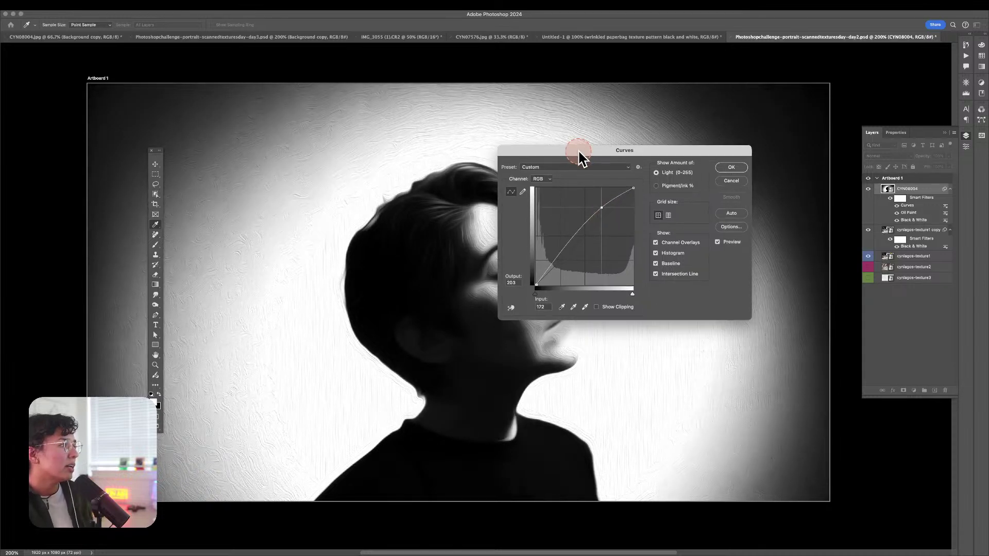
pyautogui.moveTo(565, 244); pyautogui.dragTo(569, 249)
pyautogui.moveTo(566, 158); pyautogui.dragTo(649, 108)
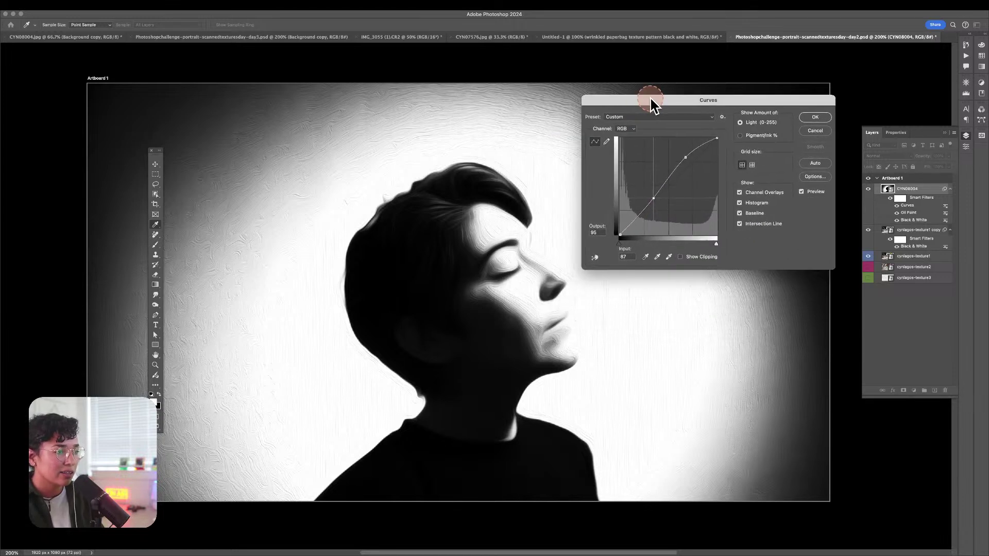
pyautogui.moveTo(652, 197); pyautogui.dragTo(653, 203)
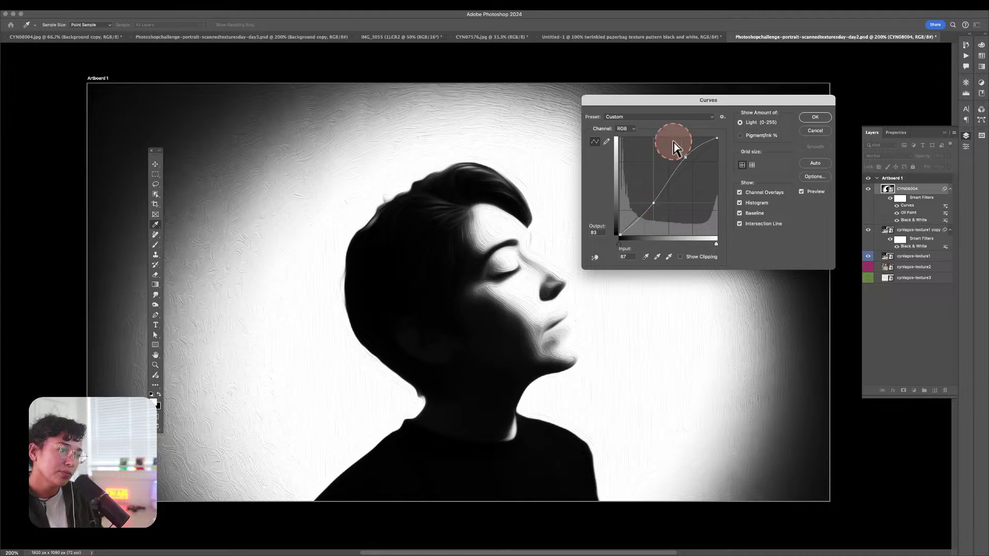
pyautogui.moveTo(686, 157); pyautogui.dragTo(691, 163)
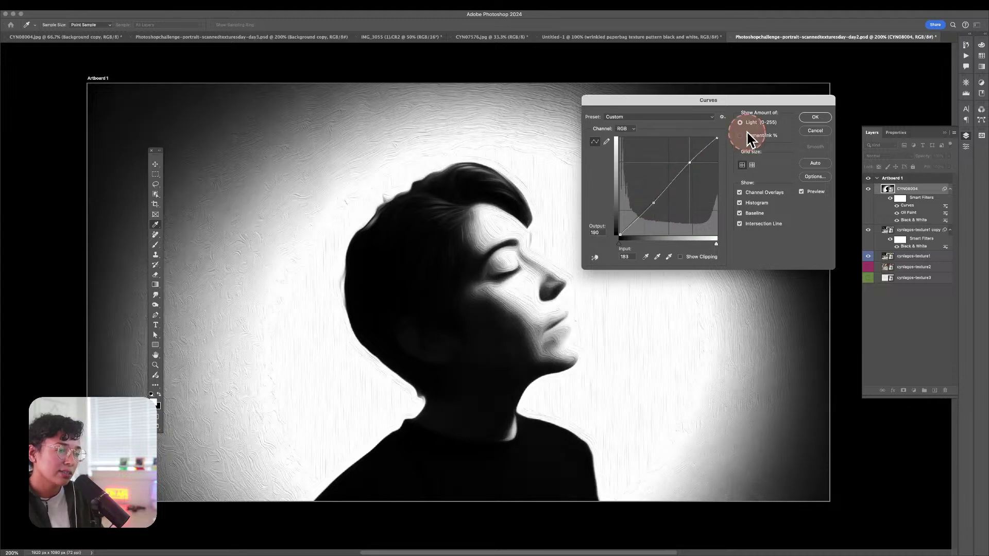
pyautogui.click(811, 117)
pyautogui.press('v')
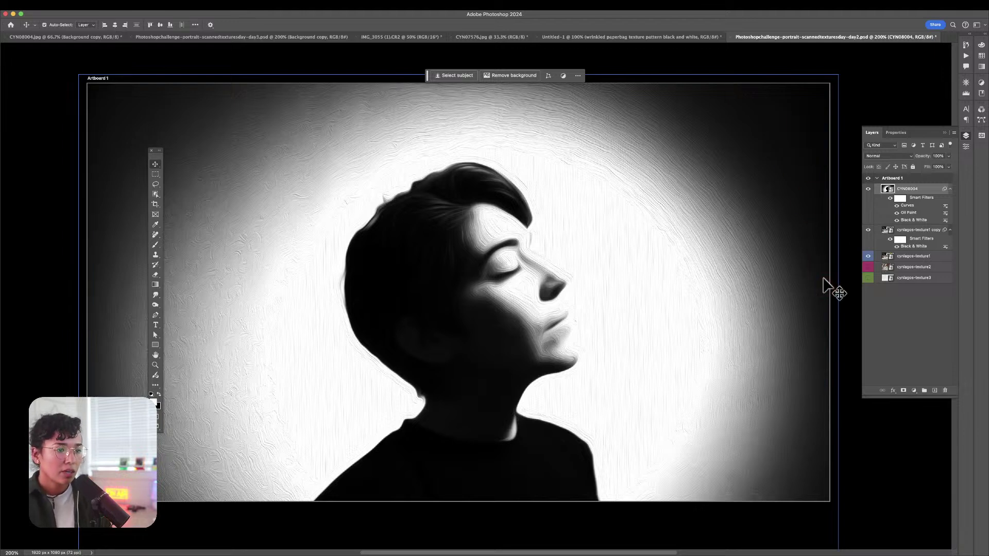
# Examine the Oil Paint brush texture up close around the portrait's forehead, eye and nose, and in the full composition
pyautogui.click(922, 268)
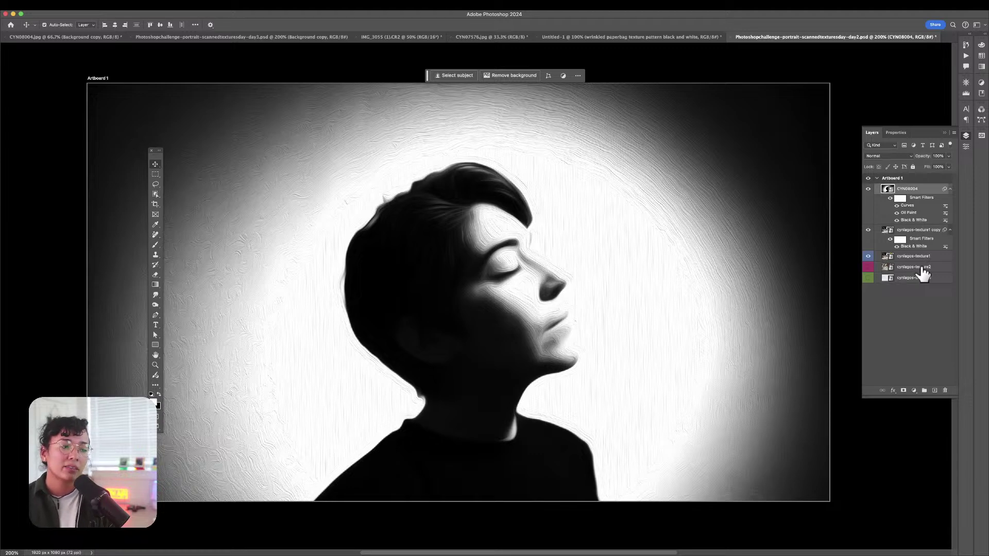
pyautogui.press('z')
pyautogui.click(499, 226)
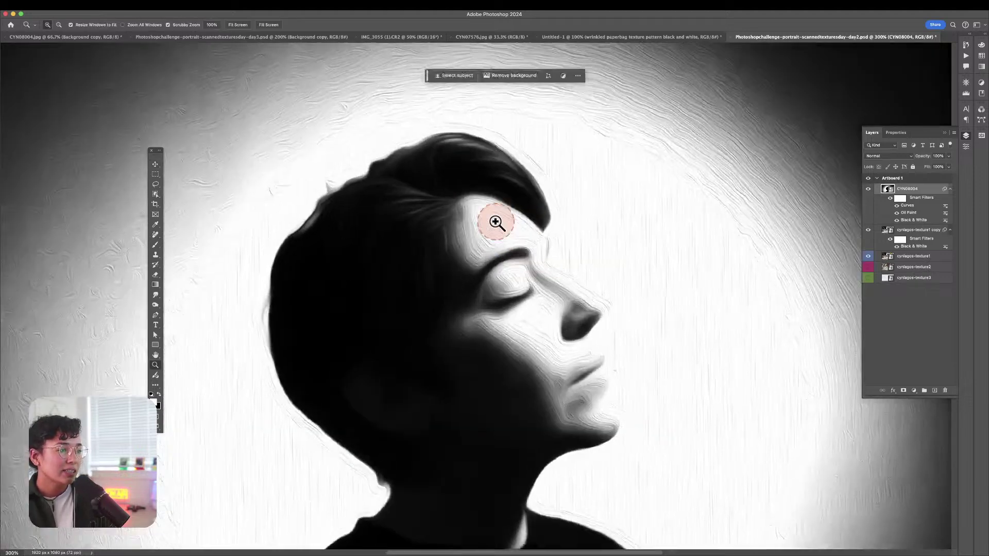
pyautogui.click(495, 222)
pyautogui.click(490, 215)
pyautogui.moveTo(457, 203); pyautogui.dragTo(556, 259)
pyautogui.keyDown('alt'); pyautogui.click(550, 259); pyautogui.keyUp('alt')
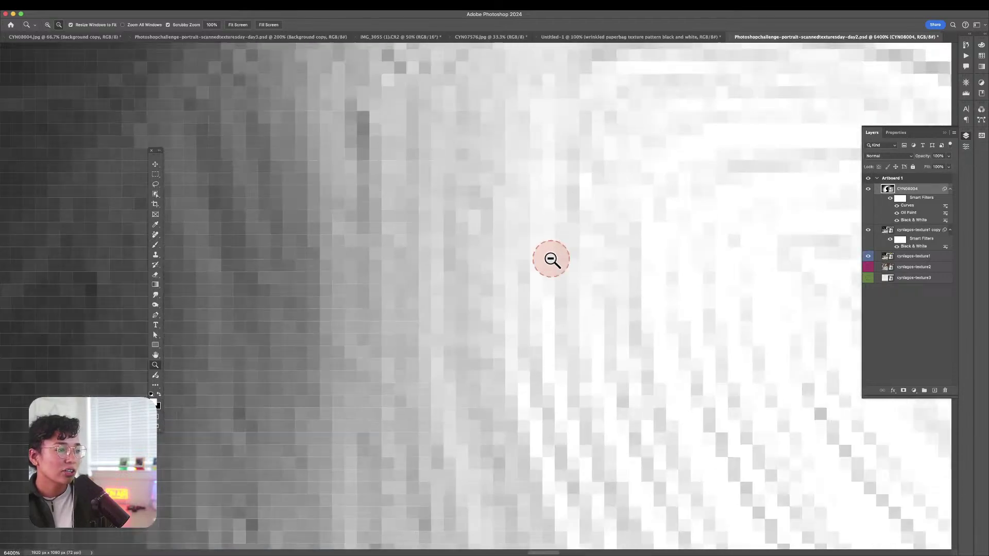
pyautogui.keyDown('alt'); pyautogui.click(550, 262); pyautogui.keyUp('alt')
pyautogui.keyDown('alt'); pyautogui.click(550, 263); pyautogui.keyUp('alt')
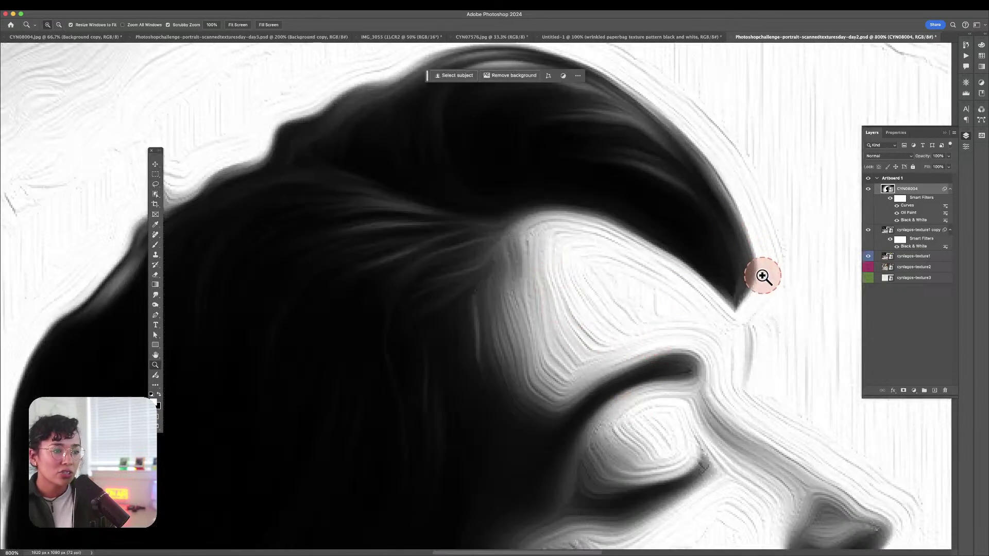
pyautogui.moveTo(763, 303); pyautogui.dragTo(422, 199)
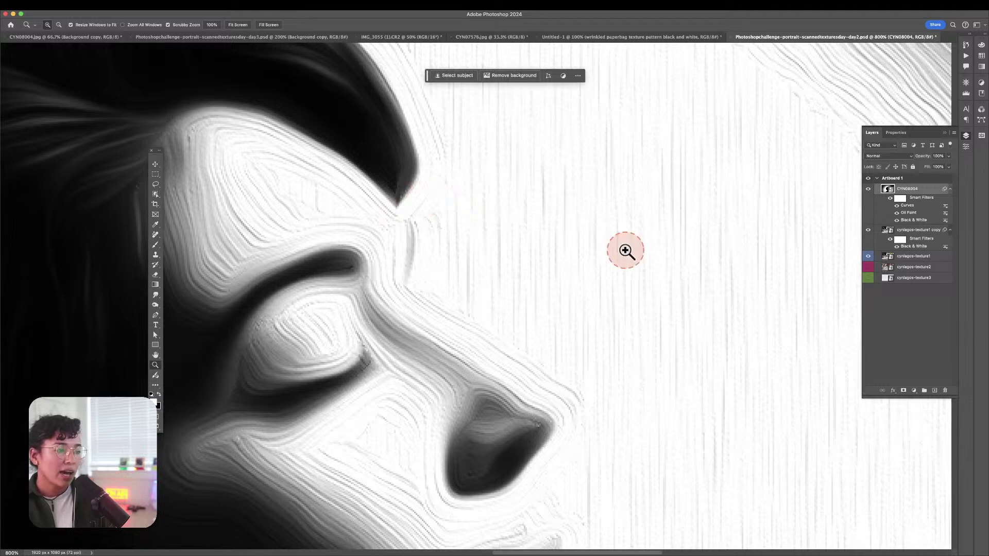
pyautogui.keyDown('alt'); pyautogui.click(626, 251); pyautogui.keyUp('alt')
pyautogui.keyDown('alt'); pyautogui.click(625, 252); pyautogui.keyUp('alt')
pyautogui.keyDown('alt'); pyautogui.click(604, 350); pyautogui.keyUp('alt')
pyautogui.keyDown('alt'); pyautogui.click(618, 383); pyautogui.keyUp('alt')
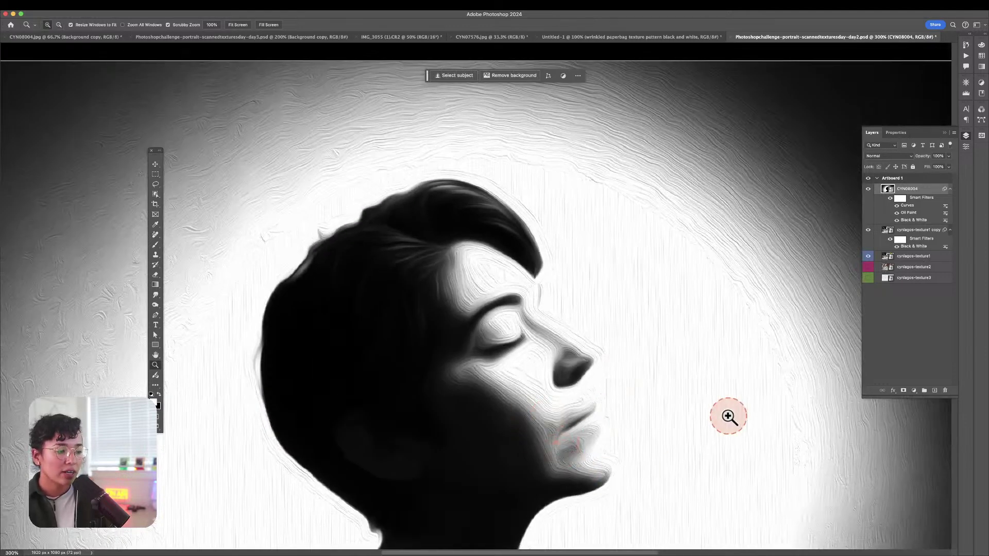
pyautogui.press('super+minus')
pyautogui.press('super+minus')
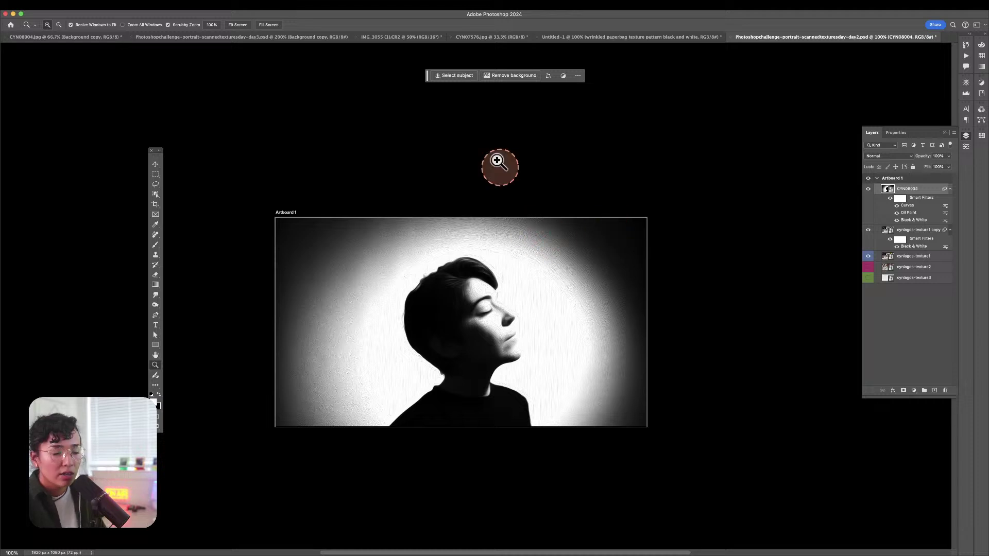
pyautogui.click(490, 330)
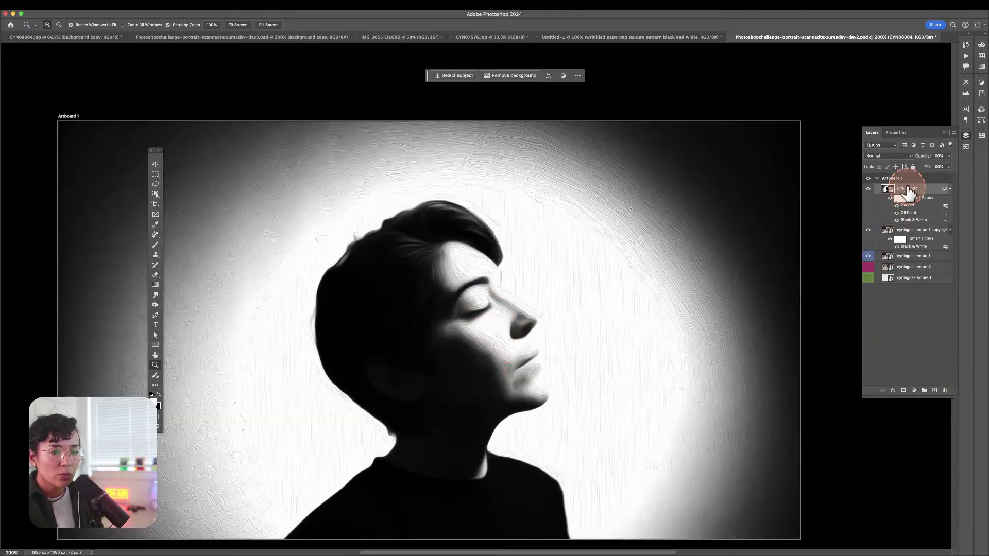
# Add a Posterize adjustment layer above the CYN08004 portrait
pyautogui.click(915, 392)
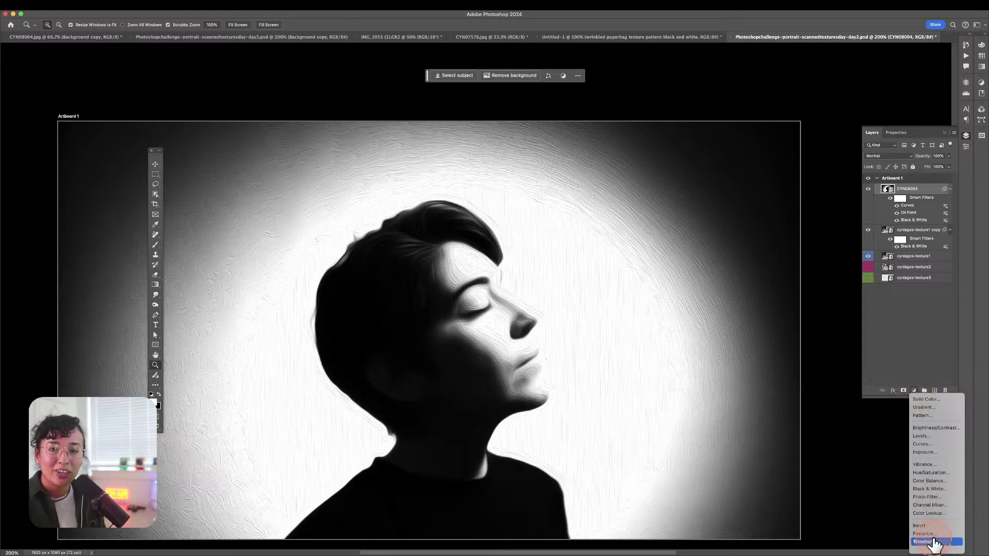
pyautogui.moveTo(936, 549)
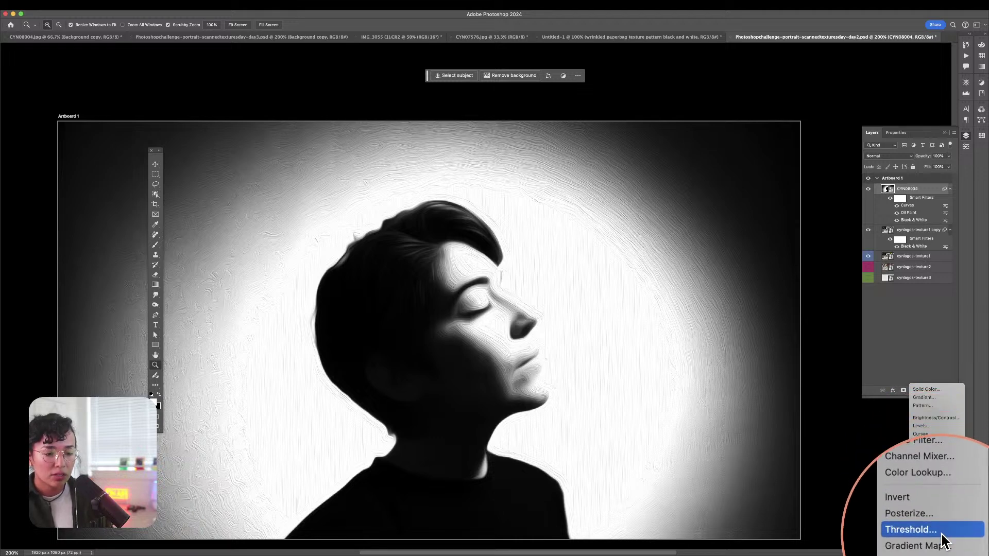
pyautogui.click(937, 527)
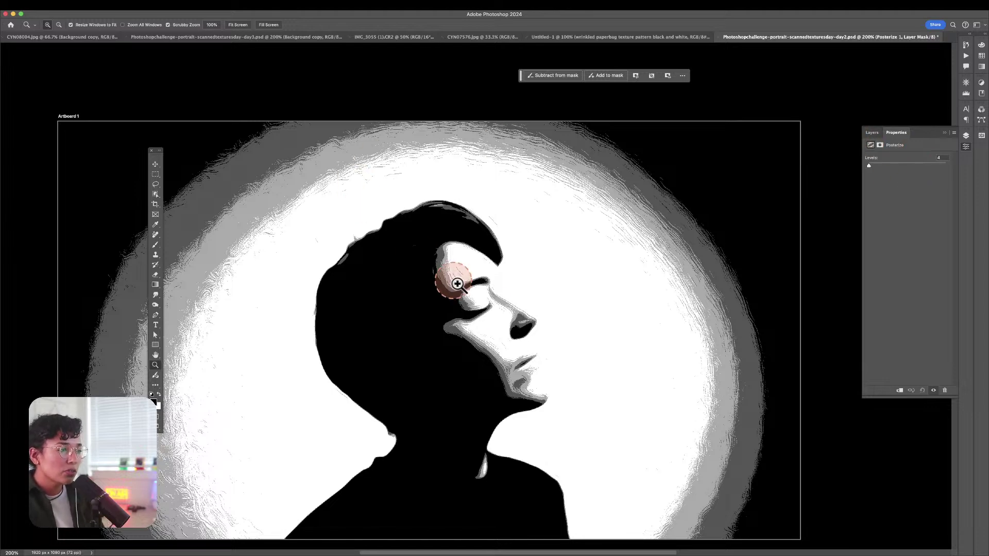
pyautogui.moveTo(492, 318); pyautogui.dragTo(540, 285)
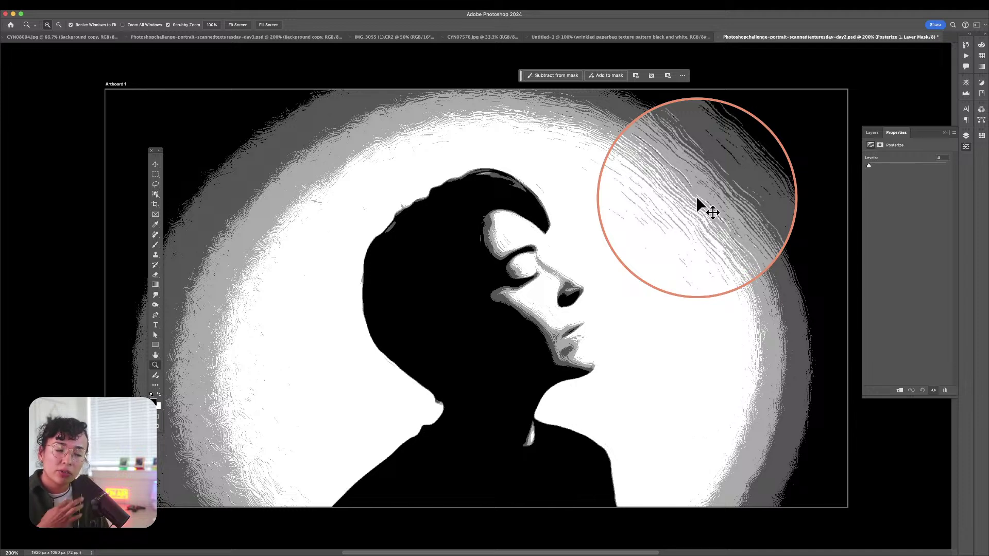
# Set the Posterize adjustment to 2 levels to reduce the portrait to pure black and white
pyautogui.press('super+shift+m')
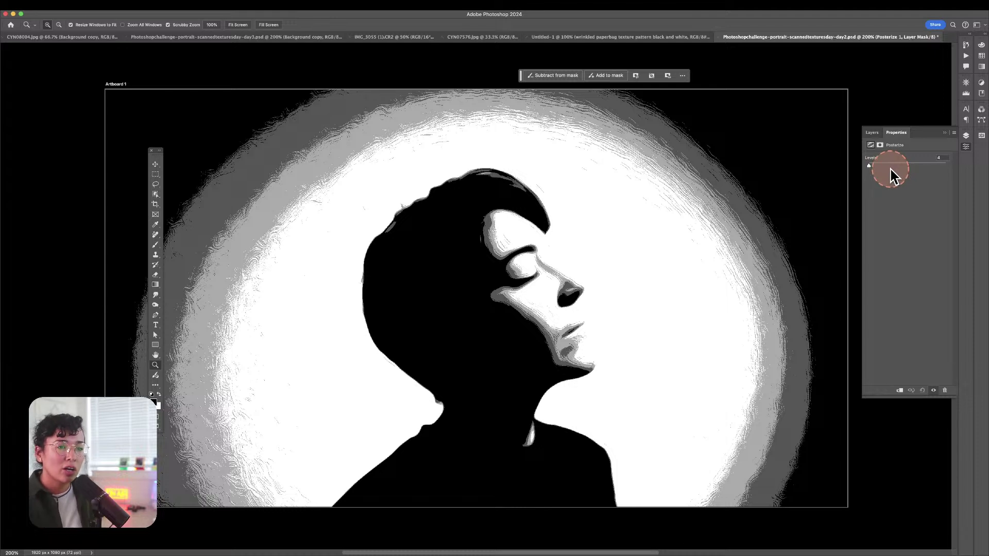
pyautogui.click(945, 158)
pyautogui.write('2')
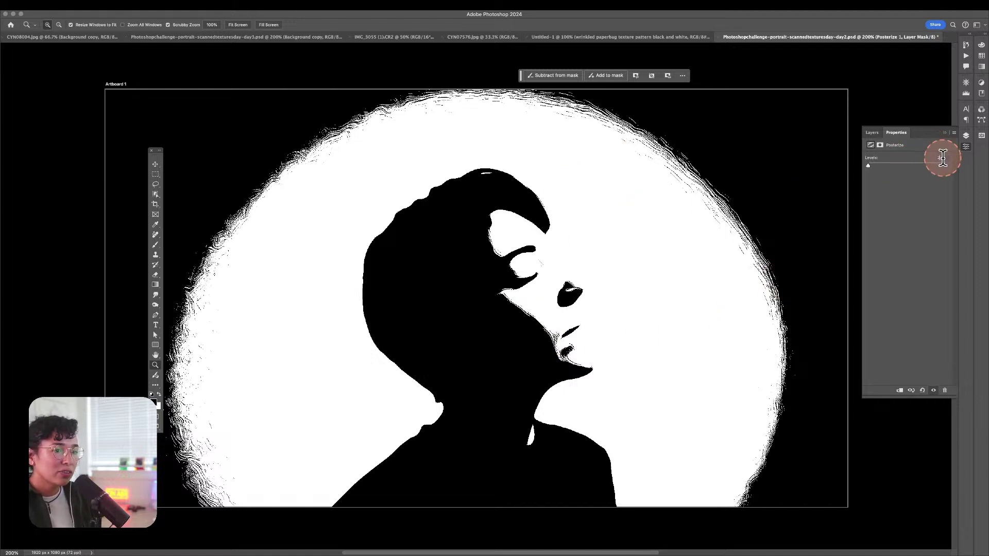
pyautogui.click(942, 158)
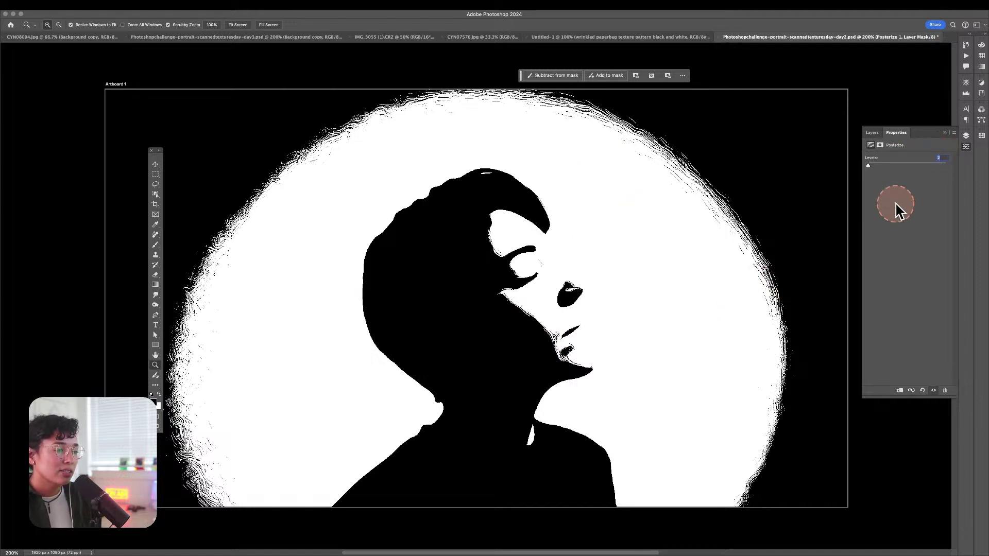
pyautogui.press('super')
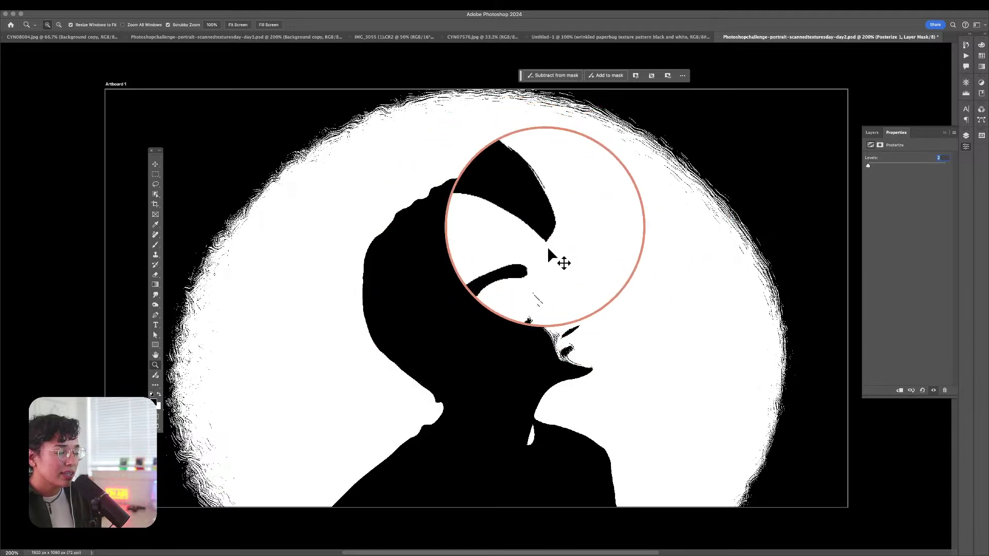
pyautogui.press('super')
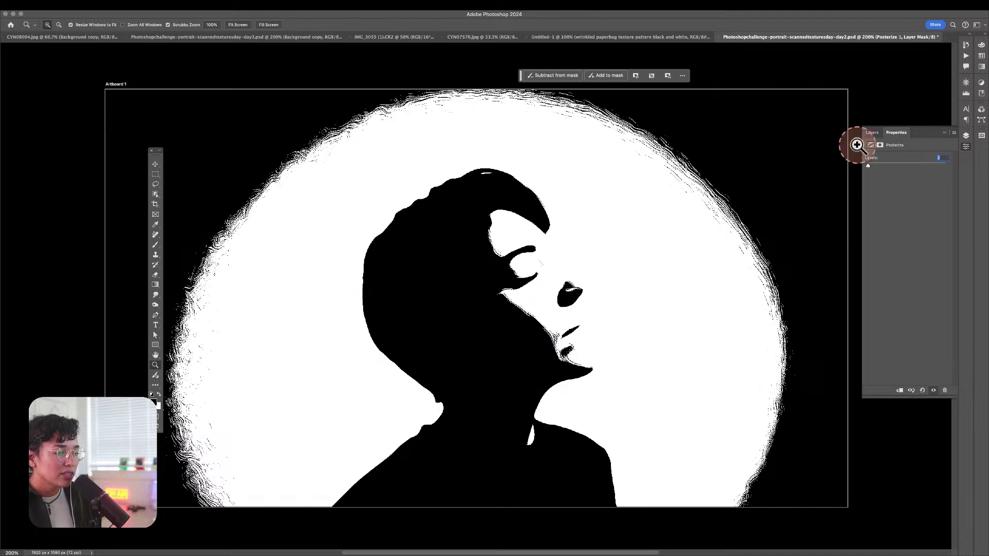
# Compare the portrait at a Posterize setting of 20 levels, 3 levels and 2 levels
pyautogui.write('20')
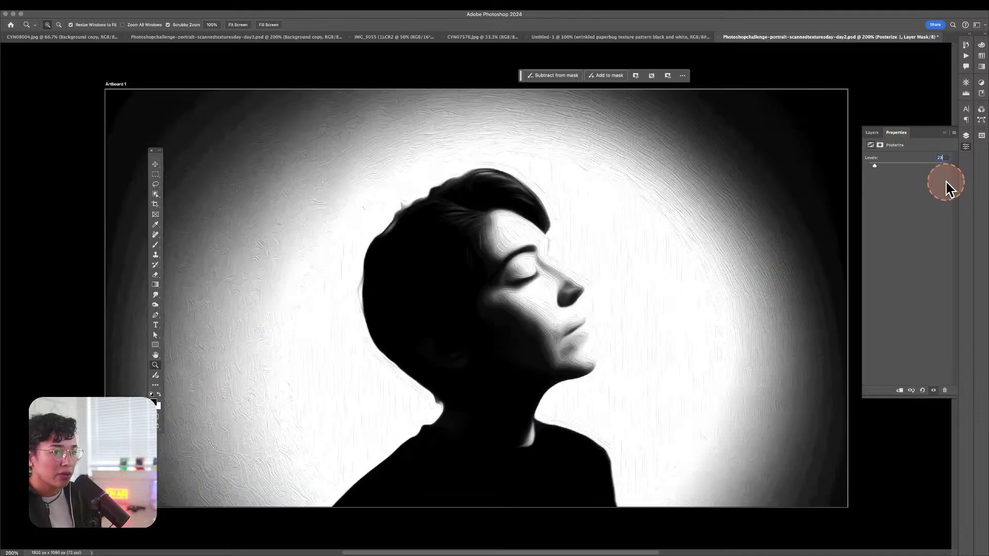
pyautogui.press('BackSpace')
pyautogui.press('BackSpace')
pyautogui.write('3')
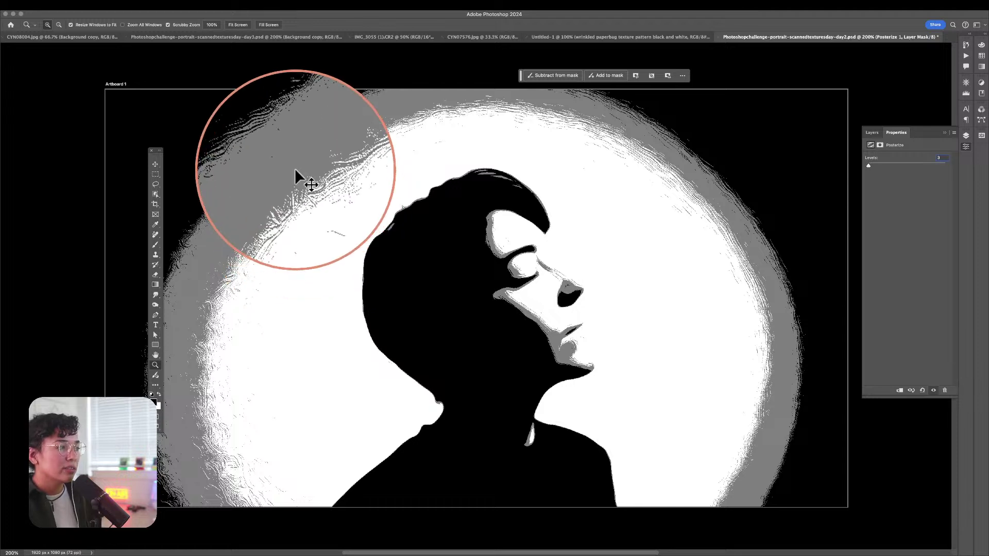
pyautogui.click(937, 156)
pyautogui.write('2')
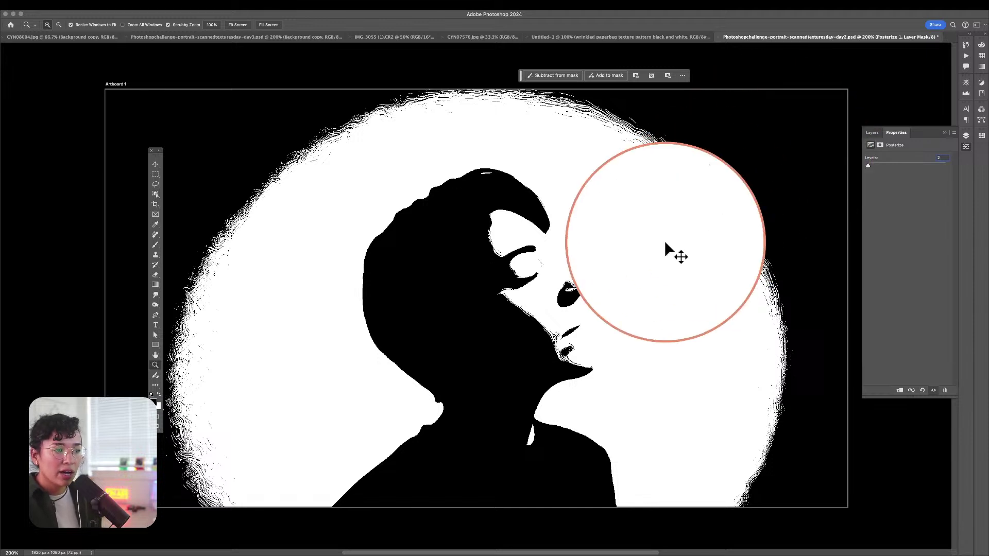
# Try out much higher Posterize levels on the portrait, finishing back at 2 levels
pyautogui.moveTo(944, 159); pyautogui.dragTo(924, 156)
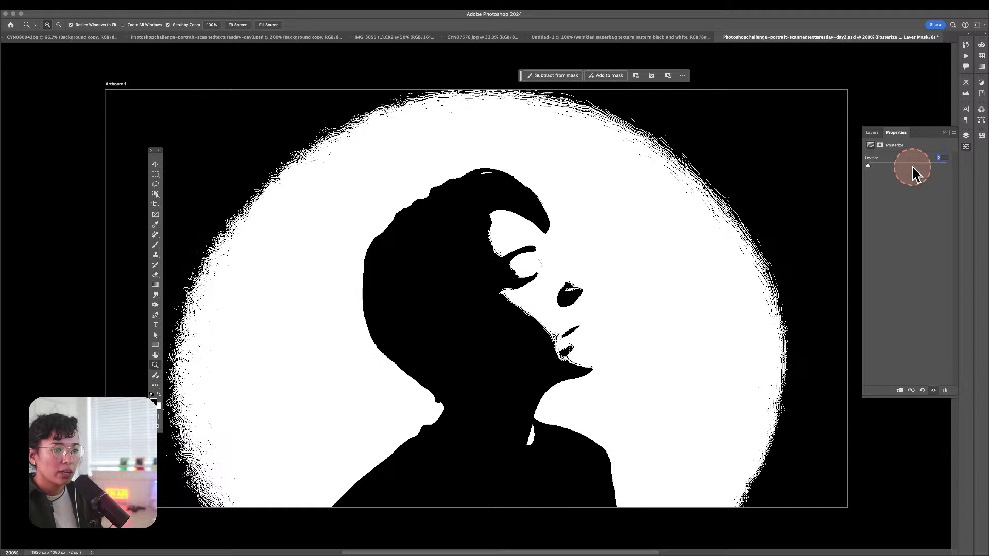
pyautogui.moveTo(869, 166); pyautogui.dragTo(910, 166)
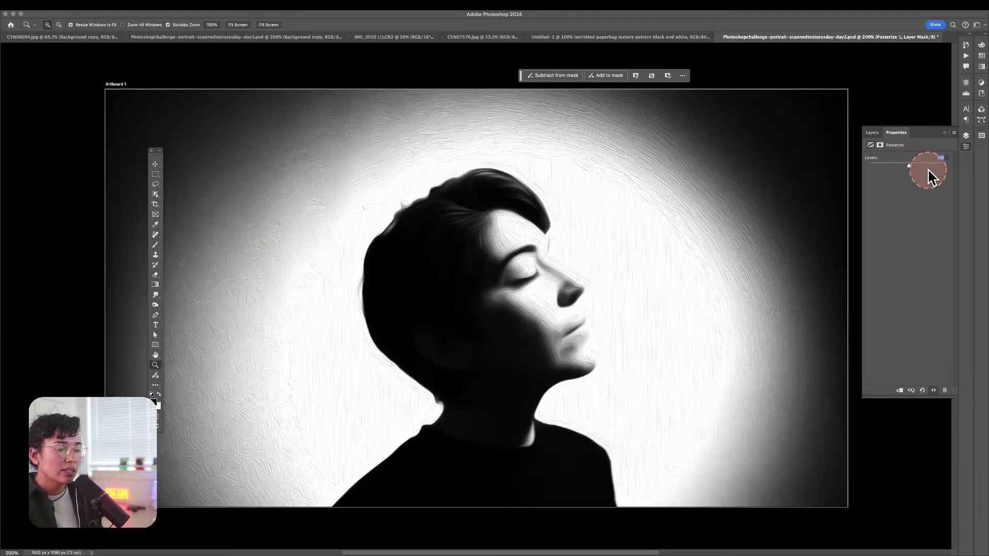
pyautogui.click(895, 165)
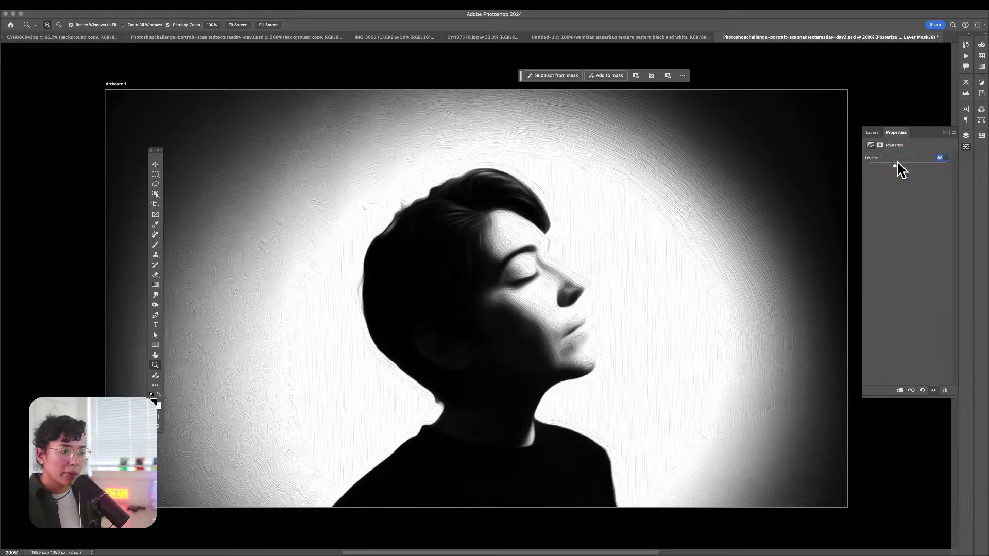
pyautogui.click(871, 165)
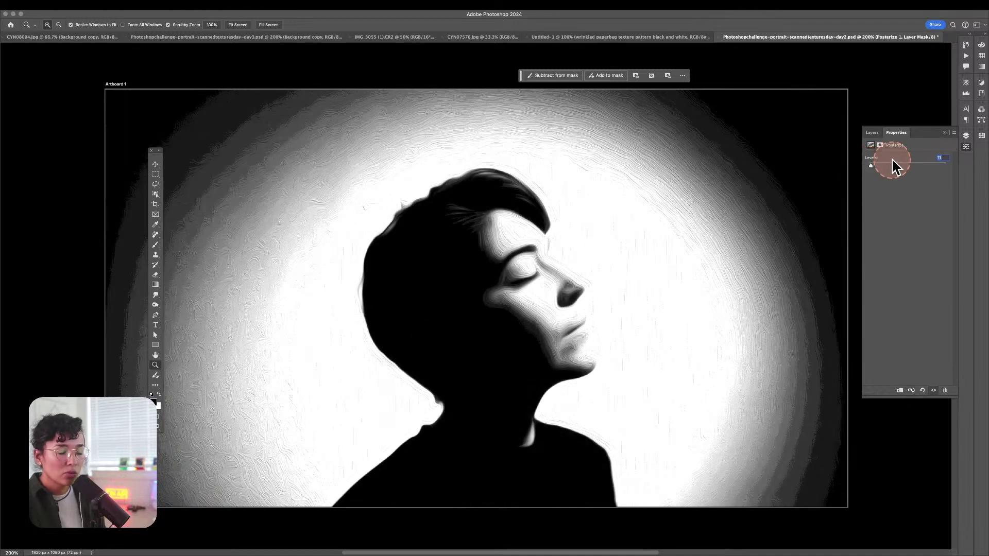
pyautogui.write('2')
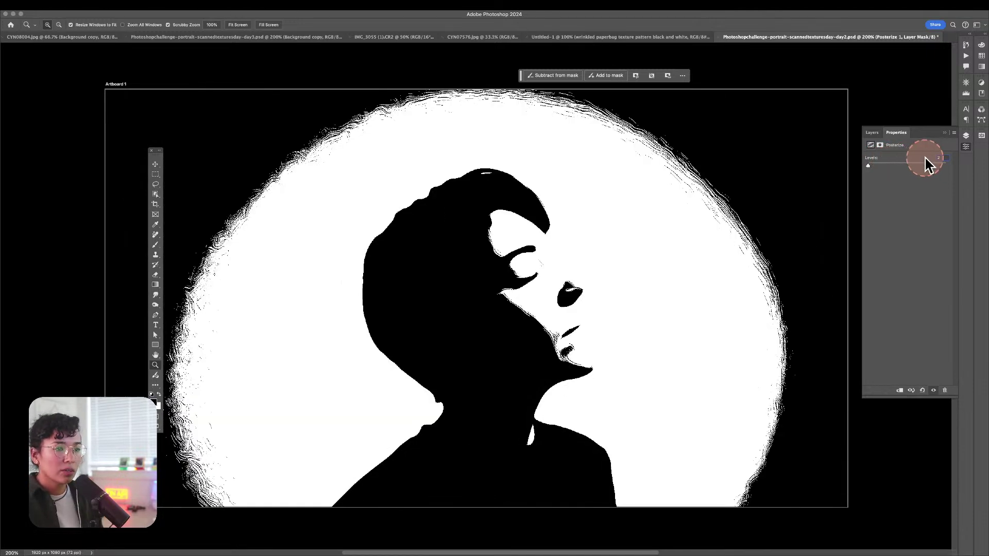
# Set the Posterize adjustment to 3 levels and return to the layer stack
pyautogui.moveTo(941, 157); pyautogui.dragTo(932, 154)
pyautogui.write('3')
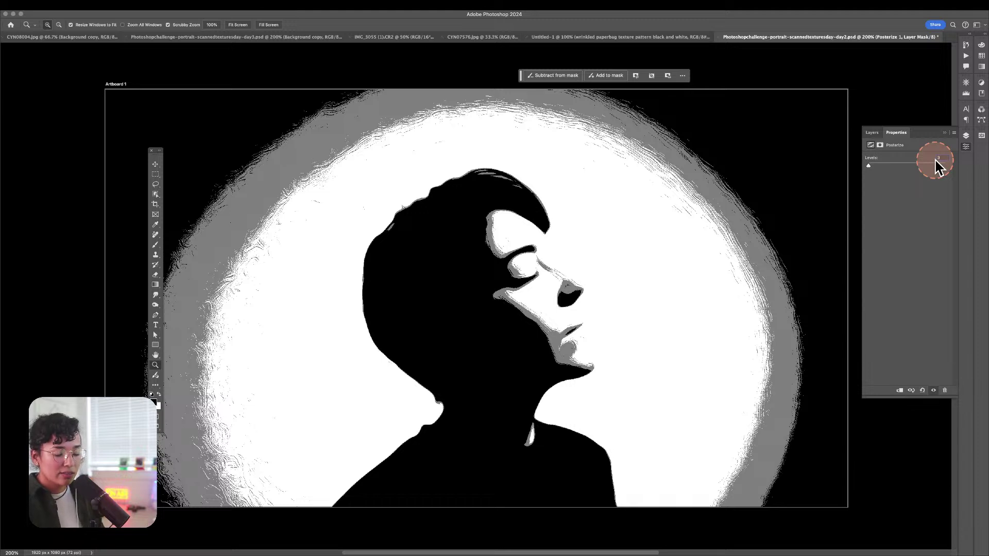
pyautogui.click(945, 133)
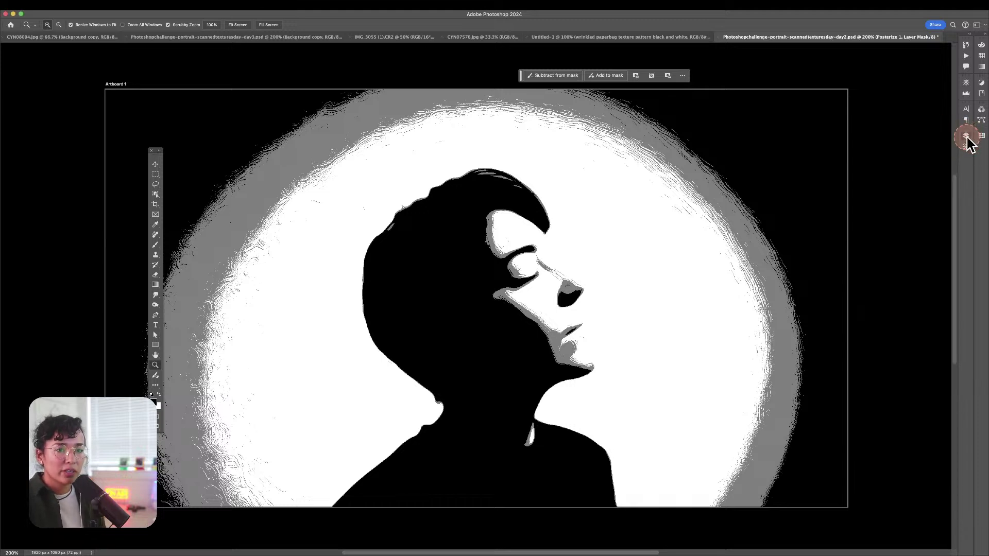
pyautogui.click(966, 136)
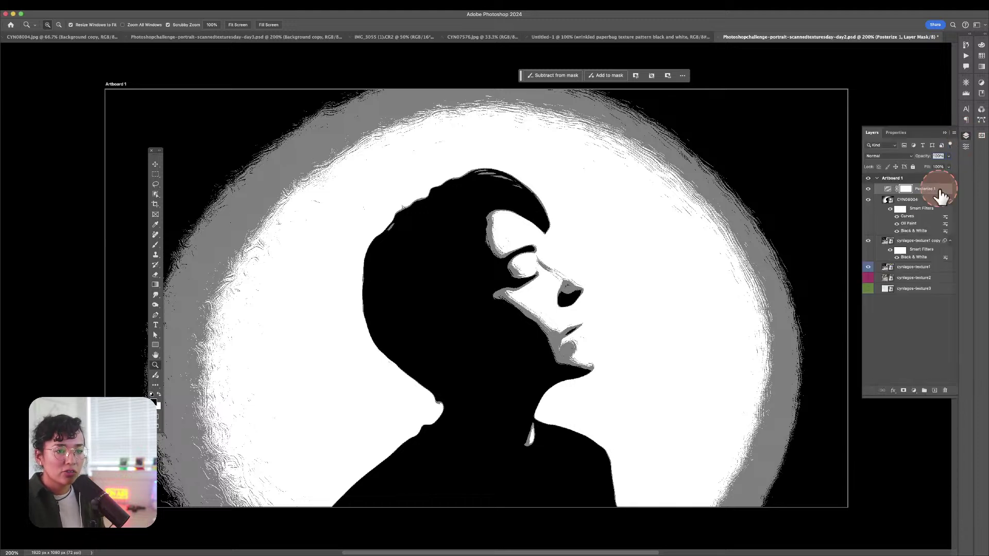
# Move the Posterize 1 layer beneath the texture layers and try to move the CYN08004 portrait layer down there too
pyautogui.moveTo(888, 188); pyautogui.dragTo(899, 298)
pyautogui.keyDown('shift'); pyautogui.click(900, 201); pyautogui.keyUp('shift')
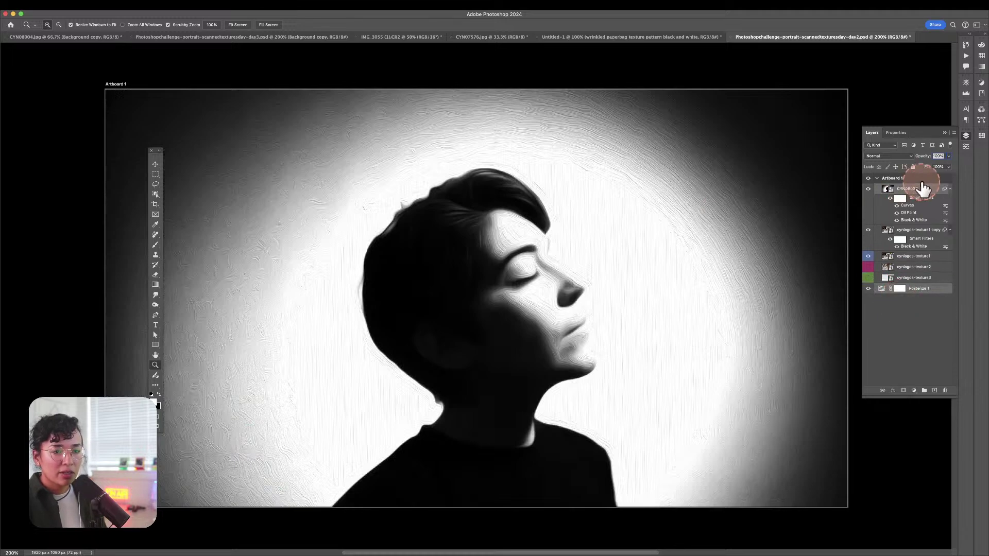
pyautogui.click(943, 372)
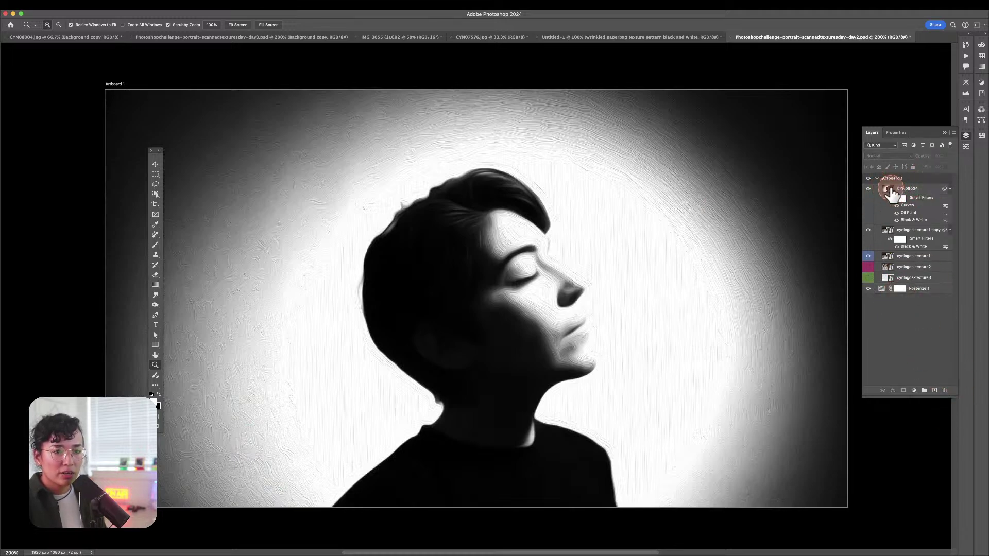
pyautogui.moveTo(895, 189); pyautogui.dragTo(903, 332)
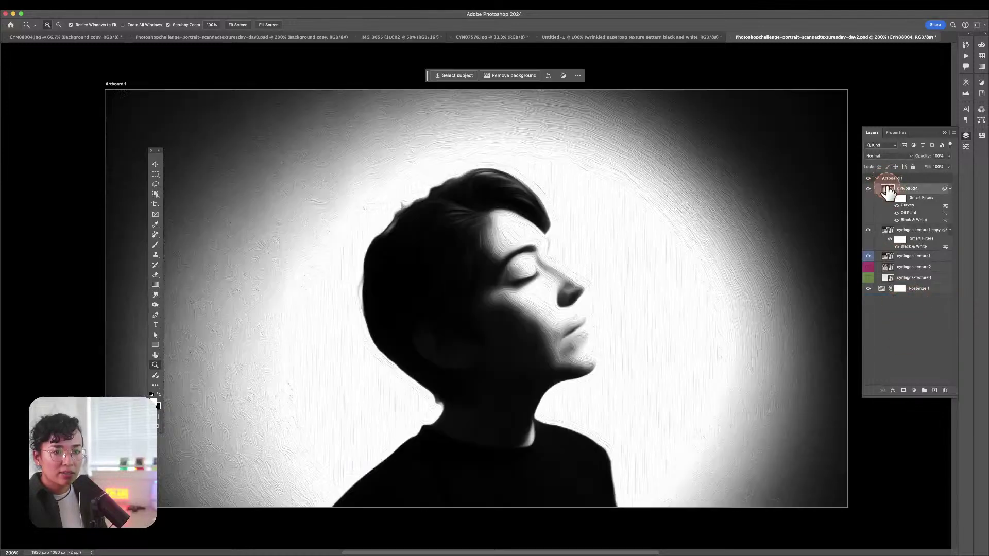
pyautogui.moveTo(888, 189); pyautogui.dragTo(897, 293)
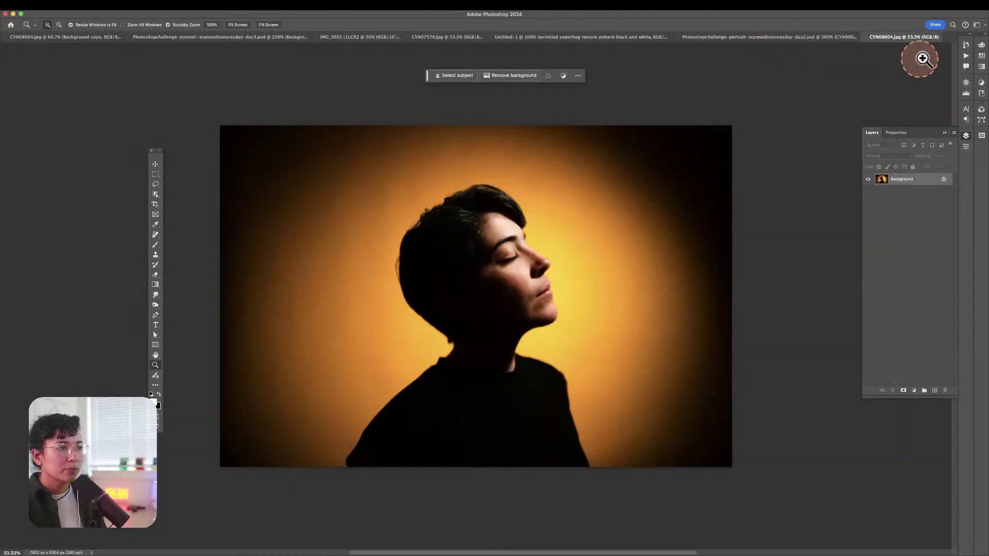
pyautogui.click(870, 39)
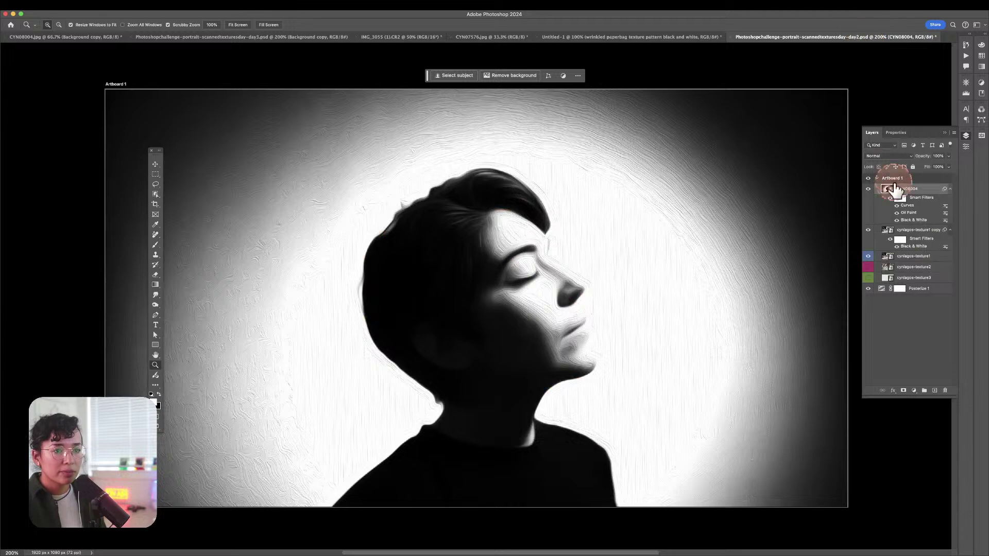
pyautogui.moveTo(914, 192); pyautogui.dragTo(923, 300)
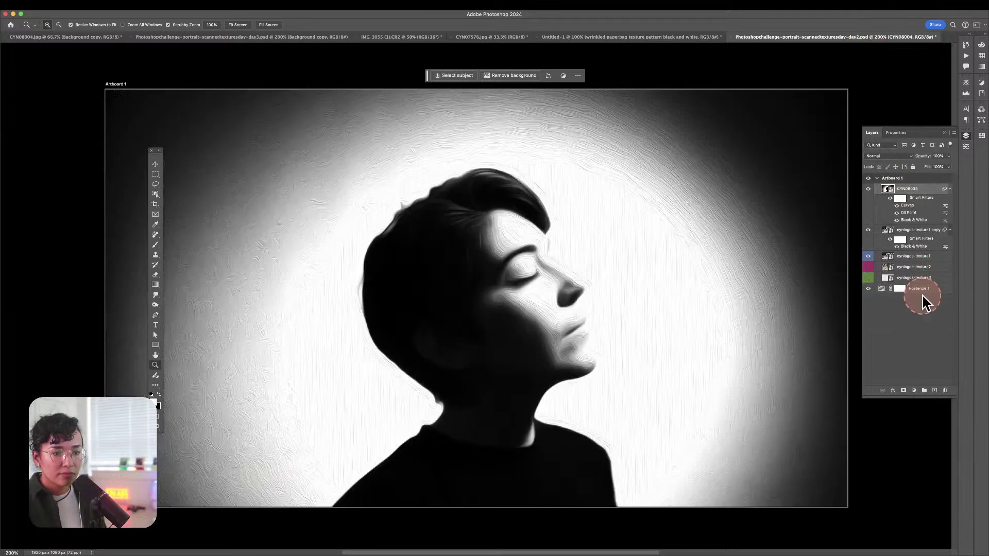
# Group the four cynlagos-texture layers, including the texture1 copy, and name the group "textures"
pyautogui.click(905, 278)
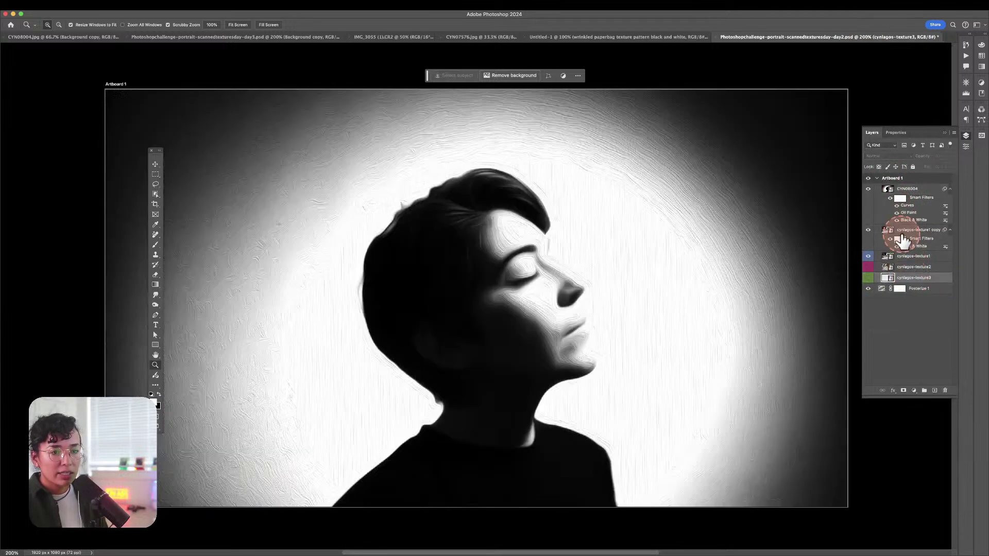
pyautogui.keyDown('shift'); pyautogui.click(907, 238); pyautogui.keyUp('shift')
pyautogui.press('super+g')
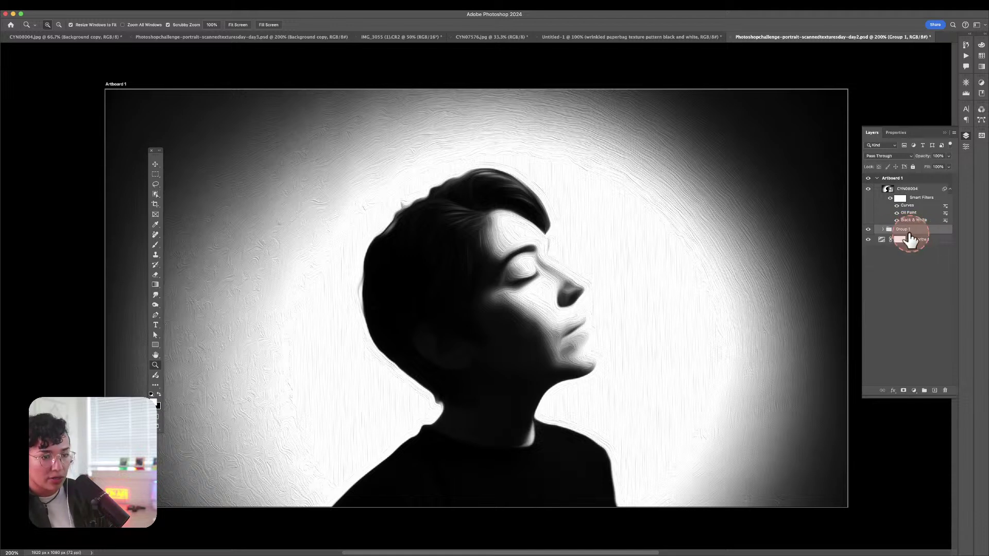
pyautogui.doubleClick(902, 229)
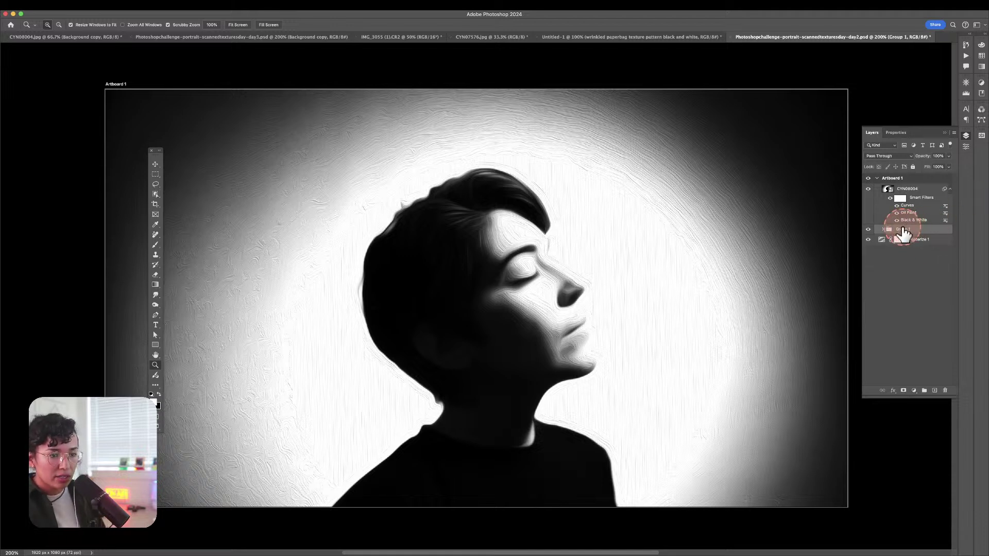
pyautogui.write('textures')
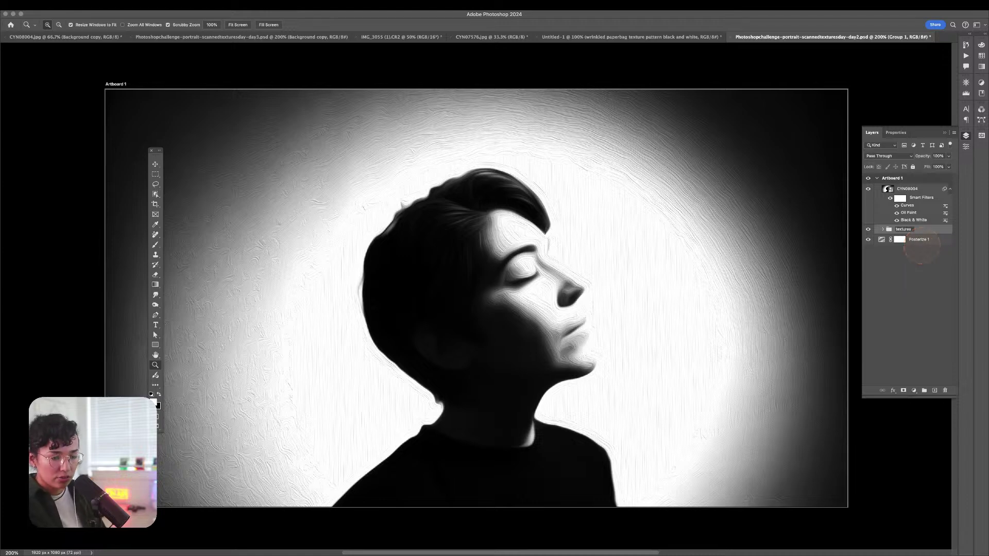
pyautogui.press('Return')
# Move the textures group above the CYN08004 portrait layer and hide the group
pyautogui.press('super+]')
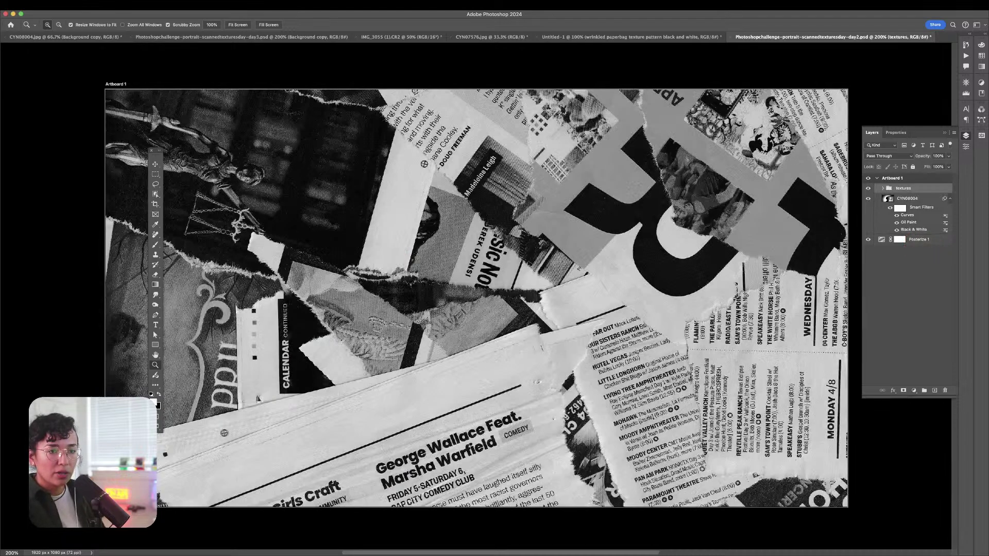
pyautogui.click(868, 189)
pyautogui.click(901, 200)
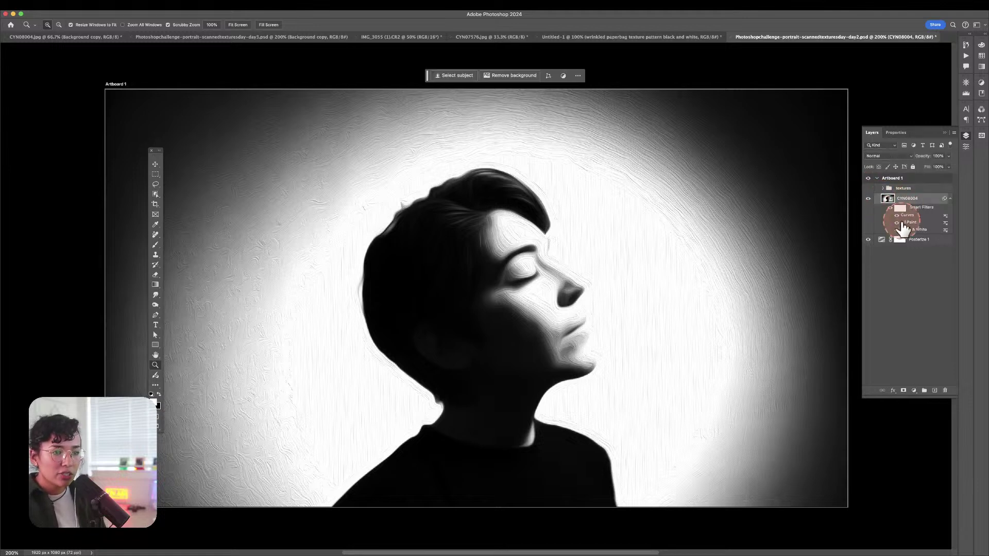
# Move the Posterize 1 layer directly above the CYN08004 portrait, below the textures group
pyautogui.click(915, 241)
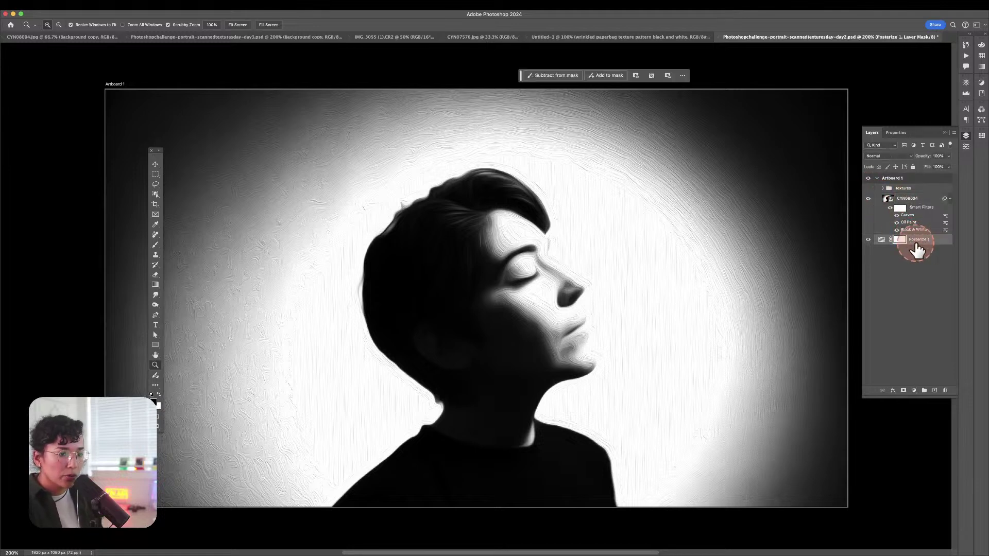
pyautogui.press('super+]')
pyautogui.click(916, 244)
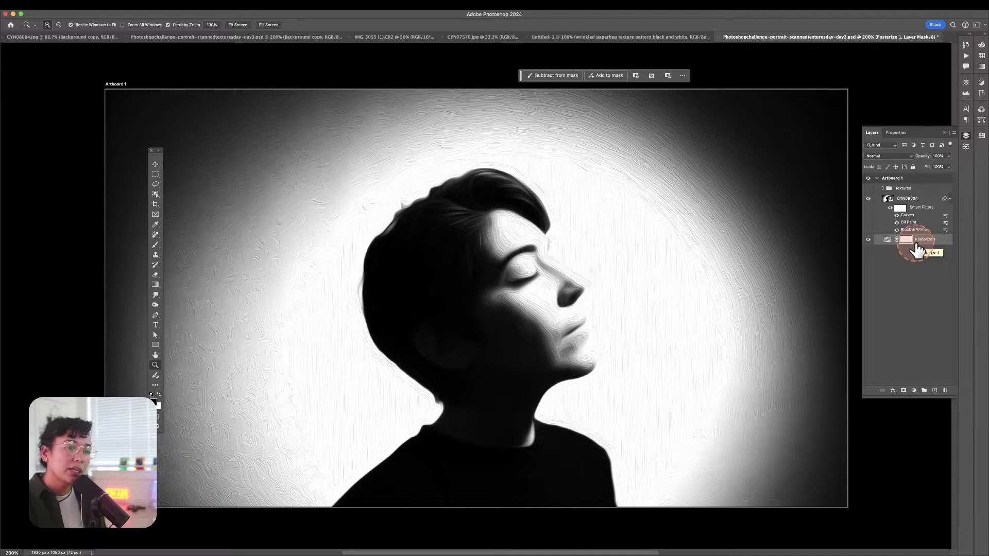
pyautogui.press('super+]')
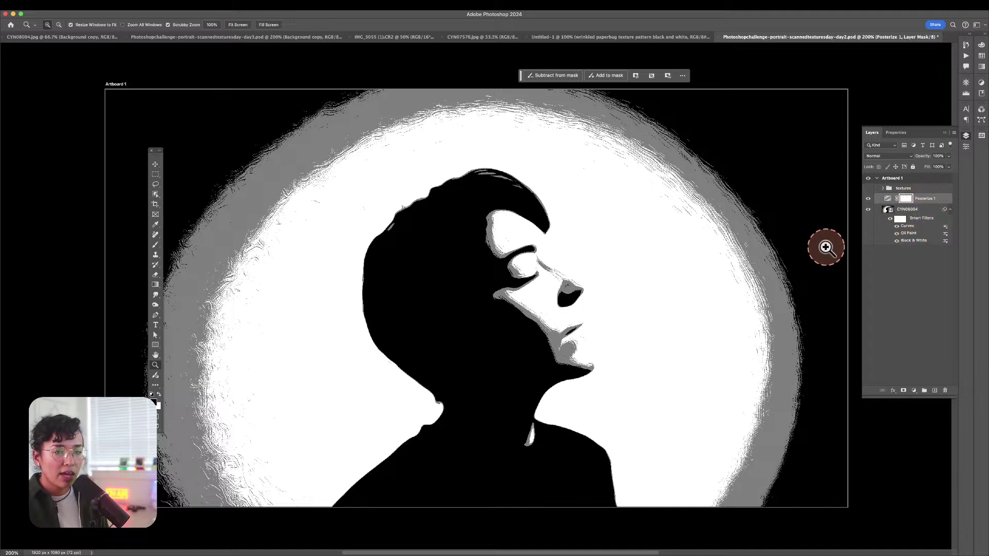
# Add a black-to-white Gradient Map adjustment layer above the Posterize 1 layer
pyautogui.click(914, 391)
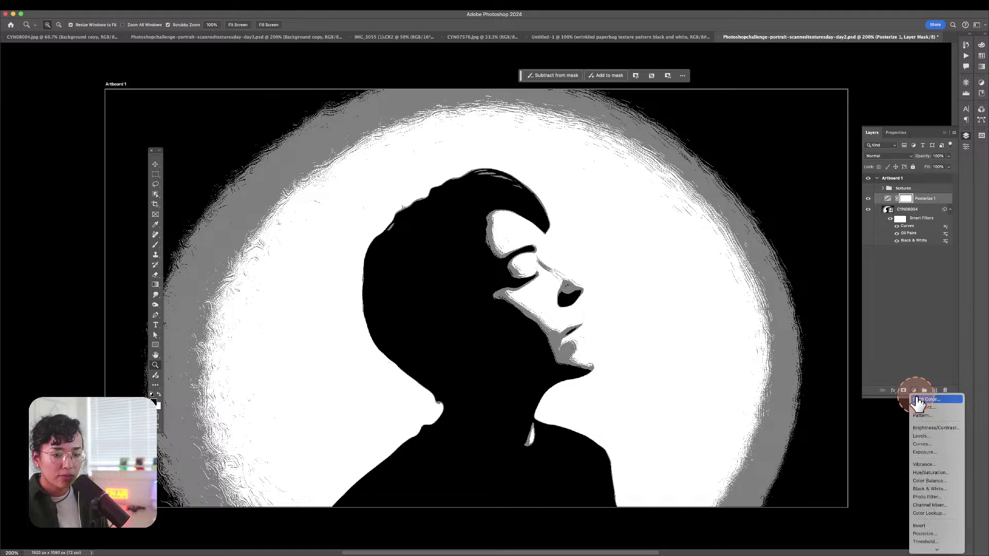
pyautogui.moveTo(946, 551)
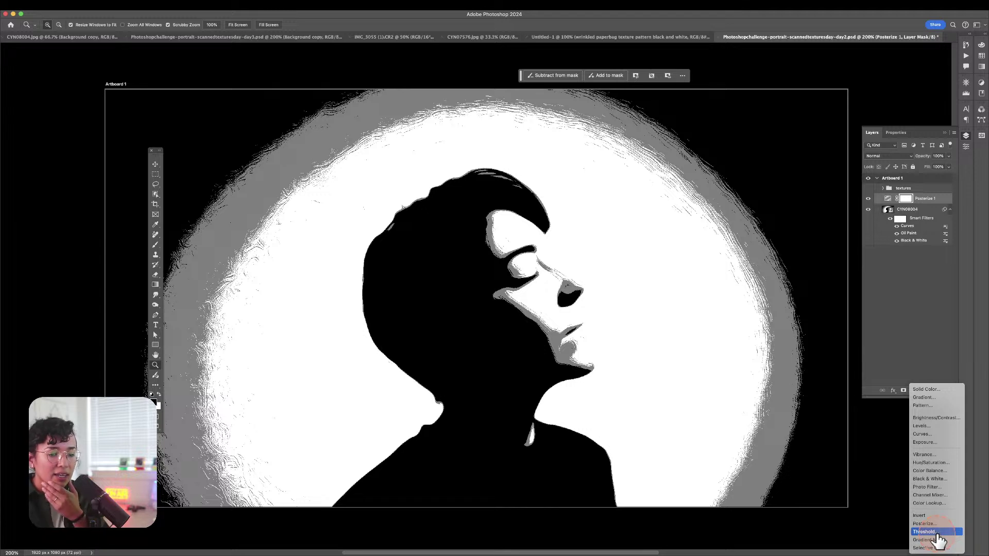
pyautogui.click(930, 540)
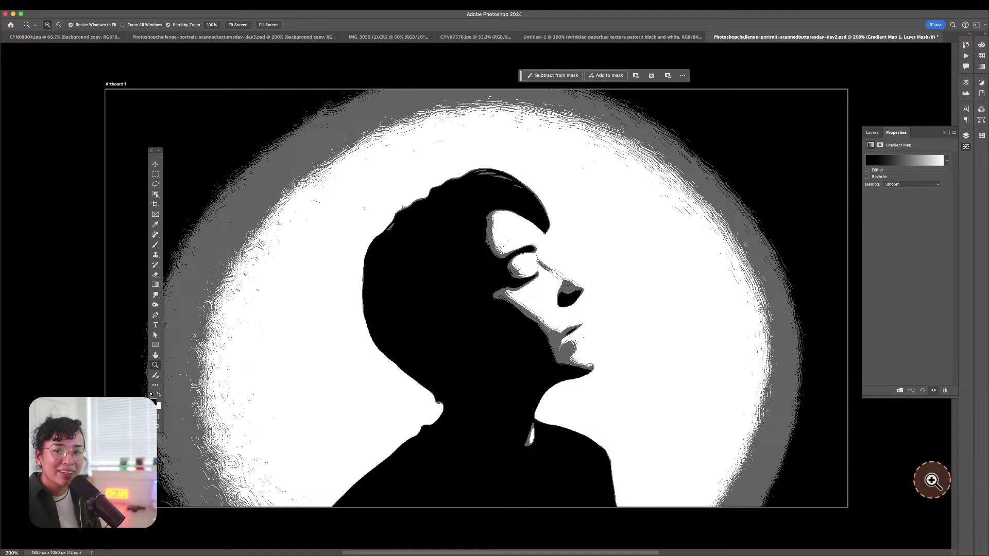
# Compare the portrait's gray tones with the Gradient Map 1 layer hidden and shown, leaving it visible
pyautogui.click(872, 132)
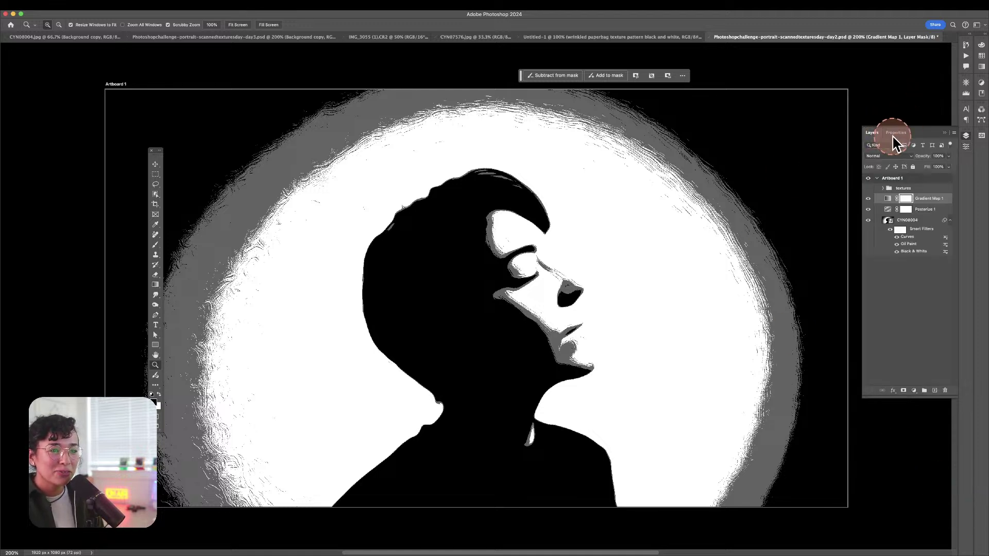
pyautogui.click(869, 200)
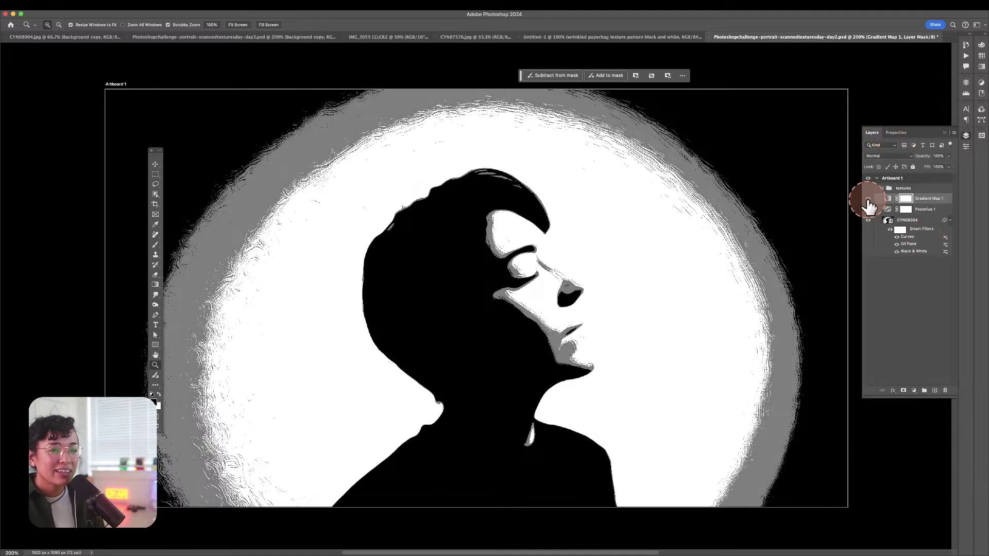
pyautogui.click(868, 200)
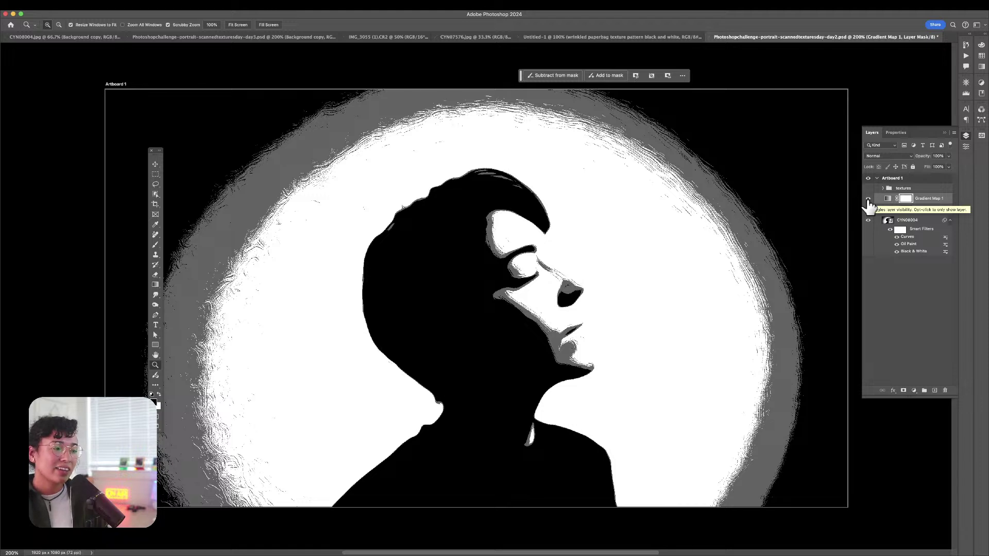
pyautogui.click(868, 200)
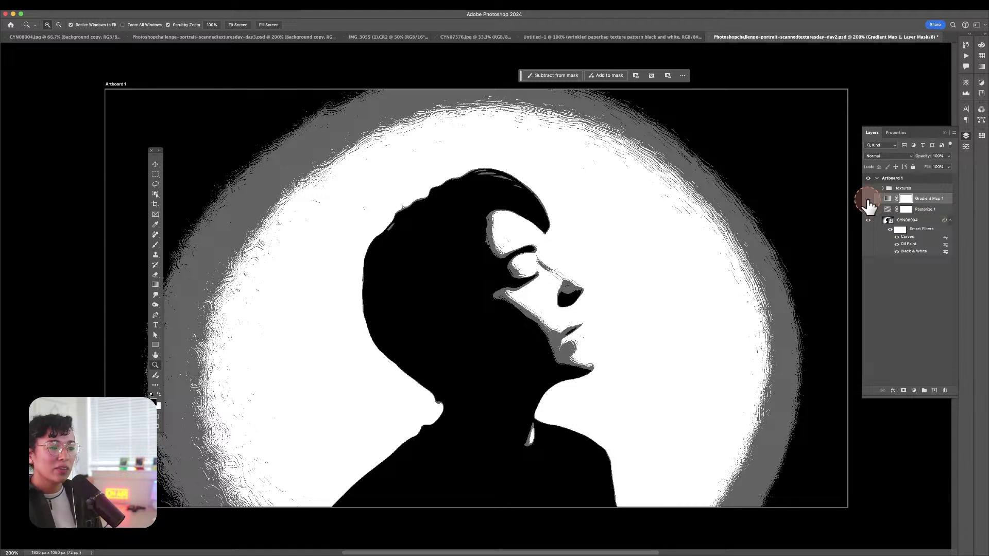
pyautogui.click(868, 200)
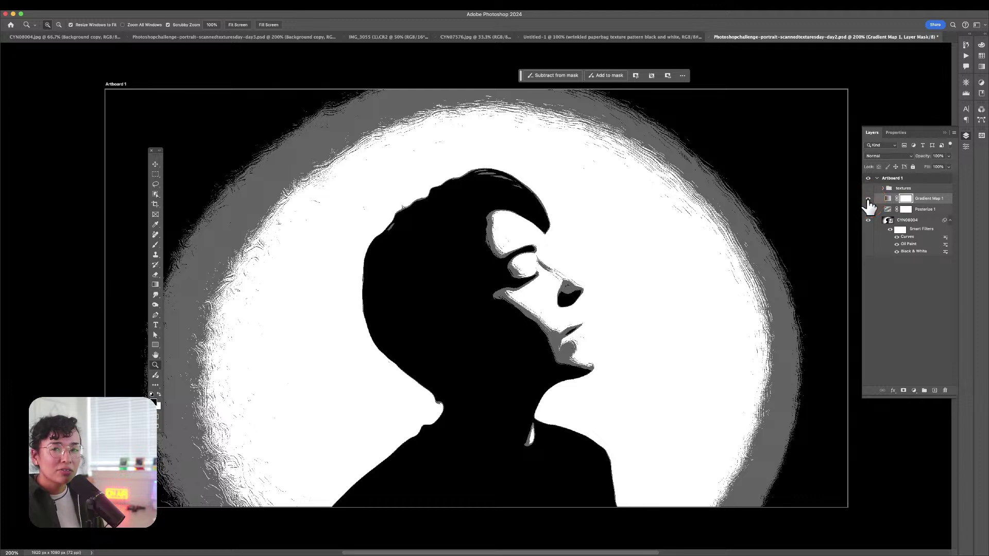
pyautogui.click(869, 200)
pyautogui.click(868, 199)
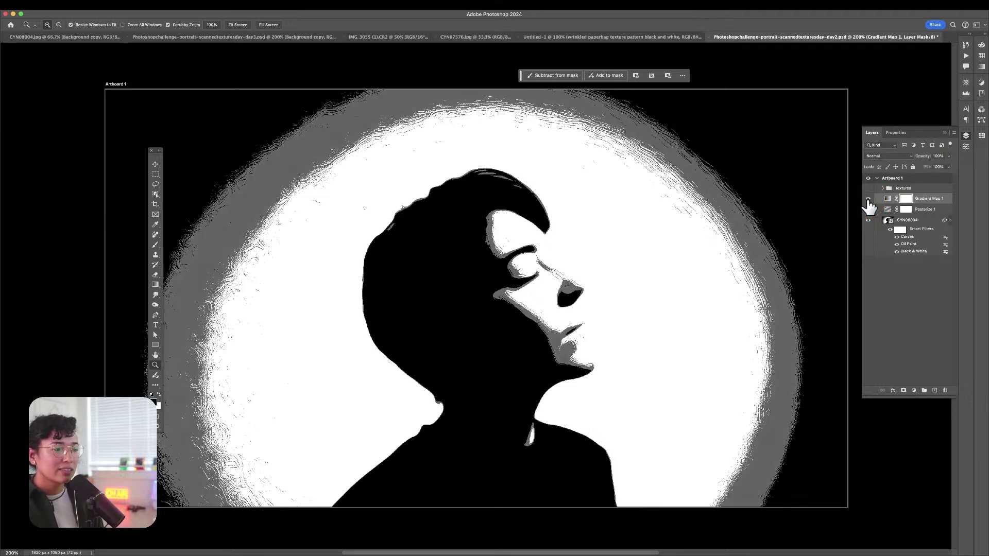
# Toggle the Gradient Map 1 layer off and on to examine its effect on the portrait, leaving the layer shown
pyautogui.click(868, 199)
pyautogui.click(868, 200)
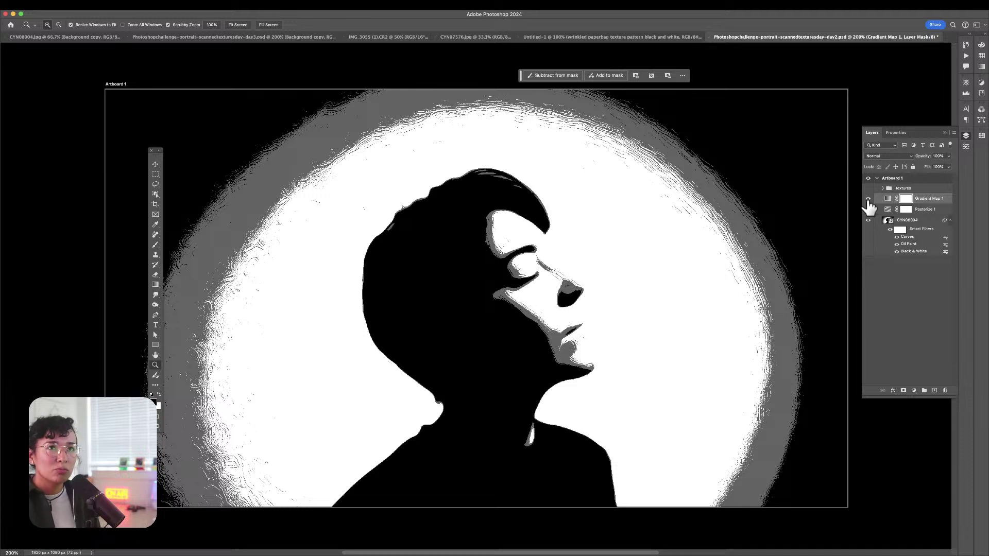
pyautogui.click(868, 200)
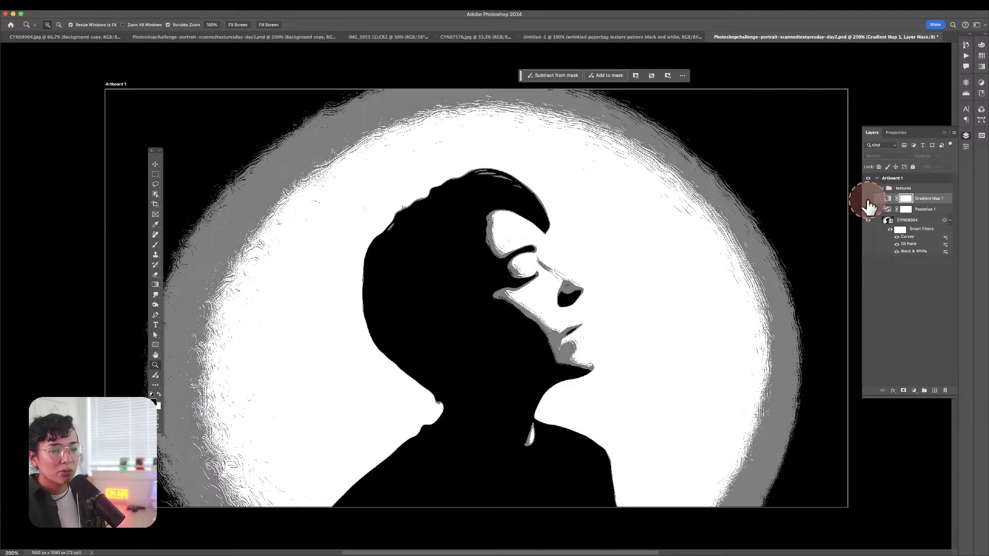
pyautogui.click(869, 199)
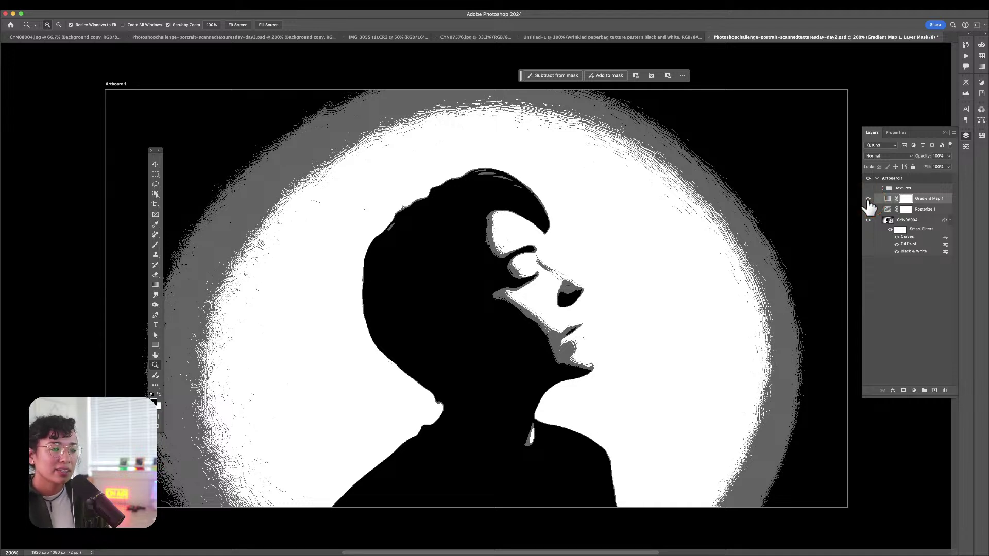
pyautogui.click(868, 199)
pyautogui.click(868, 200)
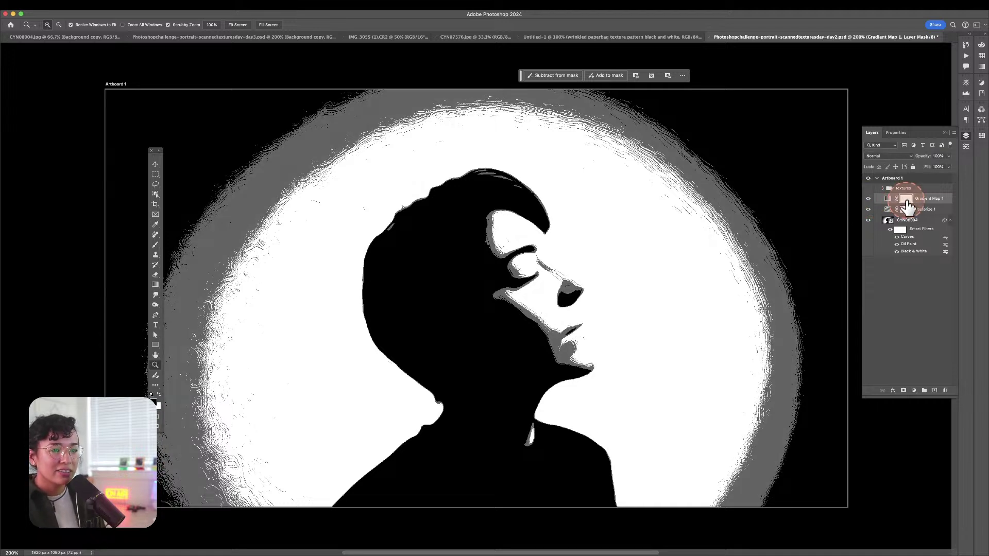
pyautogui.doubleClick(949, 201)
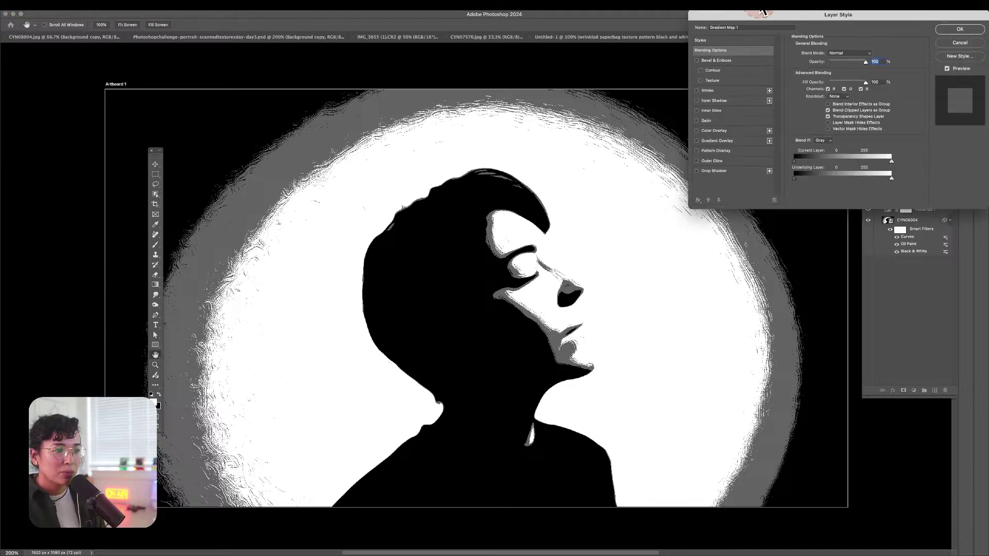
pyautogui.moveTo(762, 13); pyautogui.dragTo(548, 100)
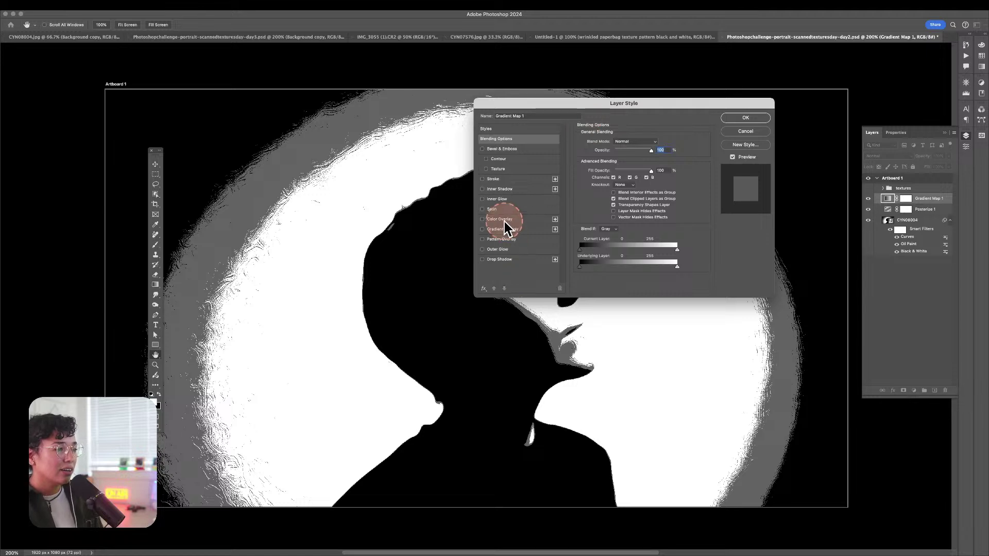
pyautogui.click(761, 132)
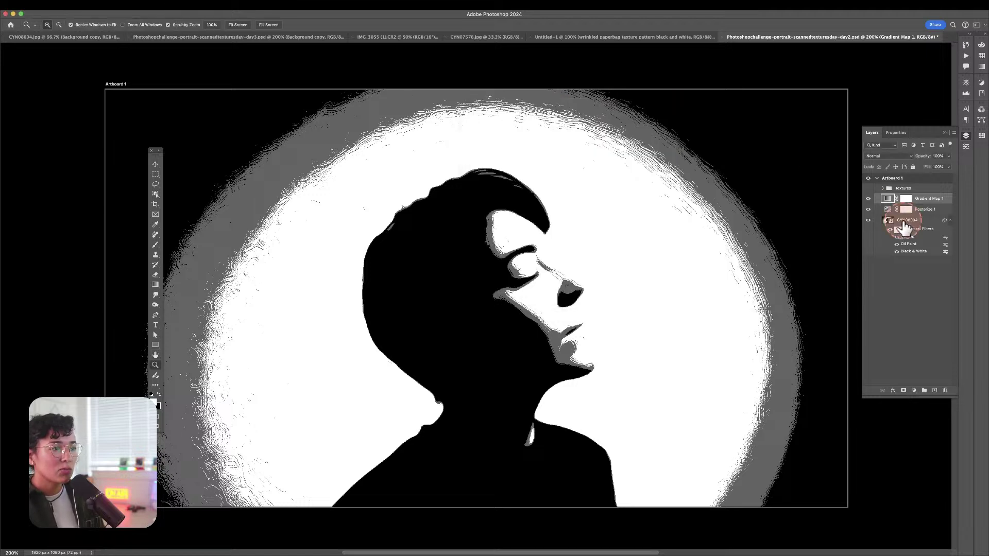
# Open the Gradient Map 1 gradient for editing and apply the custom yellow, orange-red and pink preset
pyautogui.doubleClick(887, 198)
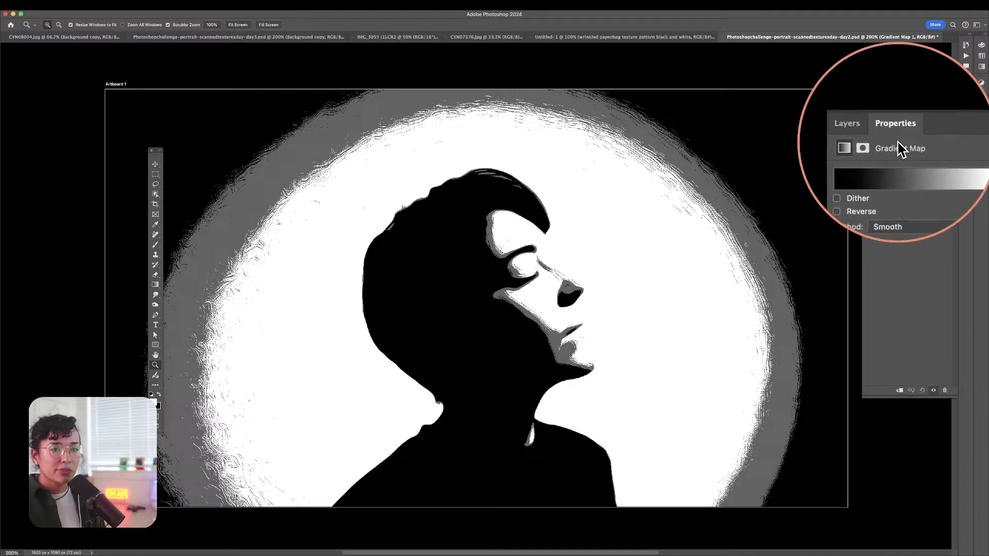
pyautogui.click(902, 162)
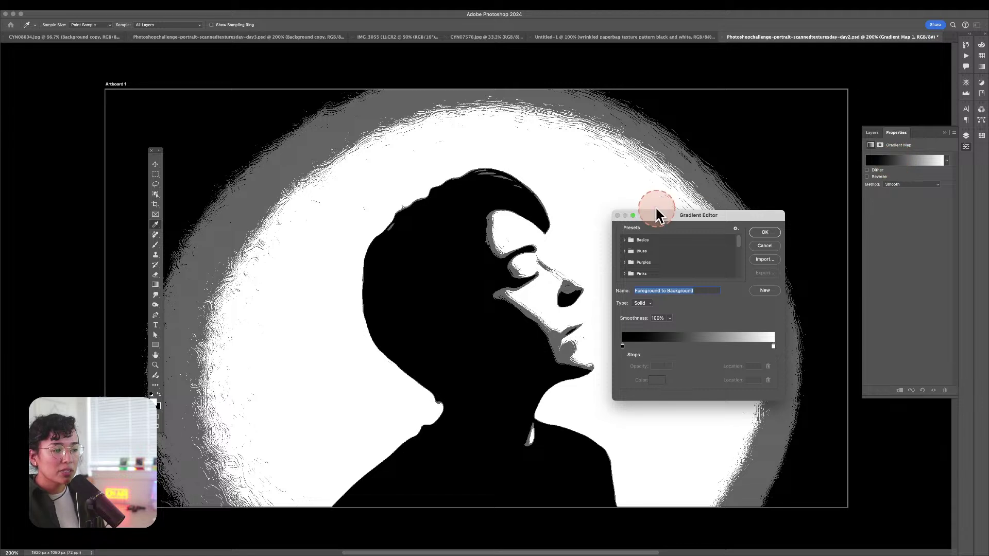
pyautogui.moveTo(657, 213); pyautogui.dragTo(512, 102)
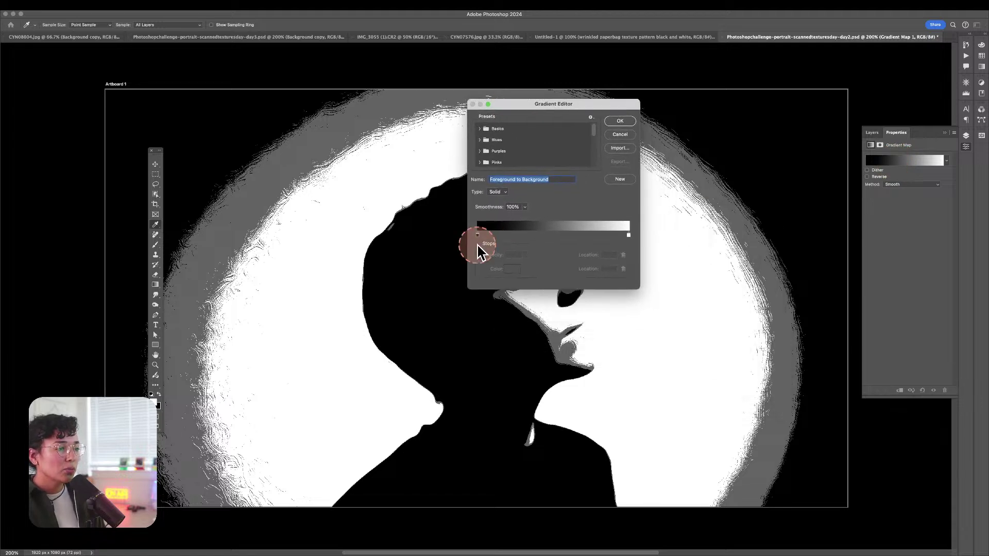
pyautogui.scroll(-5, 490, 154)
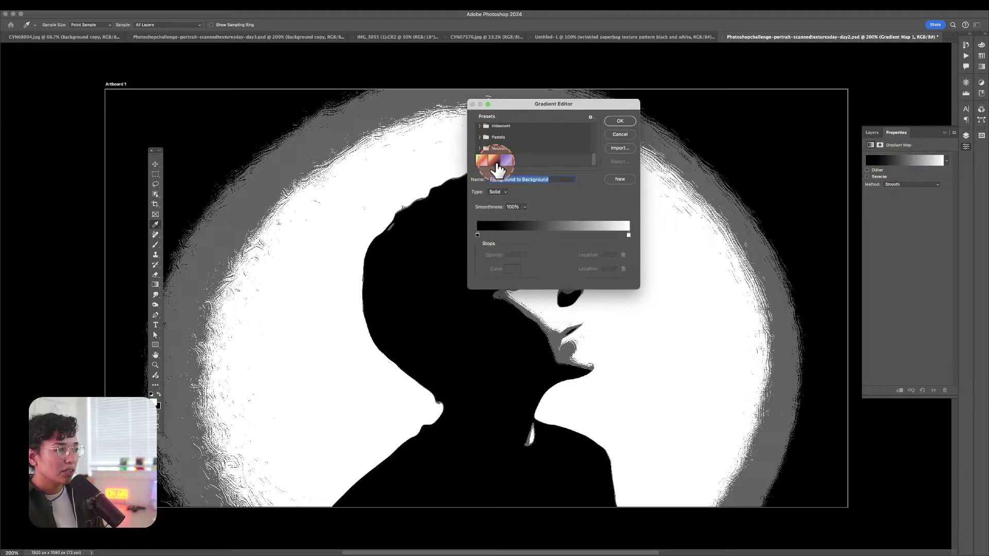
pyautogui.click(481, 161)
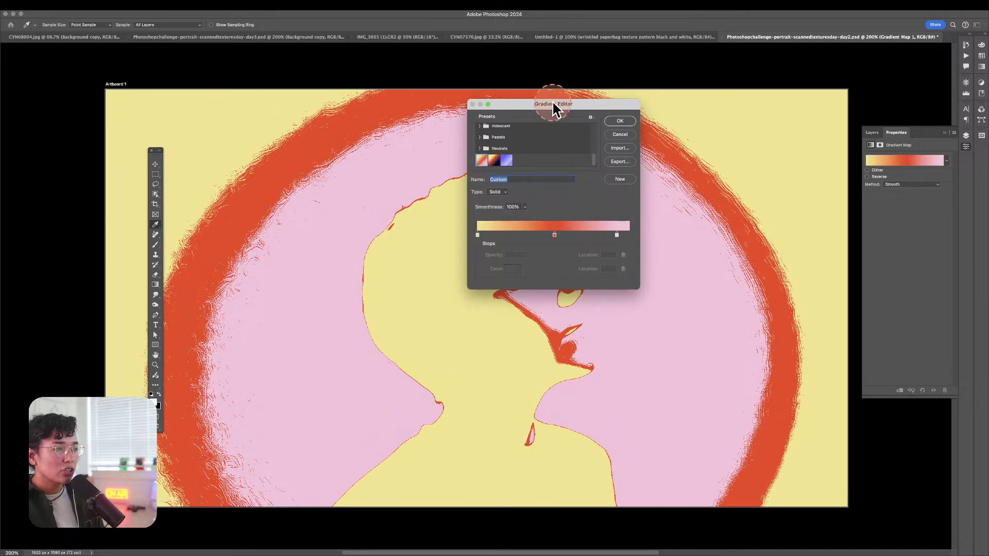
pyautogui.moveTo(552, 108); pyautogui.dragTo(741, 75)
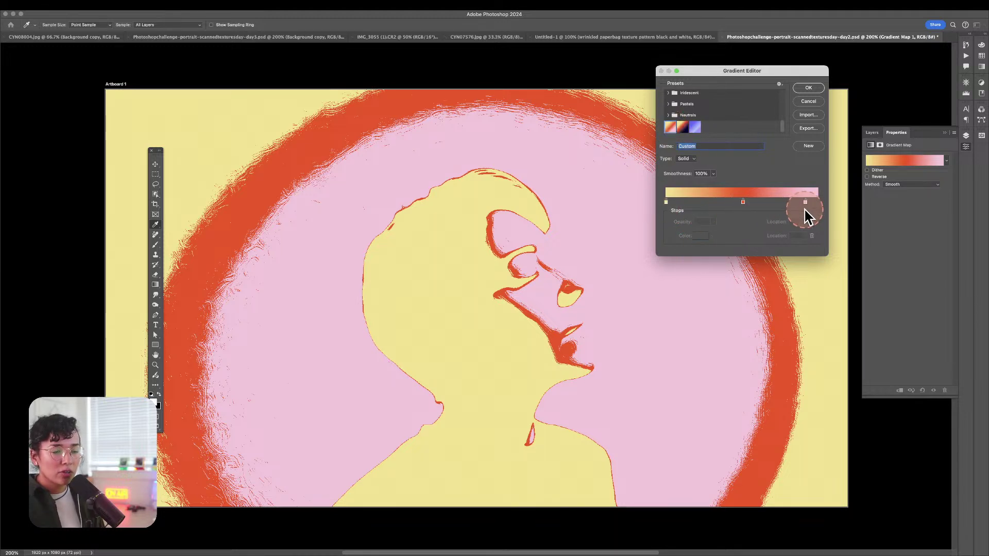
# Move the gradient's pink stop to location 100% and recolor it bright red
pyautogui.moveTo(806, 203); pyautogui.dragTo(817, 201)
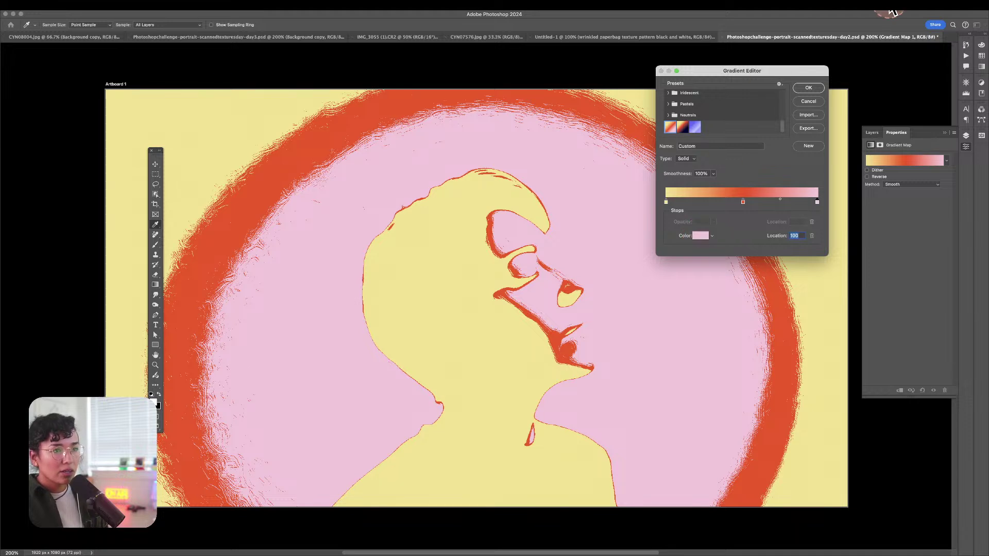
pyautogui.click(872, 9)
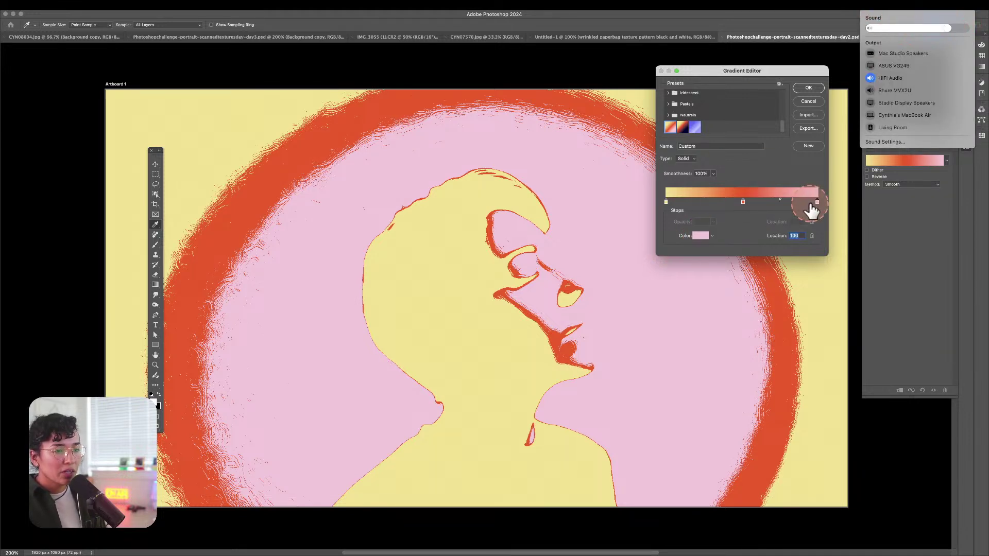
pyautogui.click(701, 237)
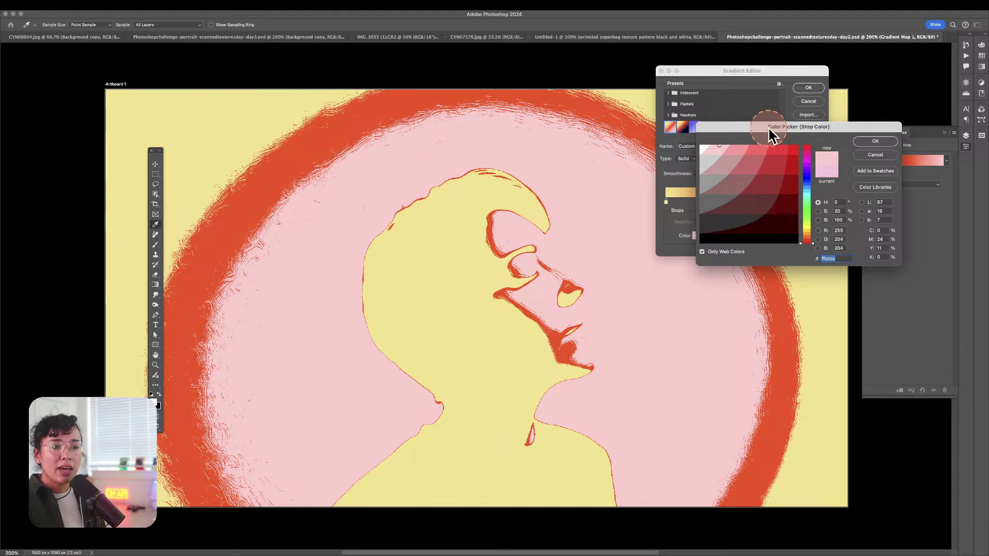
pyautogui.moveTo(769, 128); pyautogui.dragTo(496, 256)
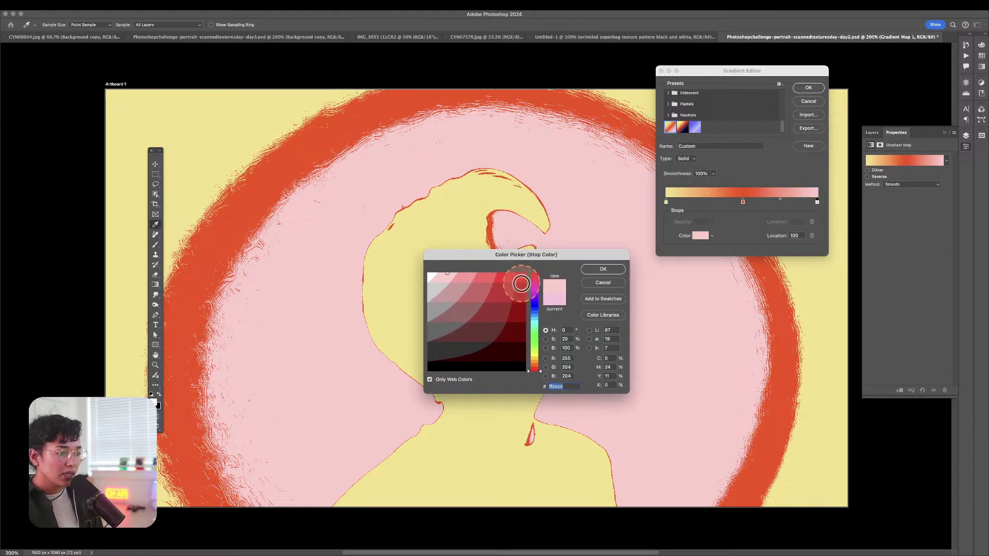
pyautogui.click(522, 276)
pyautogui.moveTo(587, 256); pyautogui.dragTo(568, 202)
pyautogui.click(582, 215)
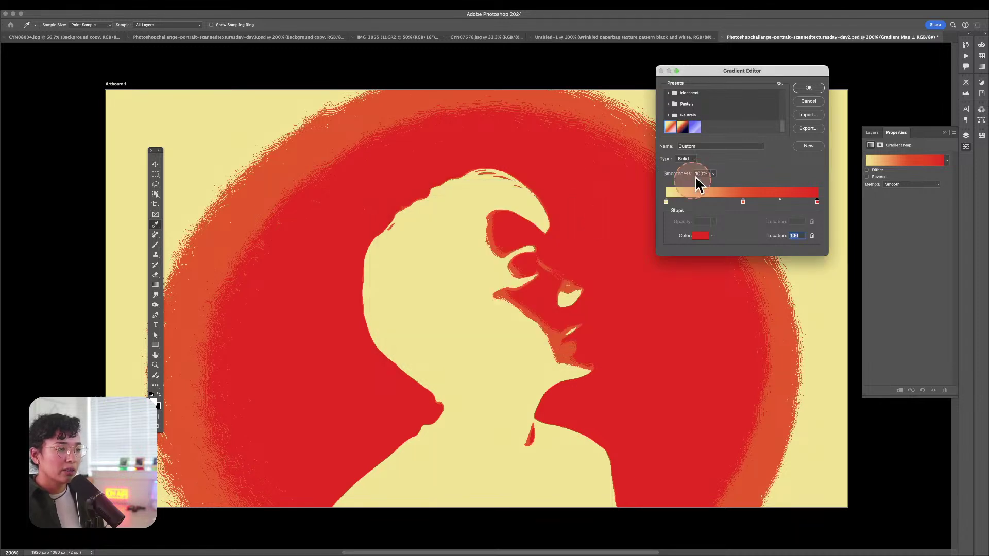
# Recolor the gradient's middle orange-red stop to blue, #0033ff
pyautogui.click(821, 204)
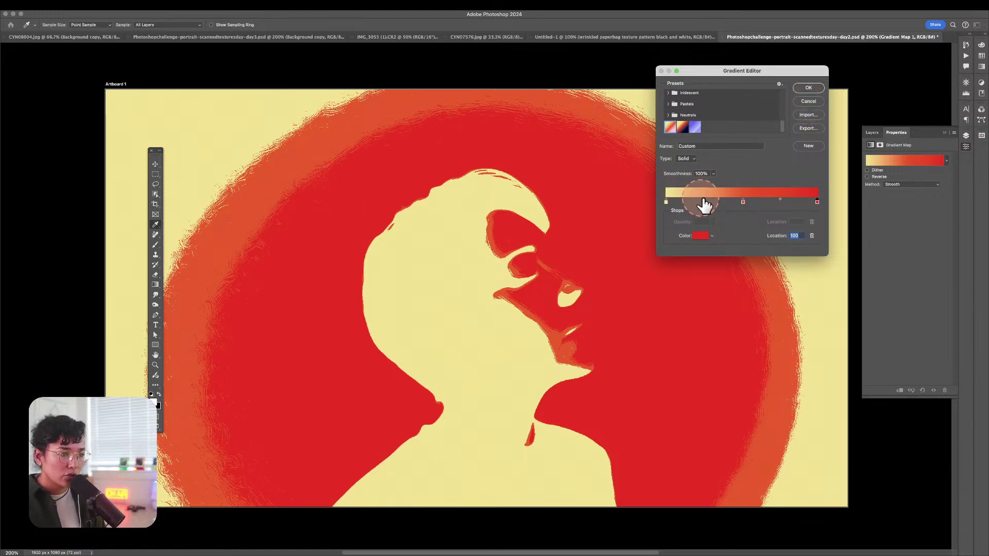
pyautogui.click(743, 202)
pyautogui.click(701, 237)
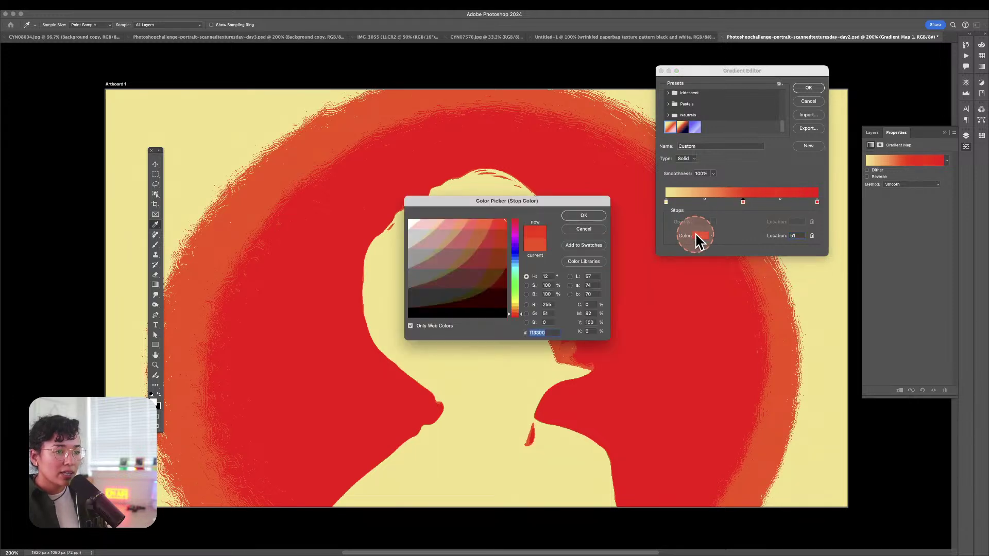
pyautogui.click(515, 254)
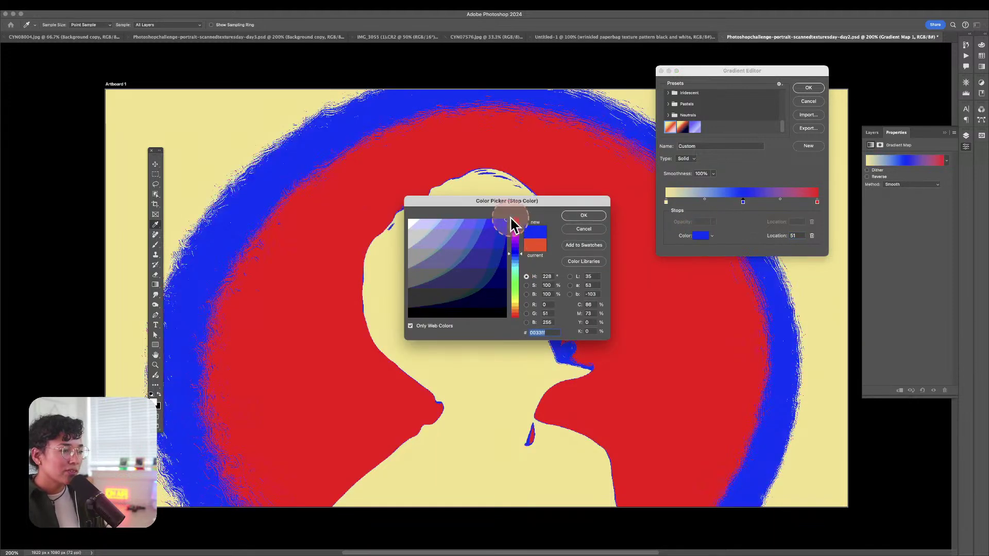
pyautogui.click(581, 216)
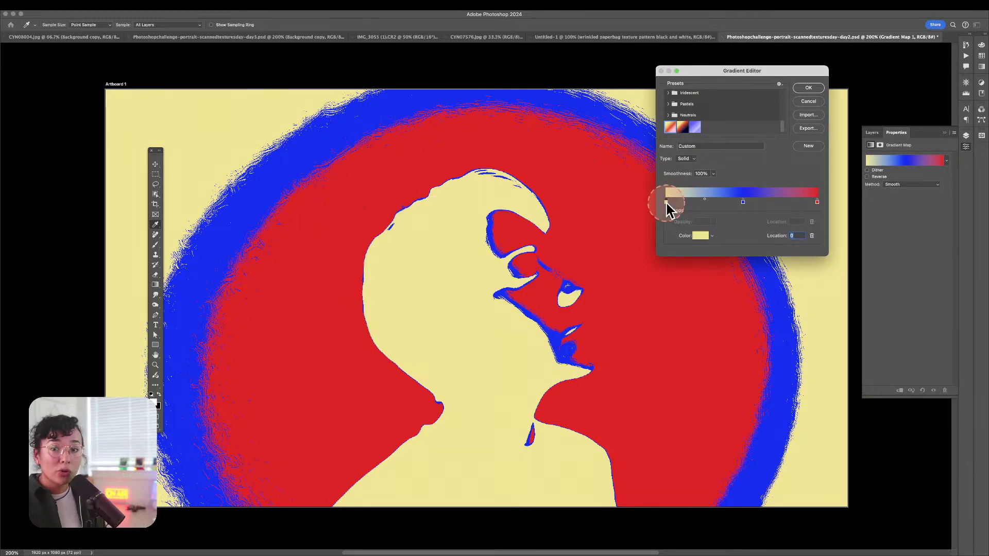
# Recolor the yellow stop at location 0 to green, #00ff00, with Only Web Colors kept enabled
pyautogui.click(701, 236)
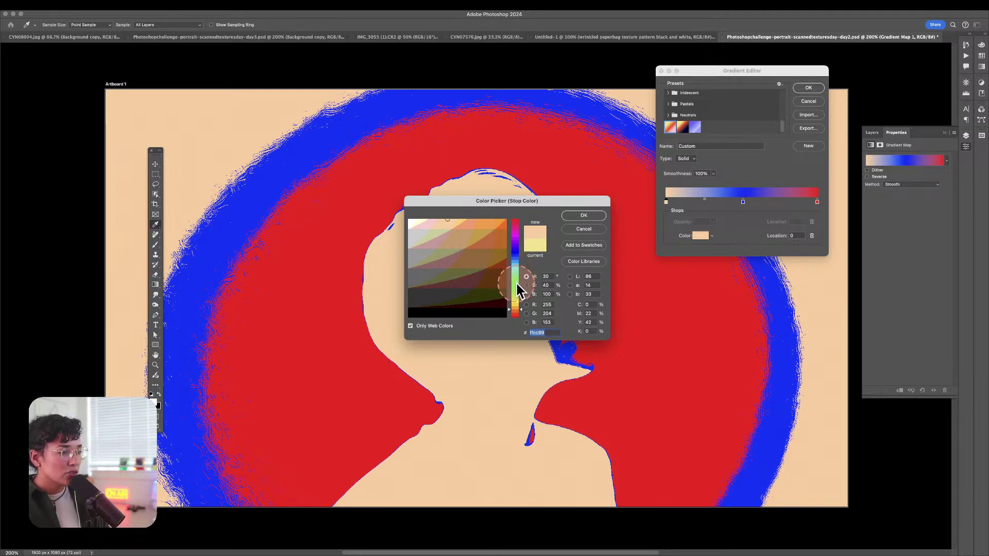
pyautogui.click(517, 284)
pyautogui.moveTo(502, 221); pyautogui.dragTo(524, 210)
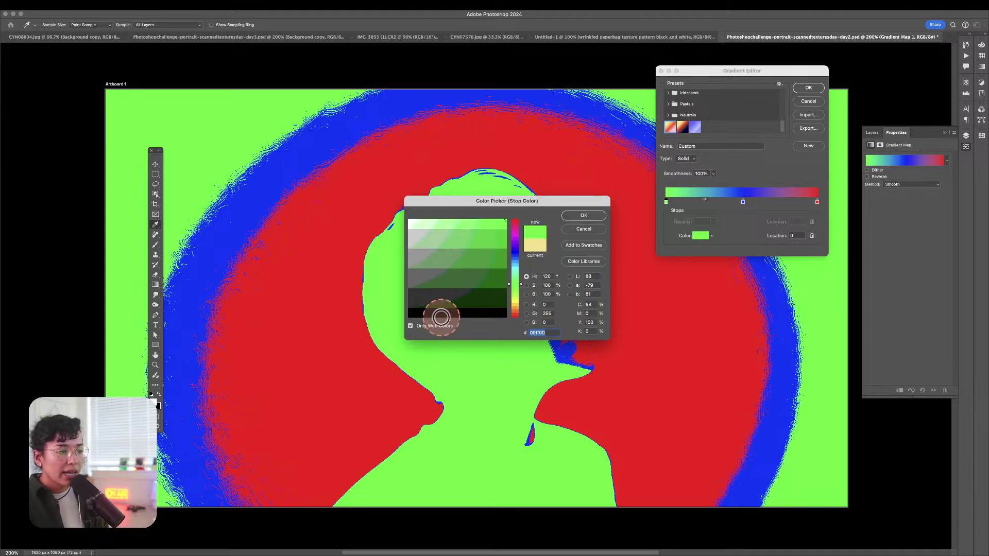
pyautogui.click(412, 325)
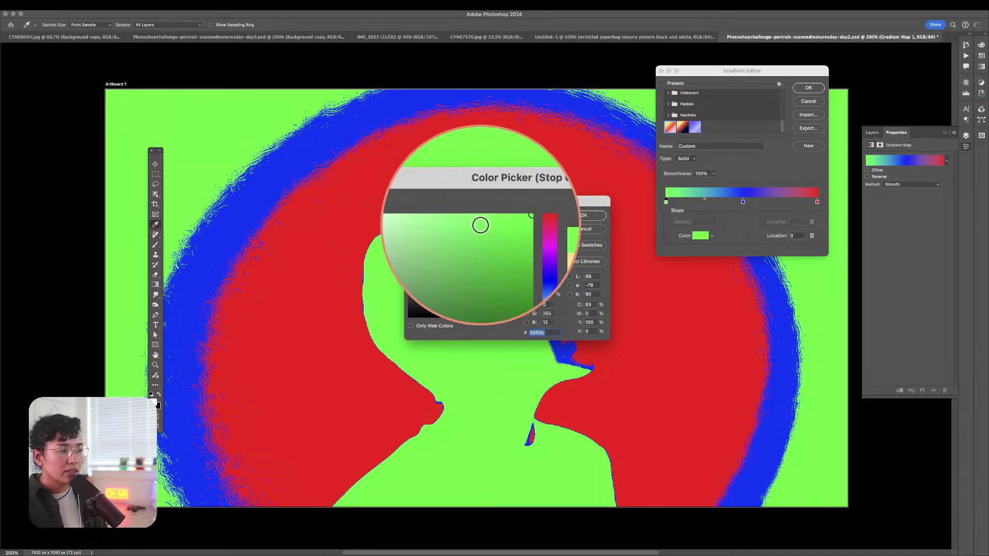
pyautogui.click(410, 326)
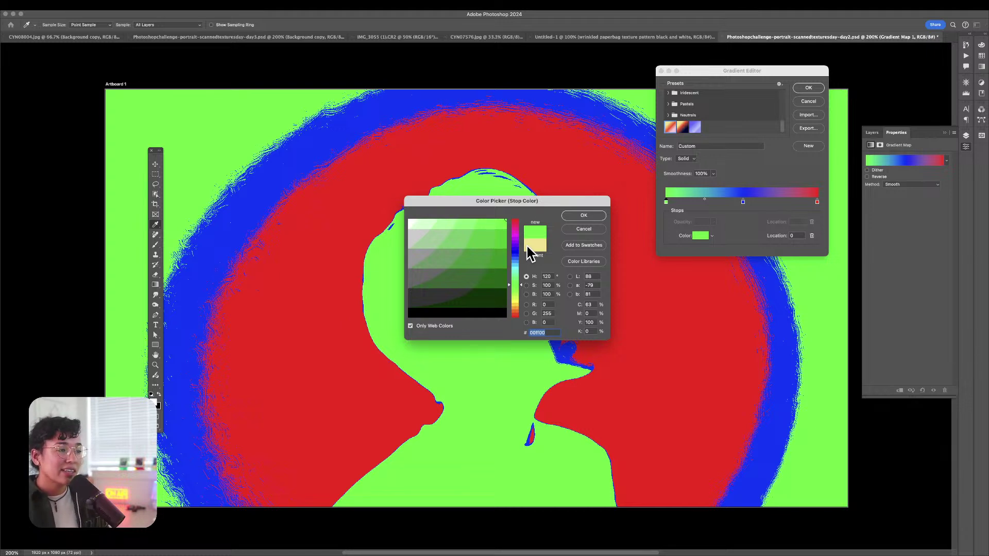
pyautogui.moveTo(580, 200); pyautogui.dragTo(648, 215)
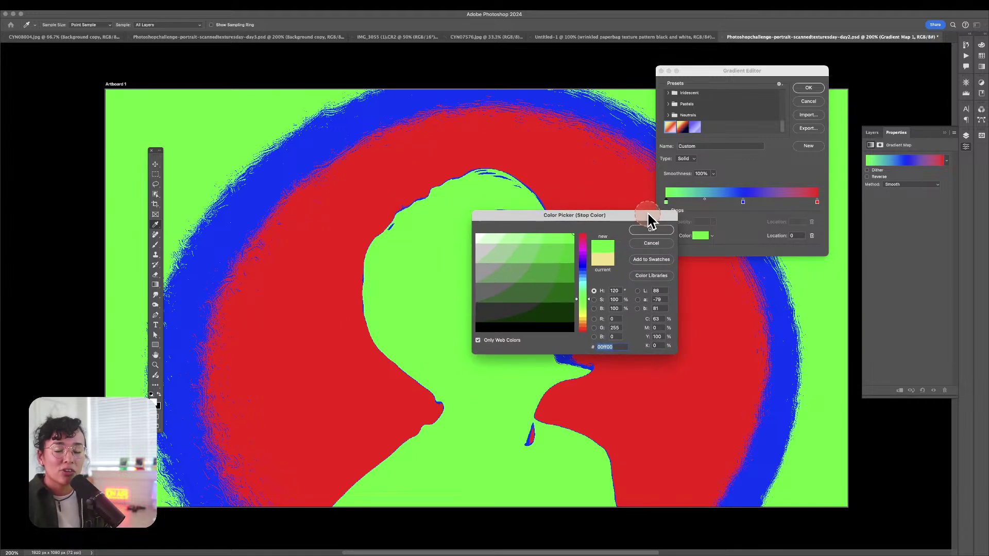
pyautogui.moveTo(647, 214); pyautogui.dragTo(610, 163)
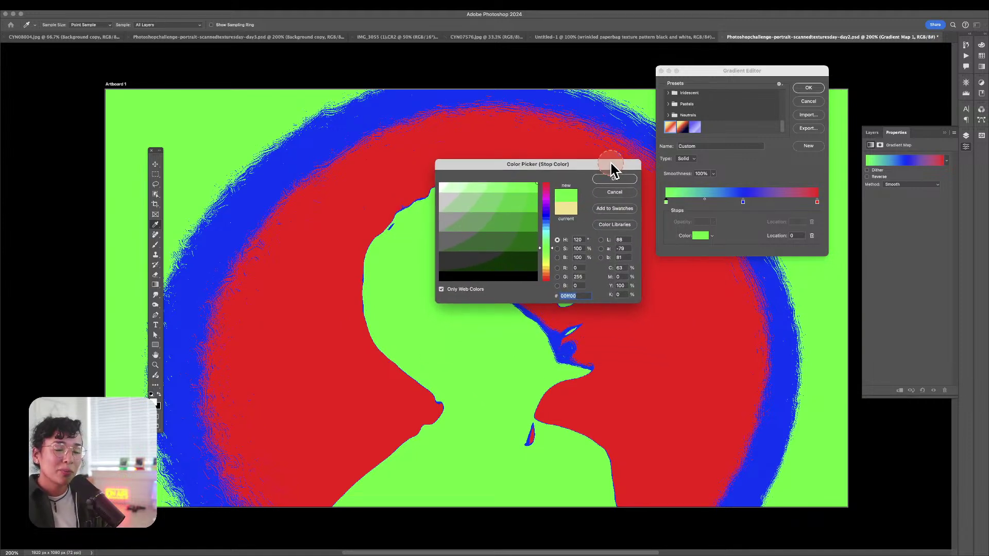
pyautogui.click(615, 180)
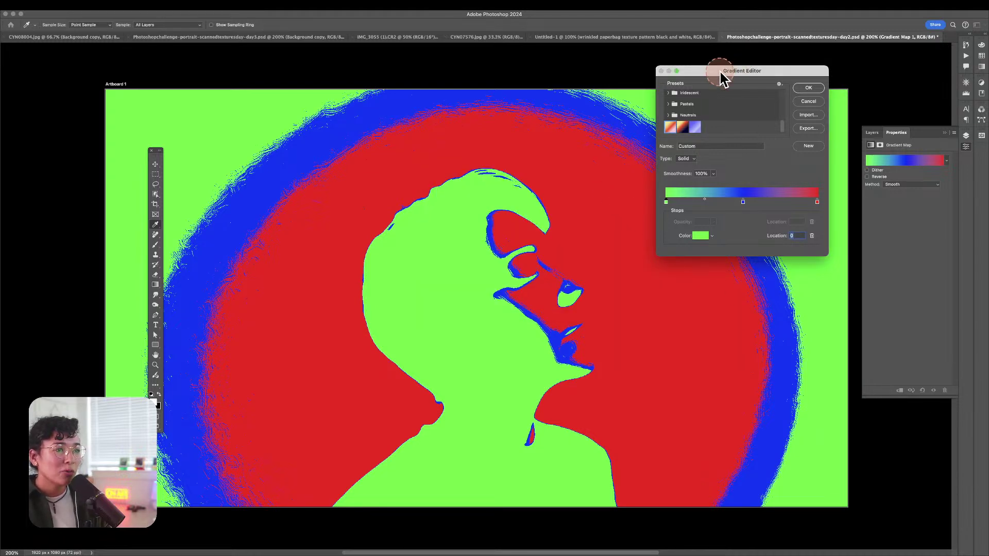
# Rearrange the color stops so the gradient runs from red through green to blue, and accept the edited gradient
pyautogui.moveTo(721, 73); pyautogui.dragTo(701, 179)
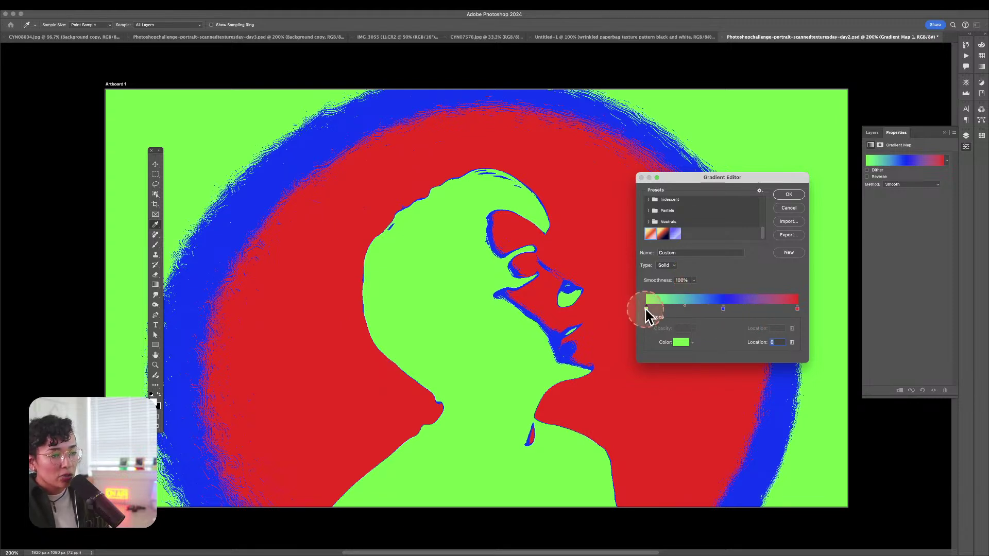
pyautogui.moveTo(646, 309)
pyautogui.mouseDown()
pyautogui.moveTo(749, 315)
pyautogui.moveTo(740, 300)
pyautogui.moveTo(742, 317)
pyautogui.moveTo(646, 309)
pyautogui.mouseUp()
pyautogui.moveTo(723, 309); pyautogui.dragTo(806, 308)
pyautogui.moveTo(742, 309); pyautogui.dragTo(722, 309)
pyautogui.click(788, 195)
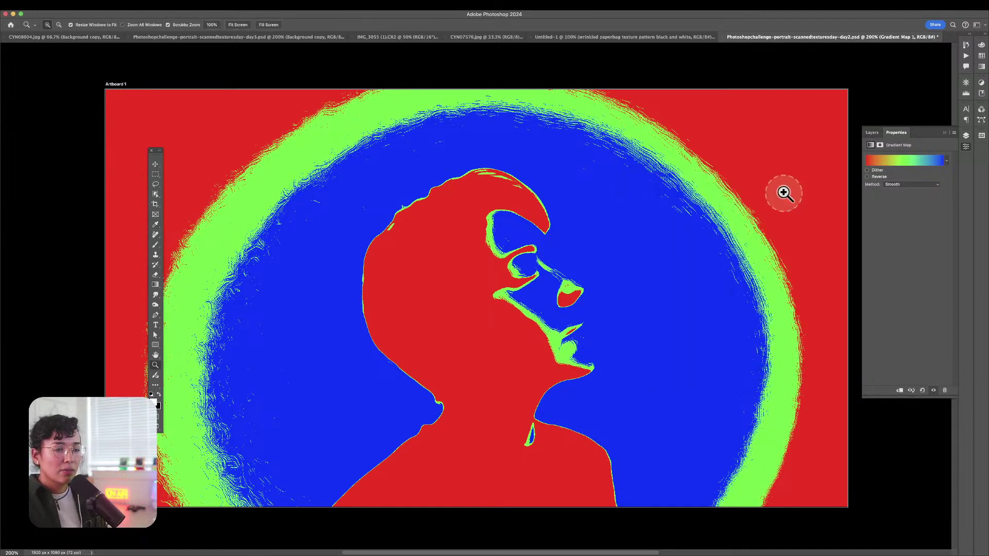
pyautogui.click(875, 7)
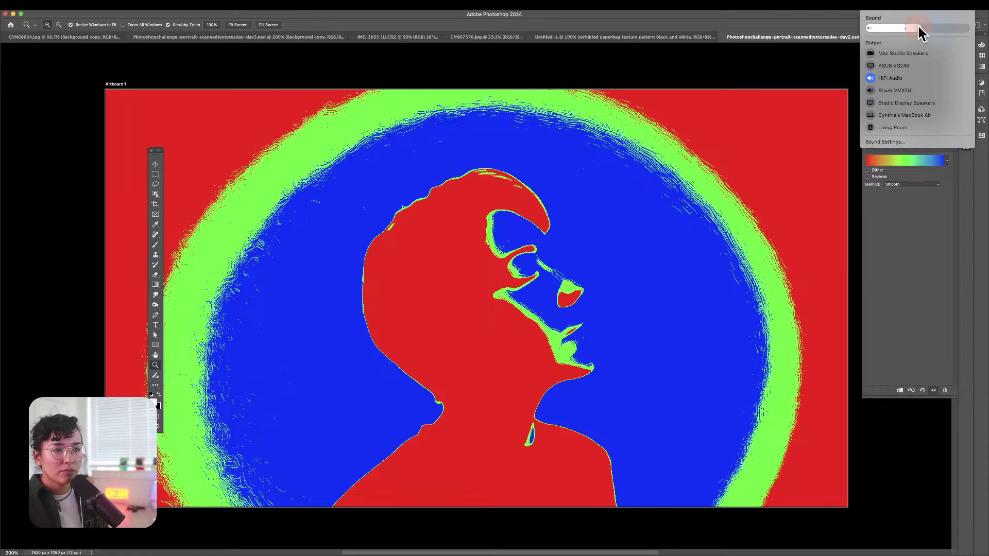
pyautogui.click(903, 297)
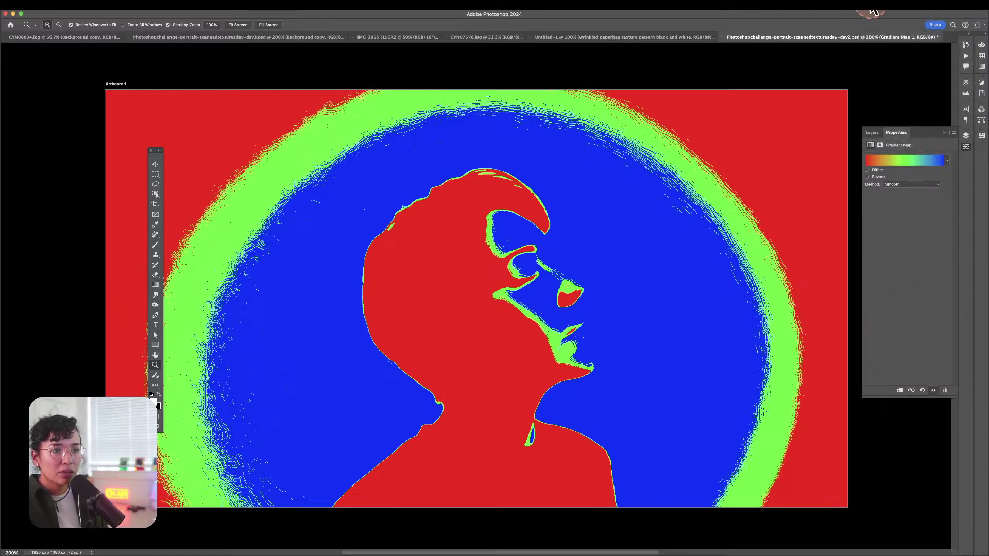
pyautogui.click(865, 8)
pyautogui.moveTo(918, 28); pyautogui.dragTo(934, 27)
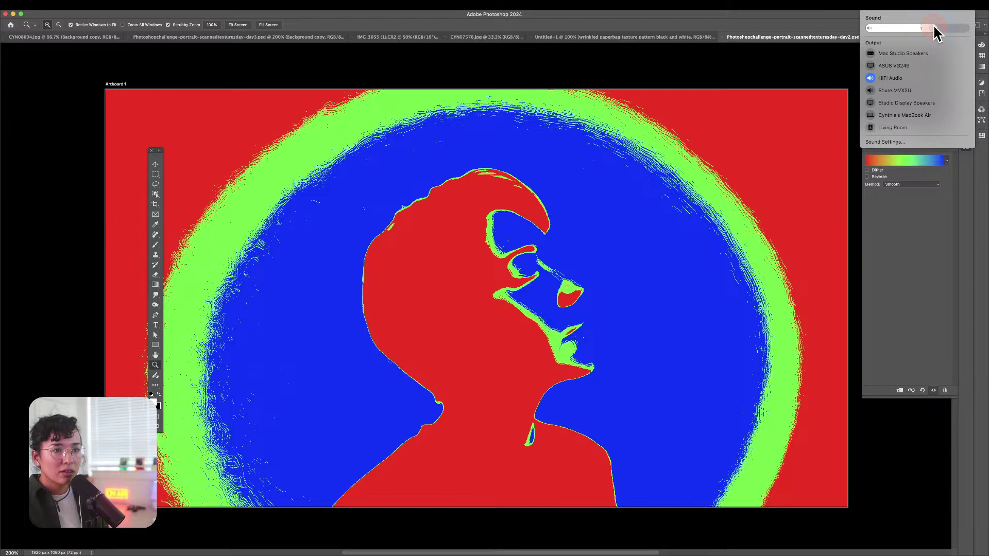
pyautogui.click(915, 259)
# Toggle the Gradient Map, Posterize and CYN08004 portrait layers off and on to compare each layer's contribution to the image
pyautogui.click(872, 133)
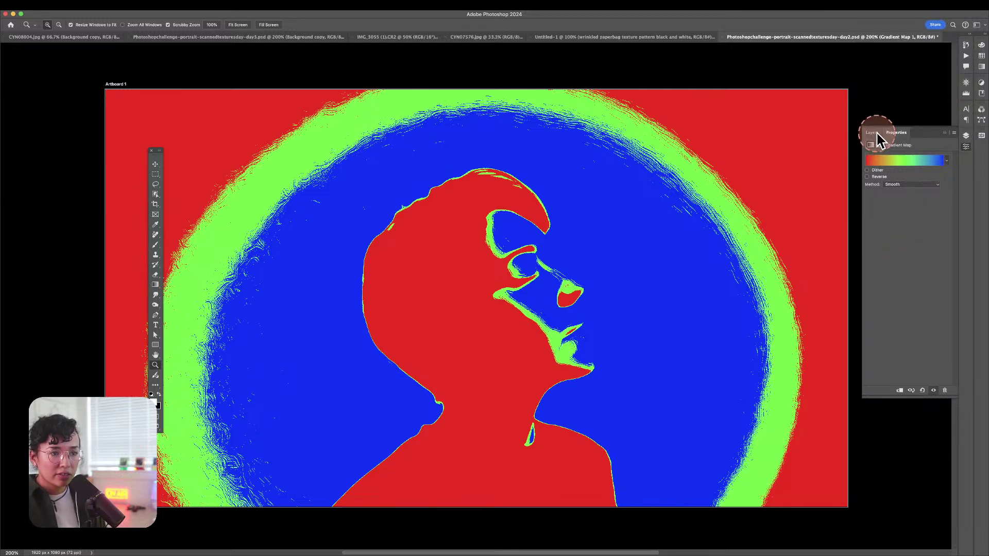
pyautogui.click(869, 199)
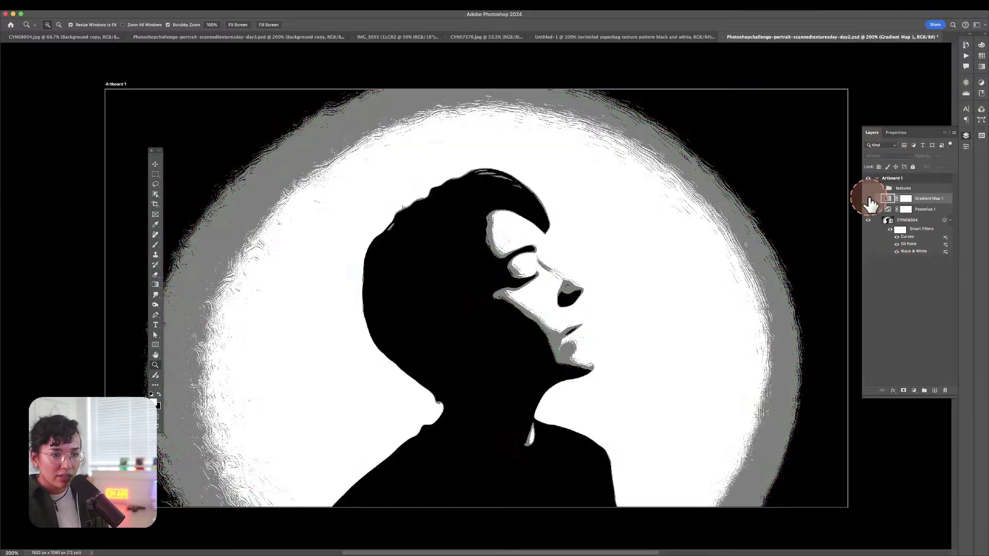
pyautogui.click(869, 199)
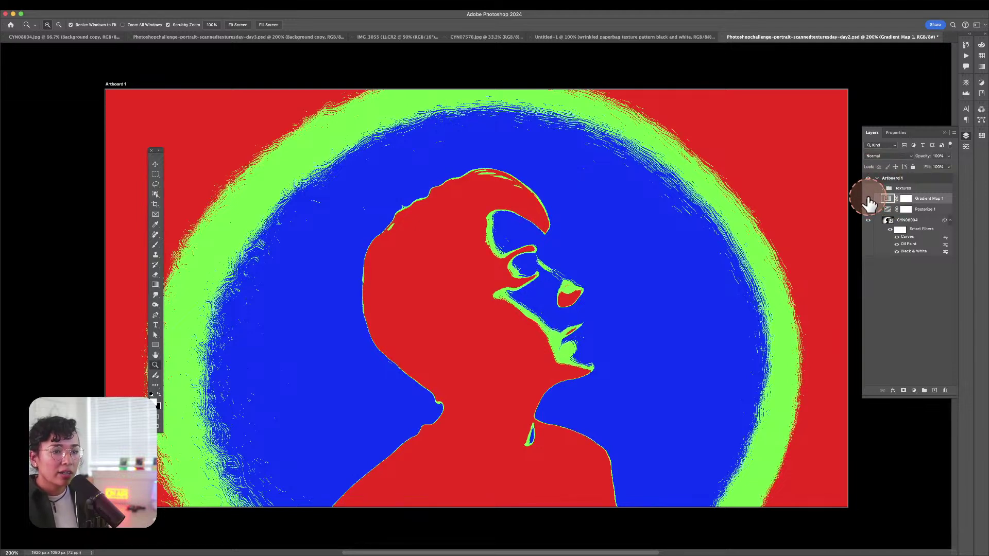
pyautogui.click(869, 199)
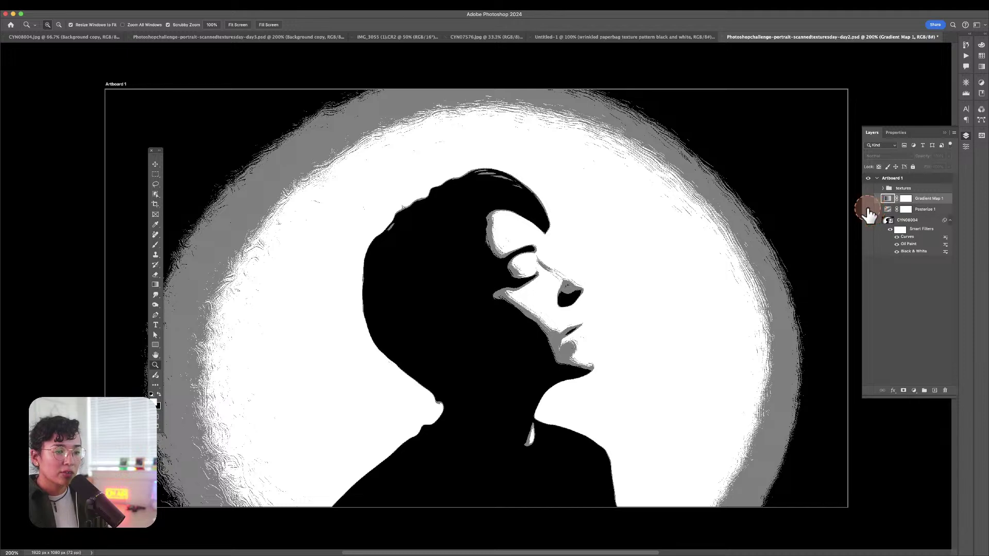
pyautogui.click(868, 210)
pyautogui.click(868, 221)
pyautogui.click(868, 221)
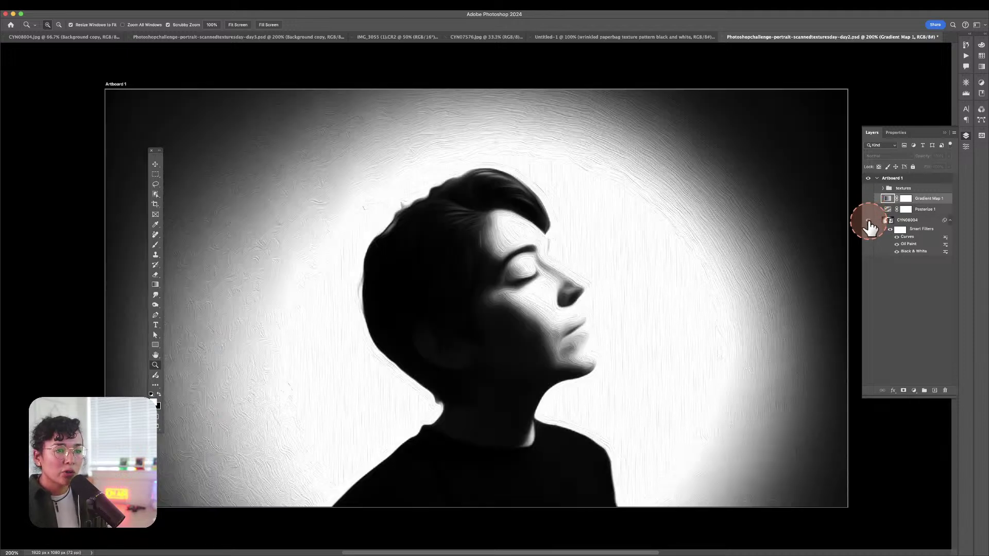
pyautogui.click(869, 209)
pyautogui.click(868, 201)
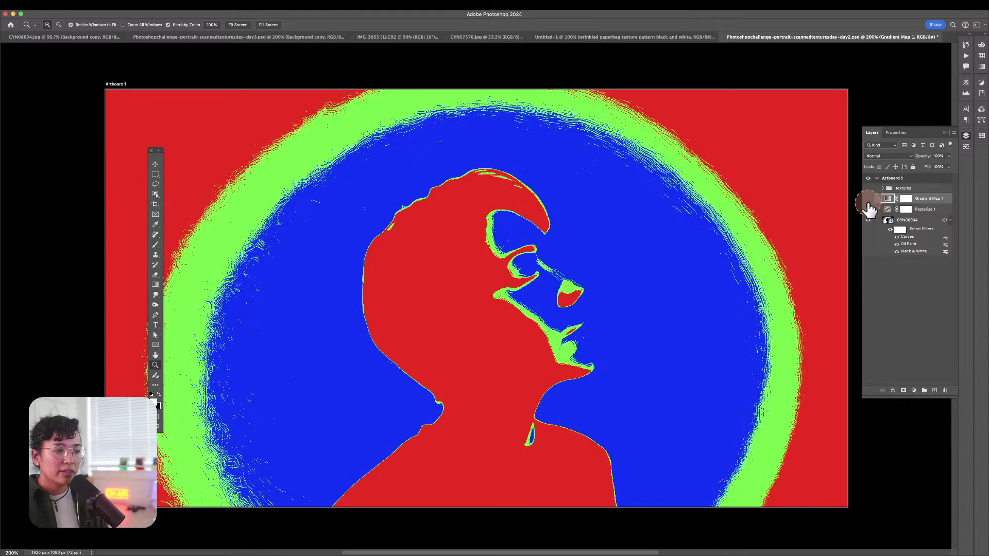
pyautogui.click(868, 201)
pyautogui.click(868, 210)
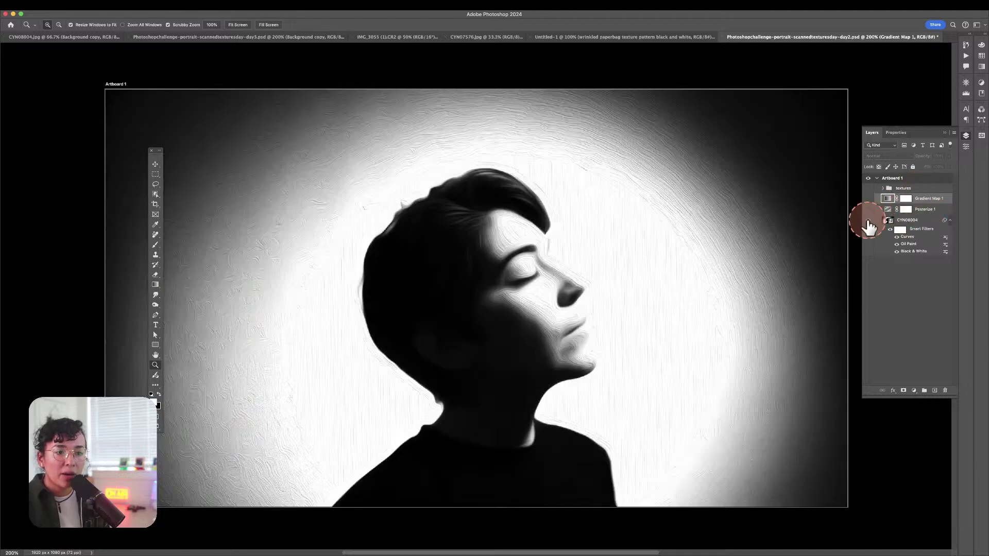
pyautogui.click(869, 221)
pyautogui.click(869, 221)
# Show the textures group, expand it and select the black-and-white cynlagos-texture1 copy layer
pyautogui.click(868, 188)
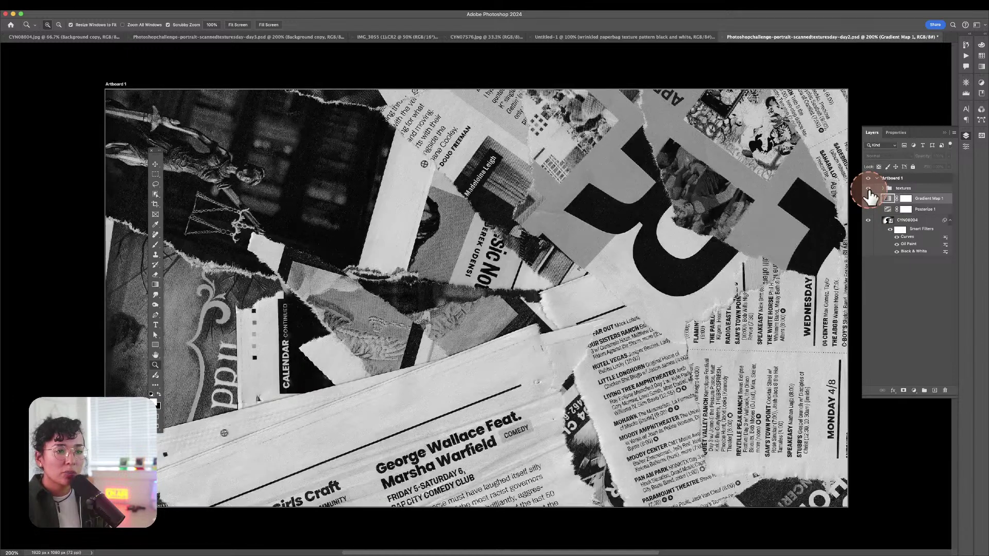
pyautogui.click(883, 188)
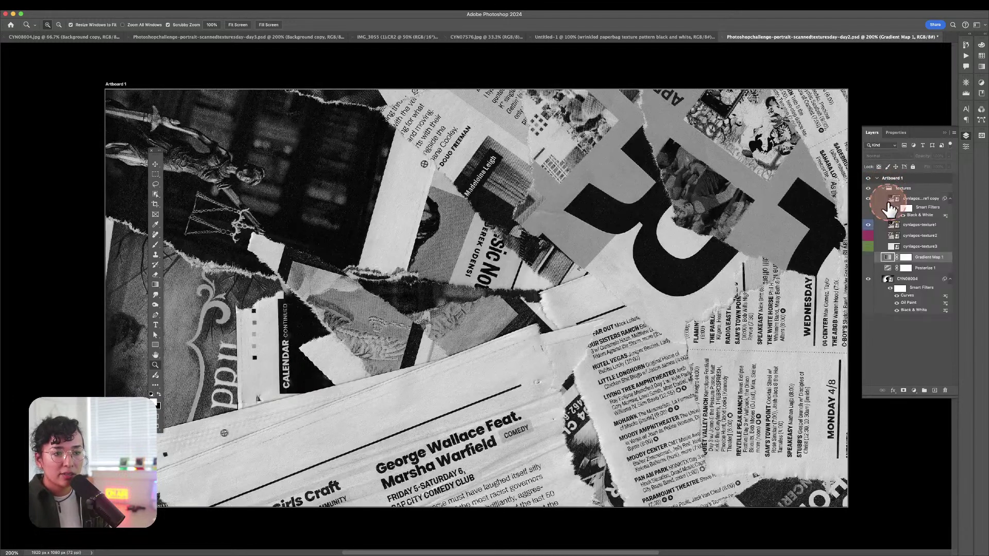
pyautogui.click(926, 201)
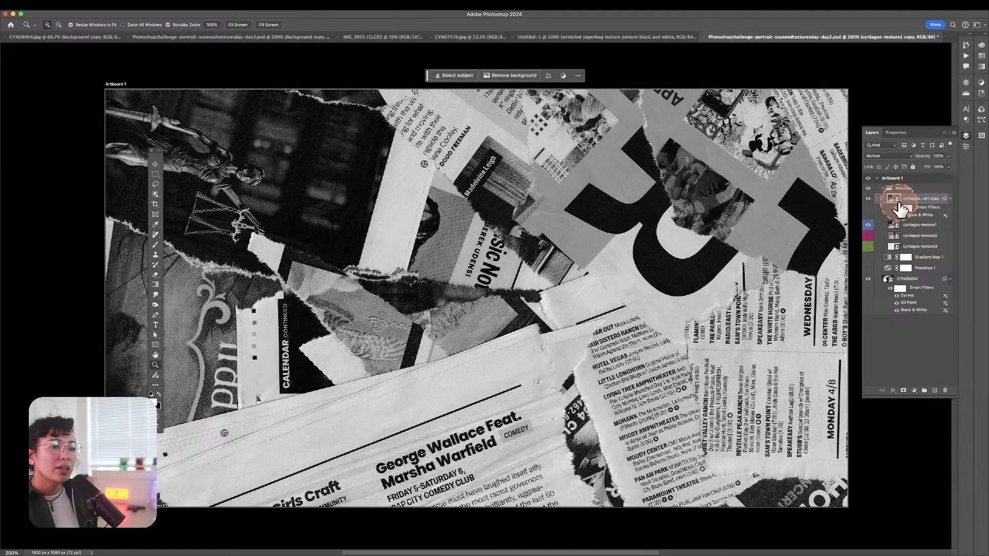
# Preview blend modes on the cynlagos-texture1 copy layer without applying one, and compare the image with that layer hidden and shown
pyautogui.click(878, 156)
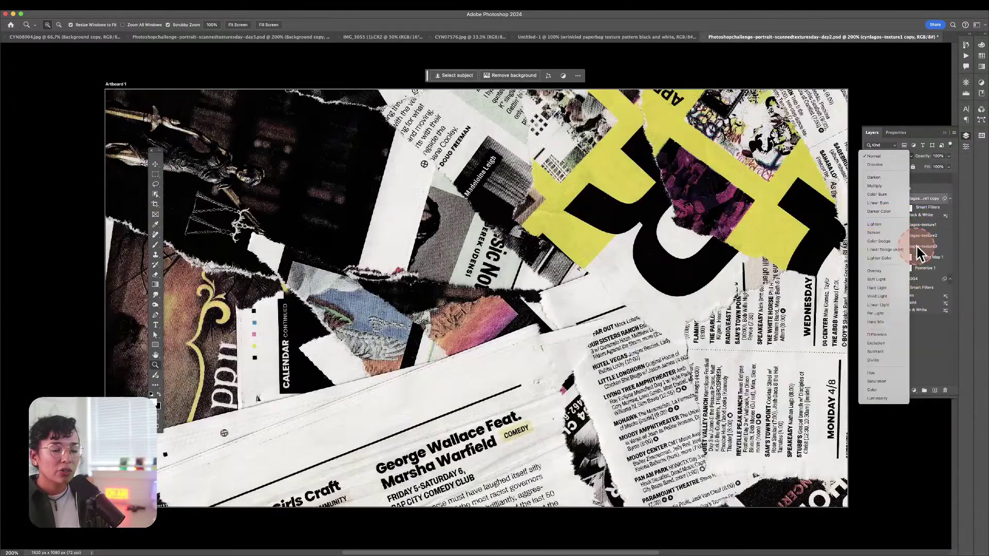
pyautogui.click(945, 212)
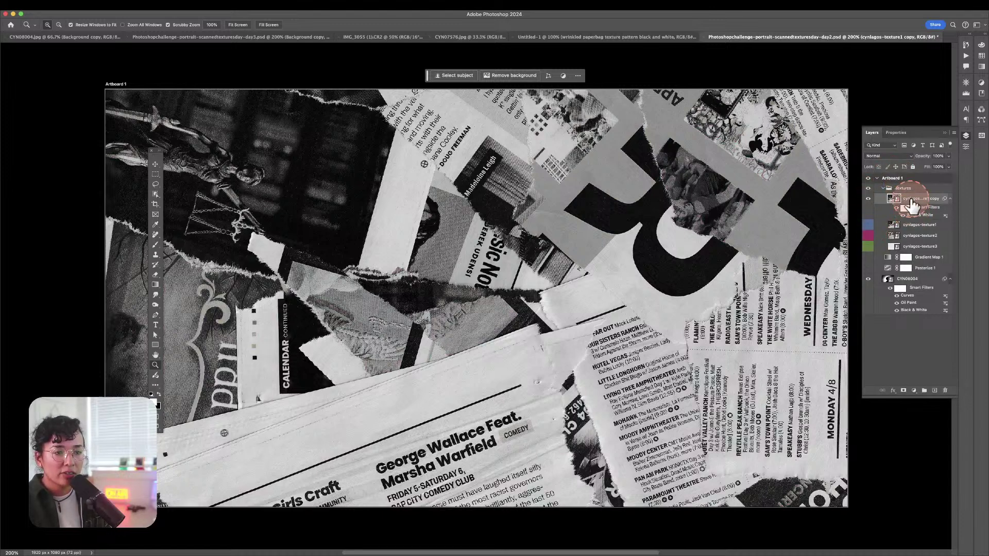
pyautogui.click(889, 156)
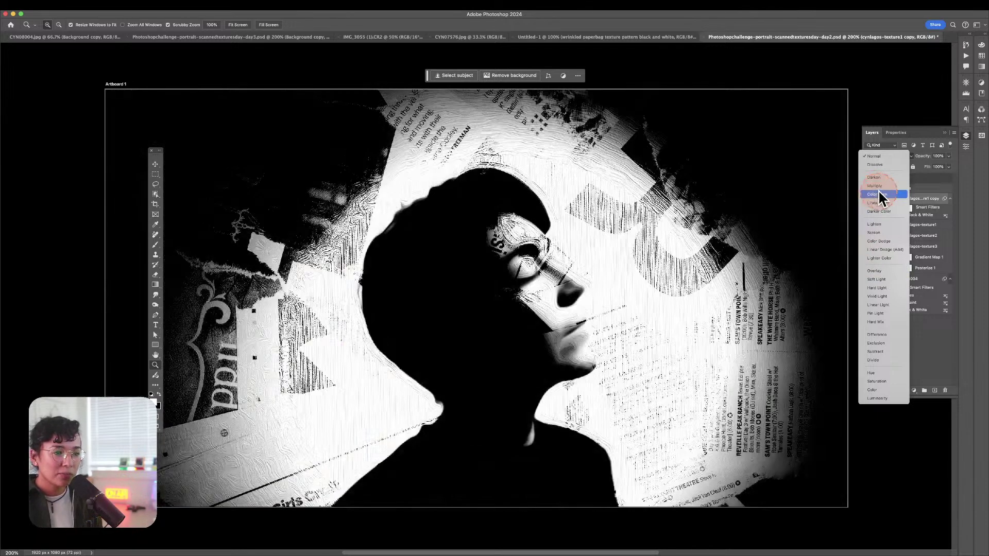
pyautogui.click(939, 260)
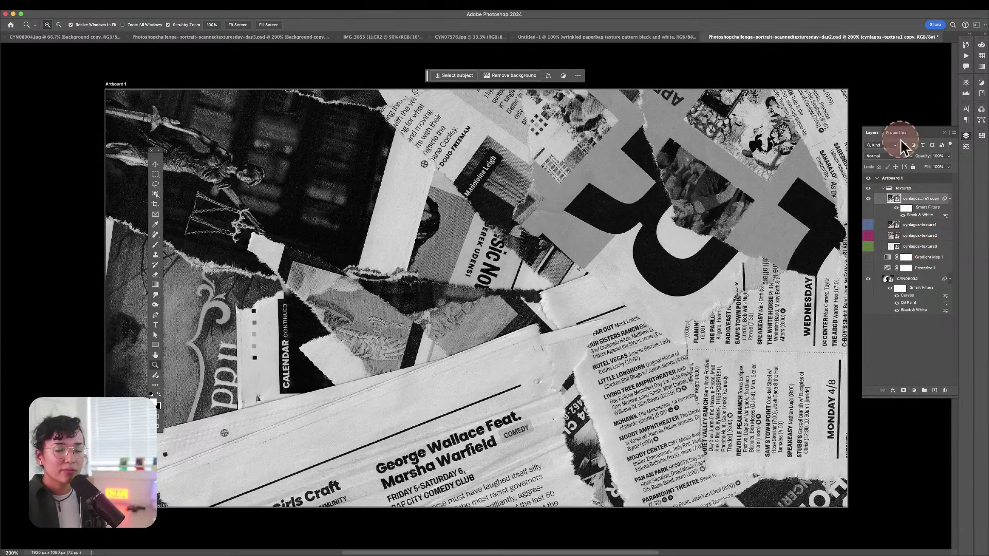
pyautogui.click(869, 200)
pyautogui.click(868, 200)
pyautogui.click(869, 201)
pyautogui.click(870, 202)
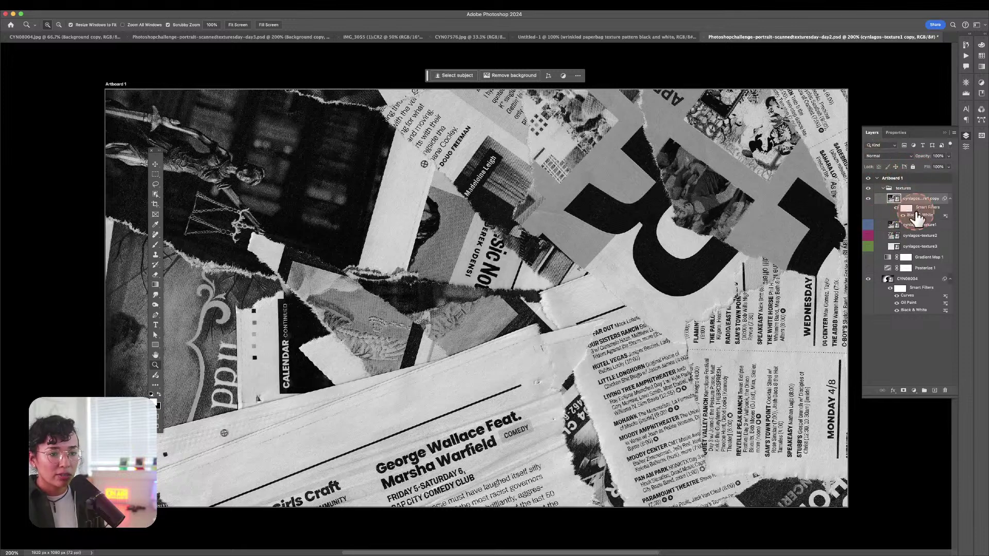
# Collapse the textures group, turn the Posterize and Gradient Map layers back on, and compare the artwork with and without the textures
pyautogui.click(885, 188)
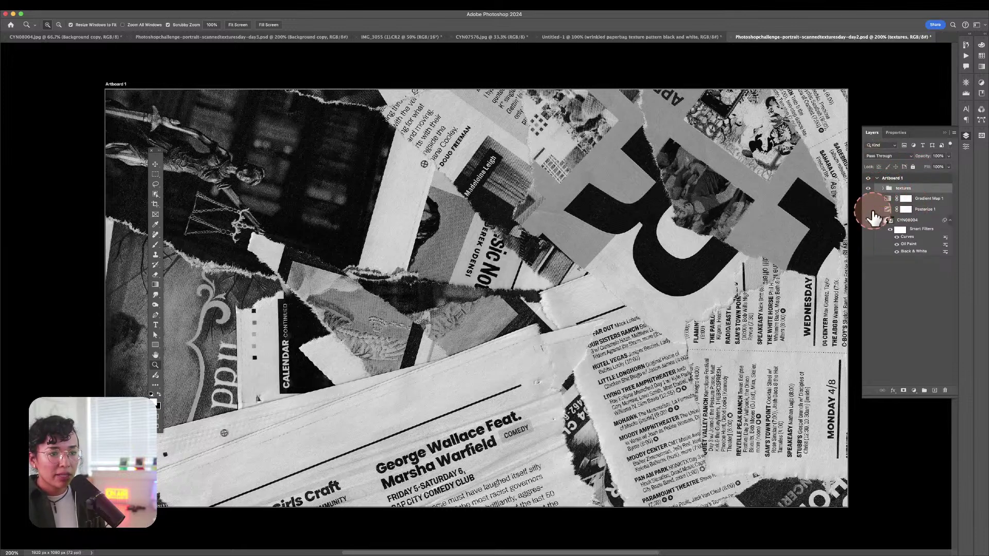
pyautogui.click(869, 209)
pyautogui.click(868, 198)
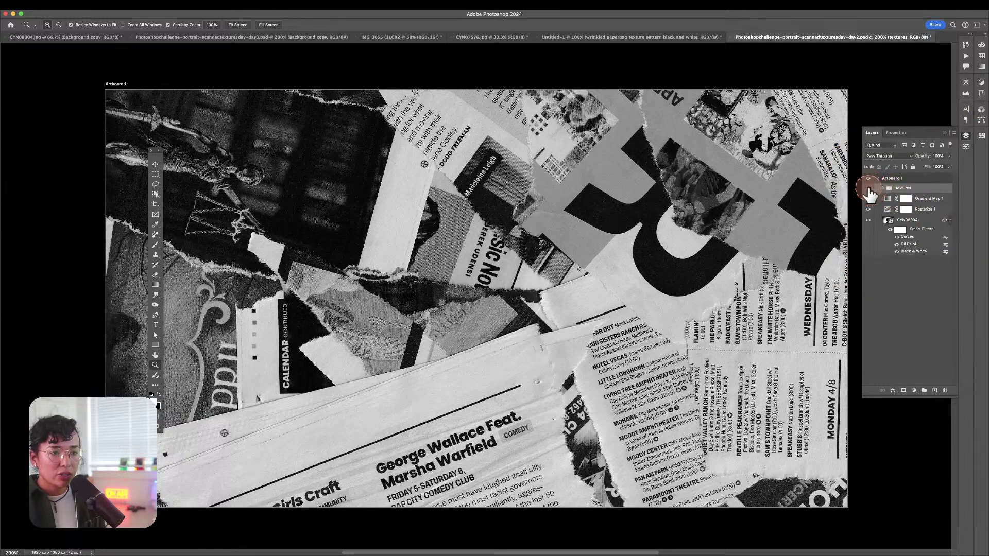
pyautogui.click(868, 188)
pyautogui.click(869, 188)
pyautogui.click(869, 188)
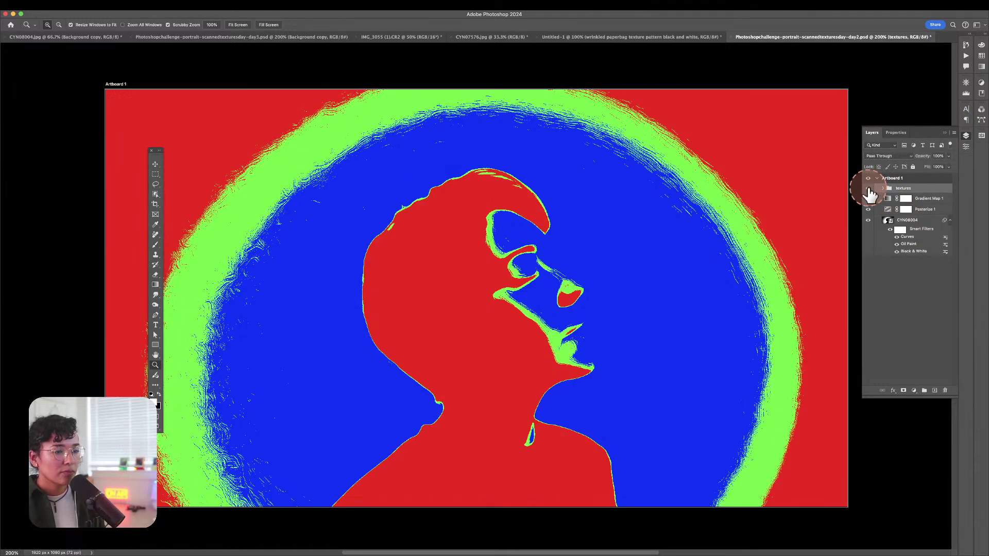
pyautogui.click(869, 189)
# Open the blending options of the cynlagos-texture1 copy layer in the textures group and set Blend If to Red
pyautogui.click(883, 188)
pyautogui.click(921, 200)
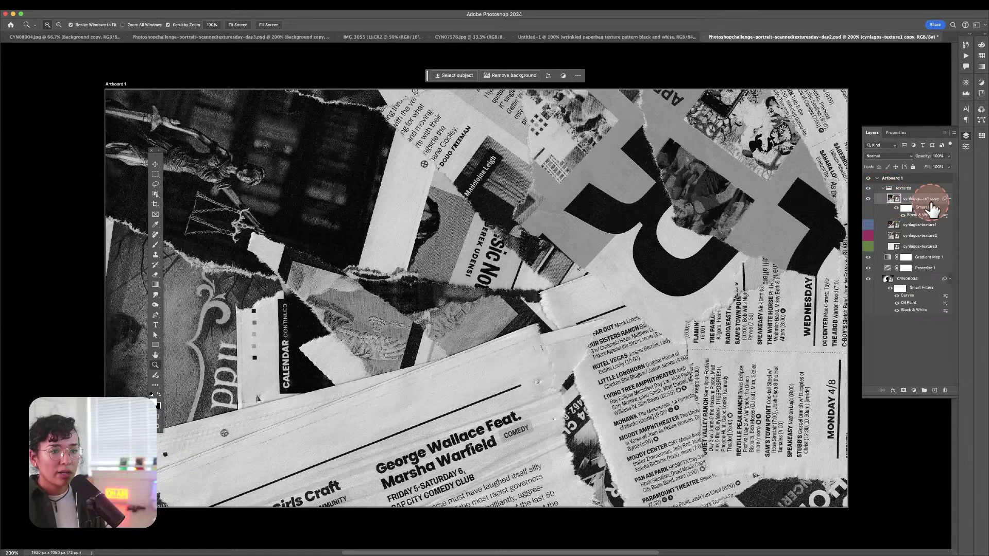
pyautogui.doubleClick(887, 202)
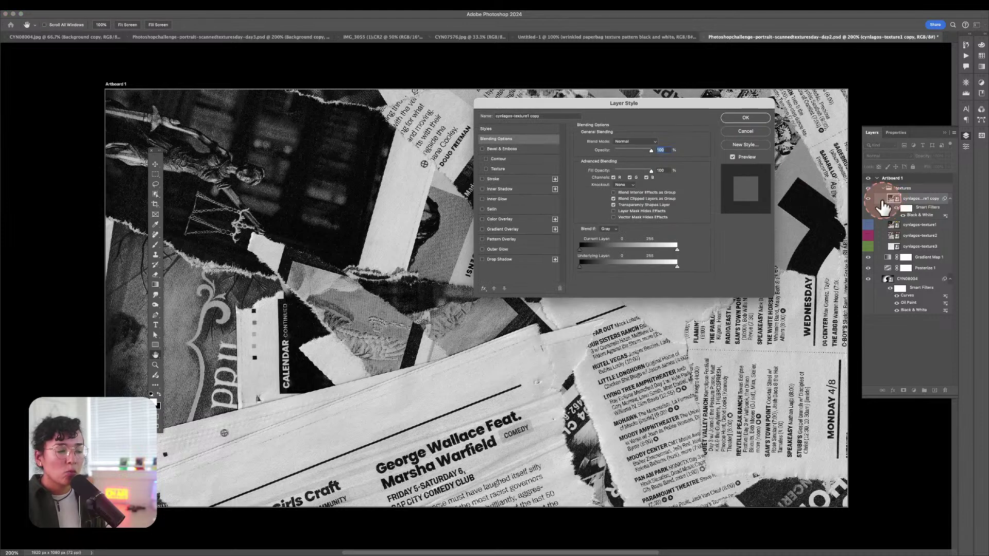
pyautogui.moveTo(572, 120); pyautogui.dragTo(437, 160)
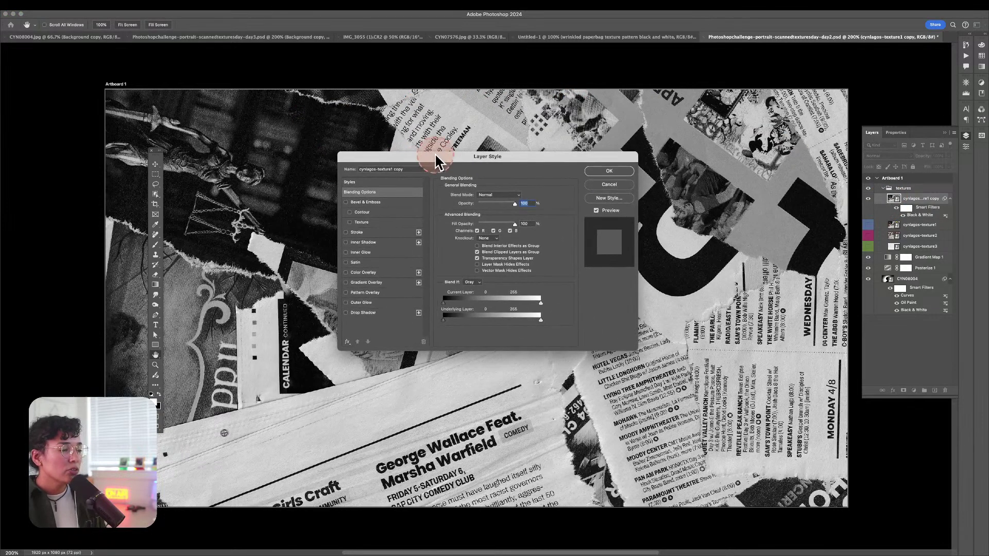
pyautogui.click(472, 282)
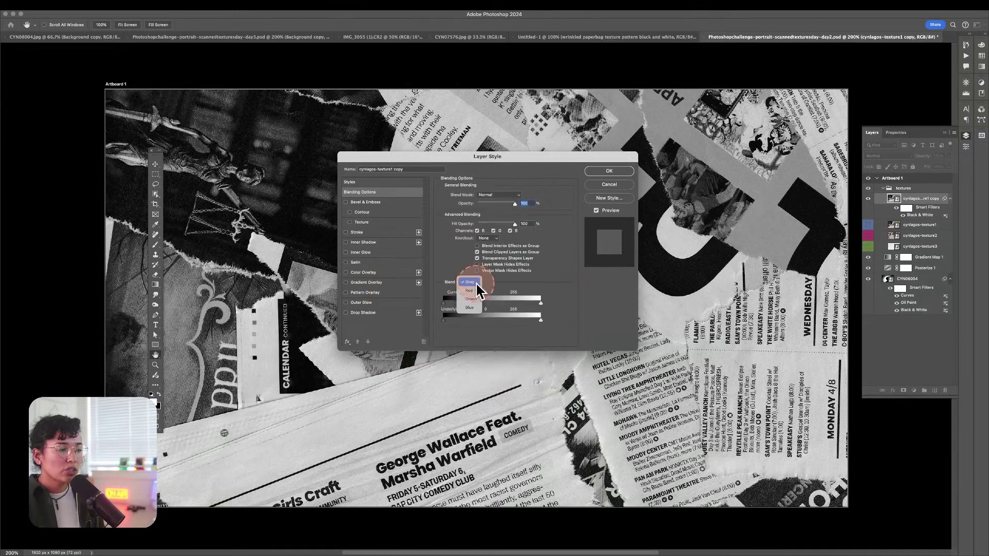
pyautogui.click(478, 292)
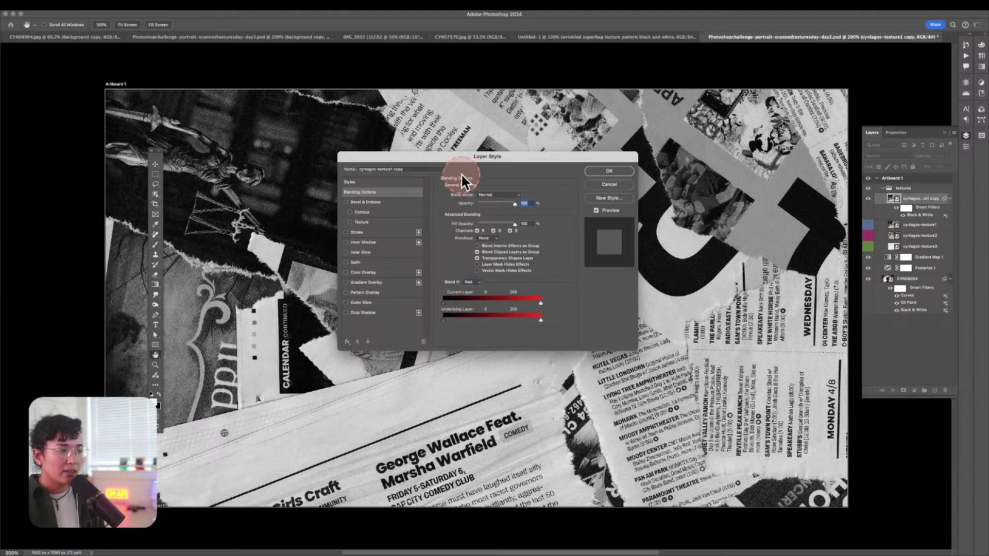
# Raise the Underlying Layer's black slider to about 199 so the texture fills only the red areas, and accept the layer style
pyautogui.moveTo(461, 155); pyautogui.dragTo(671, 55)
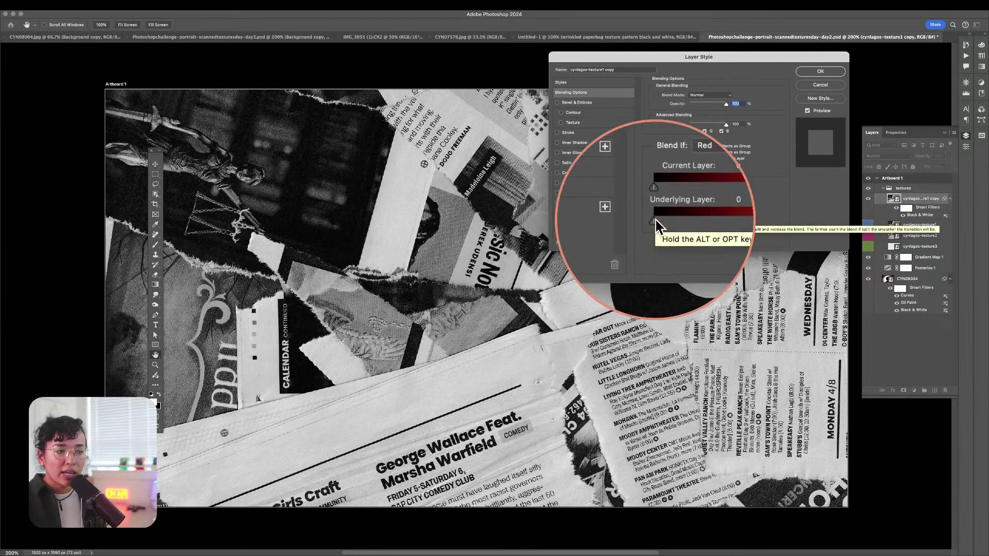
pyautogui.moveTo(656, 220); pyautogui.dragTo(731, 222)
pyautogui.moveTo(647, 58); pyautogui.dragTo(688, 131)
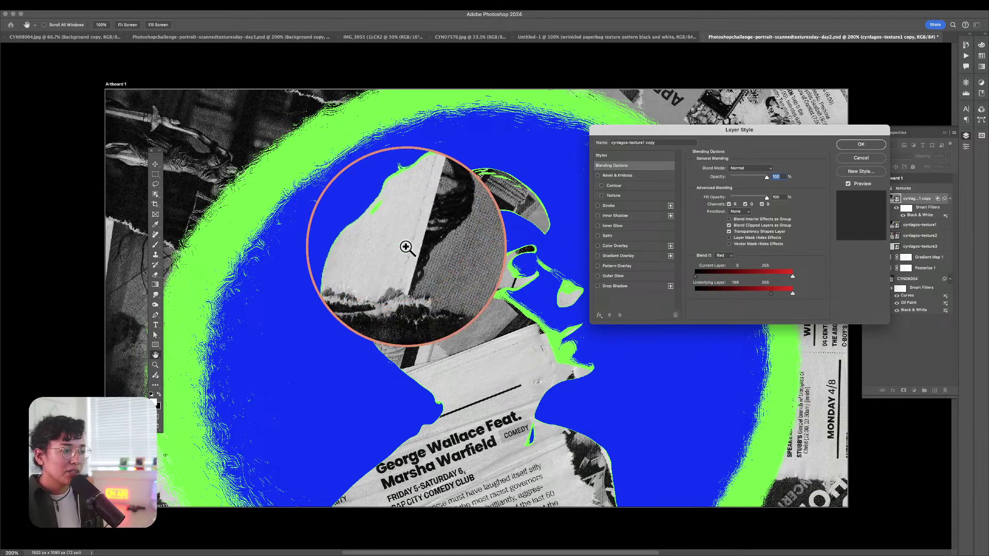
pyautogui.click(871, 145)
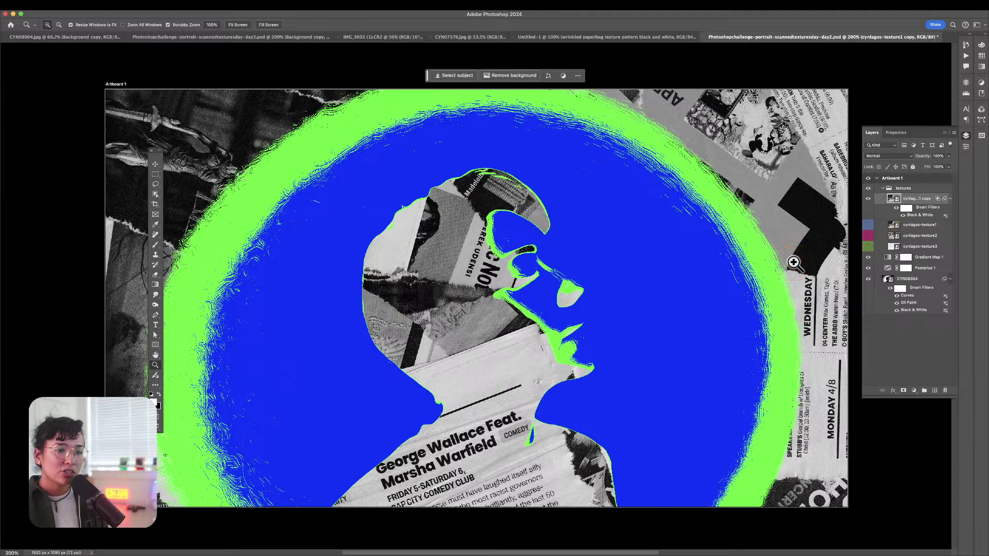
# Show the cynlagos-texture1 layer, keep its blend mode Normal, and set Blend If to Green in its blending options
pyautogui.click(869, 225)
pyautogui.click(909, 227)
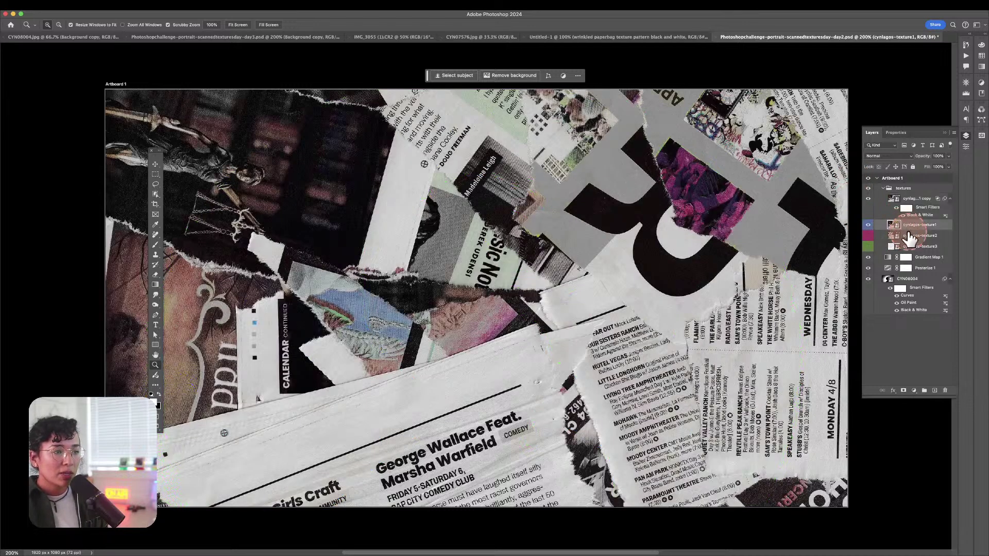
pyautogui.click(886, 156)
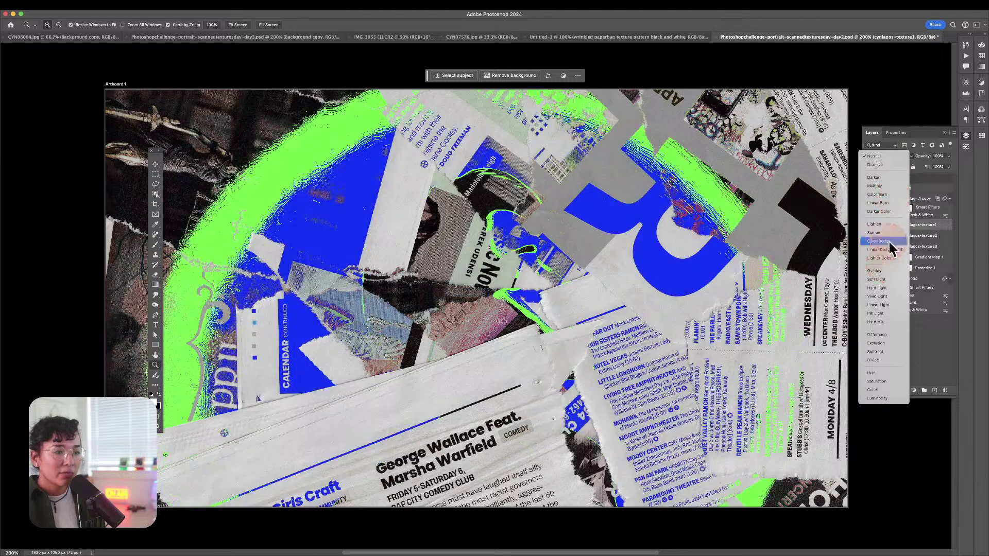
pyautogui.click(958, 233)
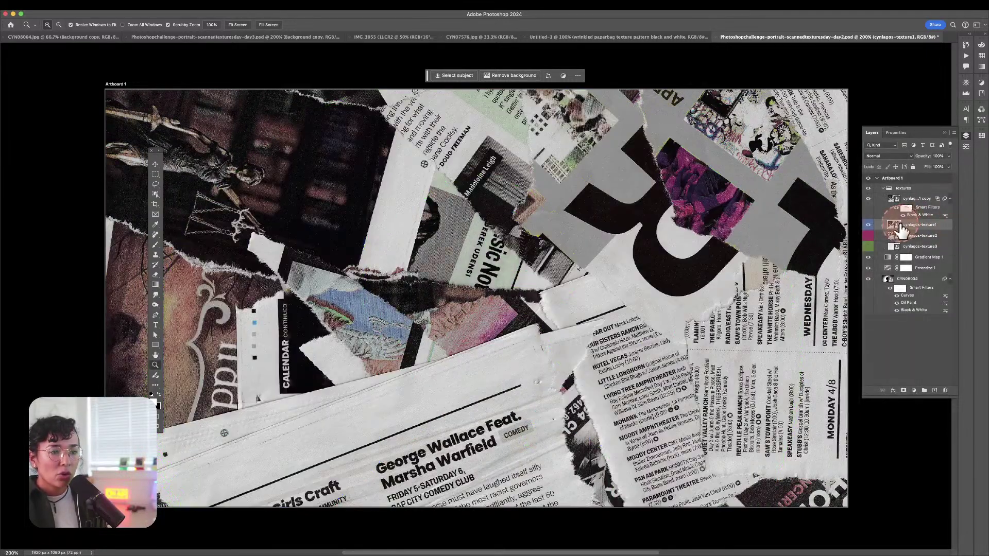
pyautogui.doubleClick(950, 230)
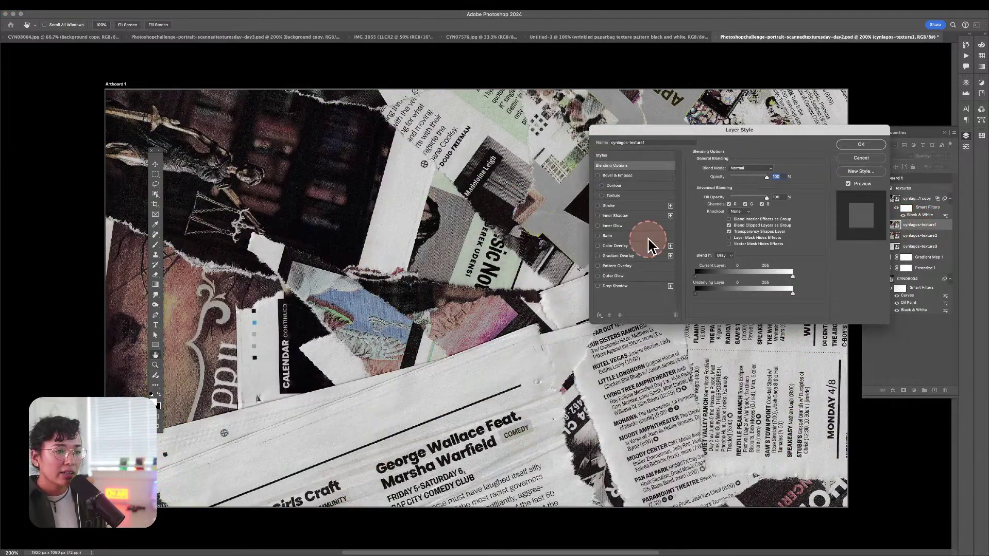
pyautogui.click(721, 256)
pyautogui.click(726, 272)
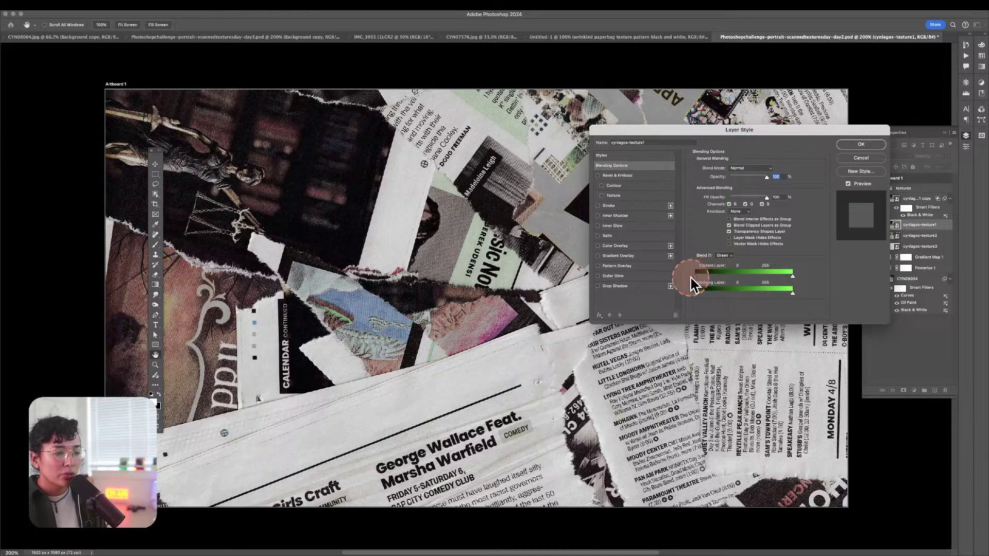
# Raise cynlagos-texture1's Underlying Layer black slider to about 213 to reveal the blue areas, and accept the layer style
pyautogui.moveTo(696, 276); pyautogui.dragTo(777, 294)
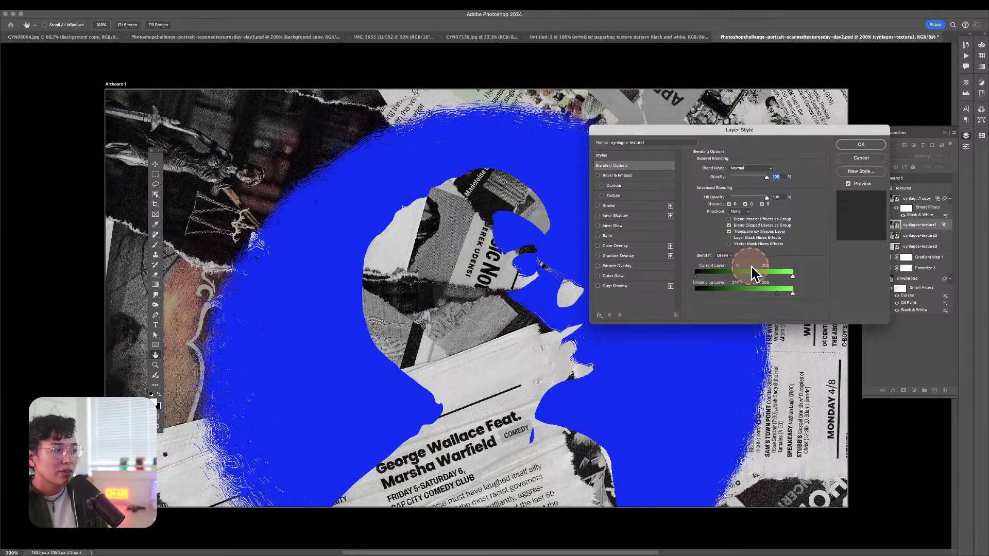
pyautogui.moveTo(778, 292); pyautogui.dragTo(777, 293)
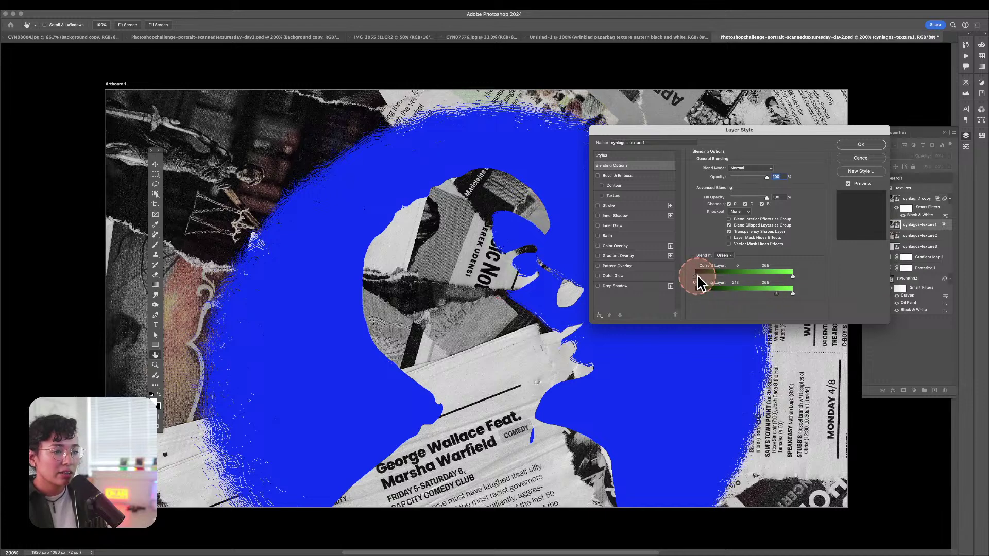
pyautogui.moveTo(696, 276); pyautogui.dragTo(645, 272)
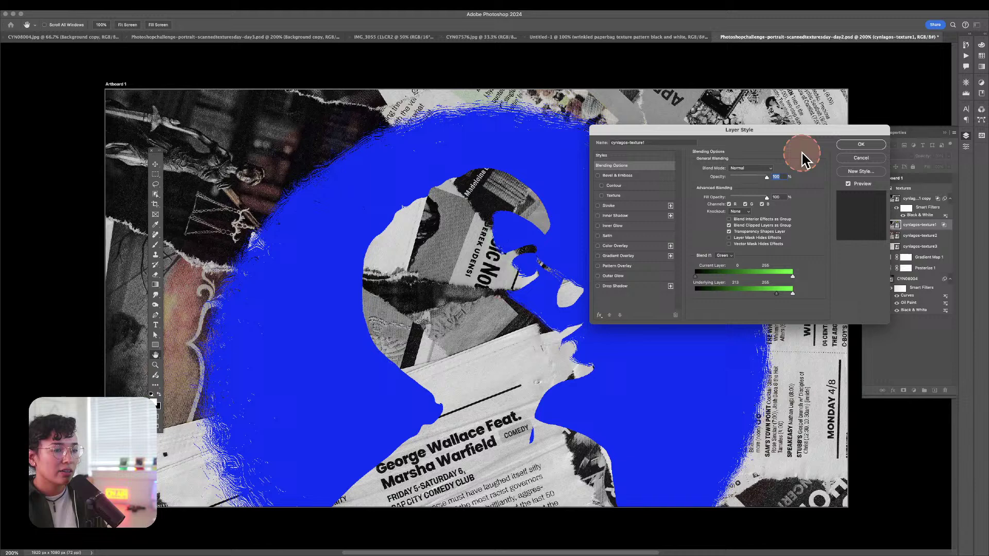
pyautogui.click(868, 144)
# Show cynlagos-texture2, set its Blend If to Blue with the Underlying Layer's black slider at about 225, and accept the layer style
pyautogui.click(869, 235)
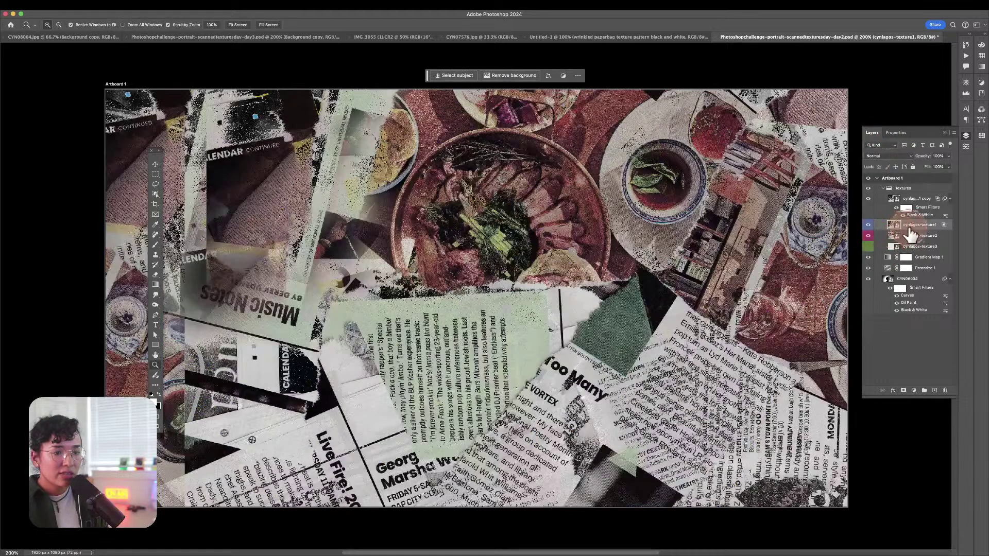
pyautogui.doubleClick(923, 237)
pyautogui.doubleClick(947, 241)
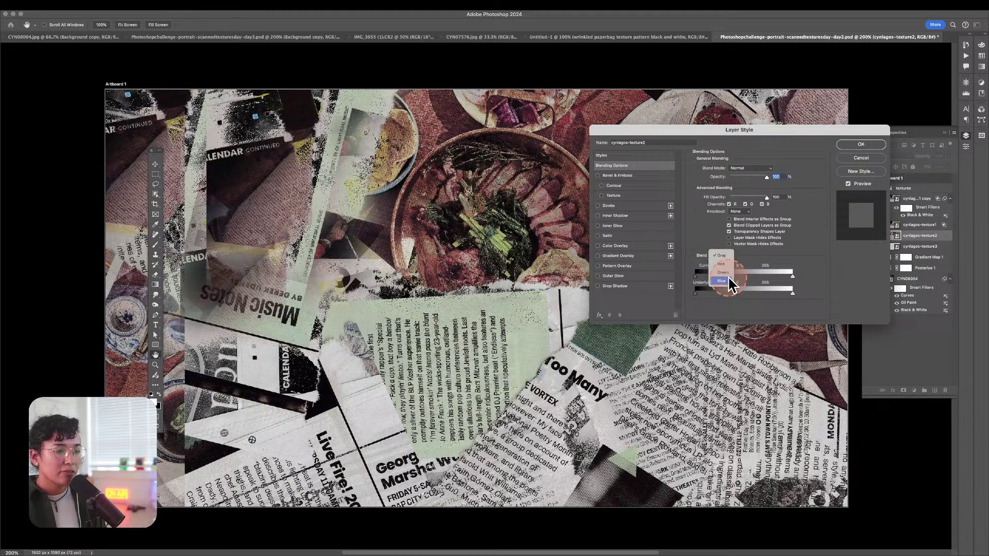
pyautogui.click(721, 280)
pyautogui.moveTo(696, 293); pyautogui.dragTo(781, 293)
pyautogui.moveTo(698, 273)
pyautogui.mouseDown()
pyautogui.moveTo(782, 269)
pyautogui.moveTo(674, 276)
pyautogui.mouseUp()
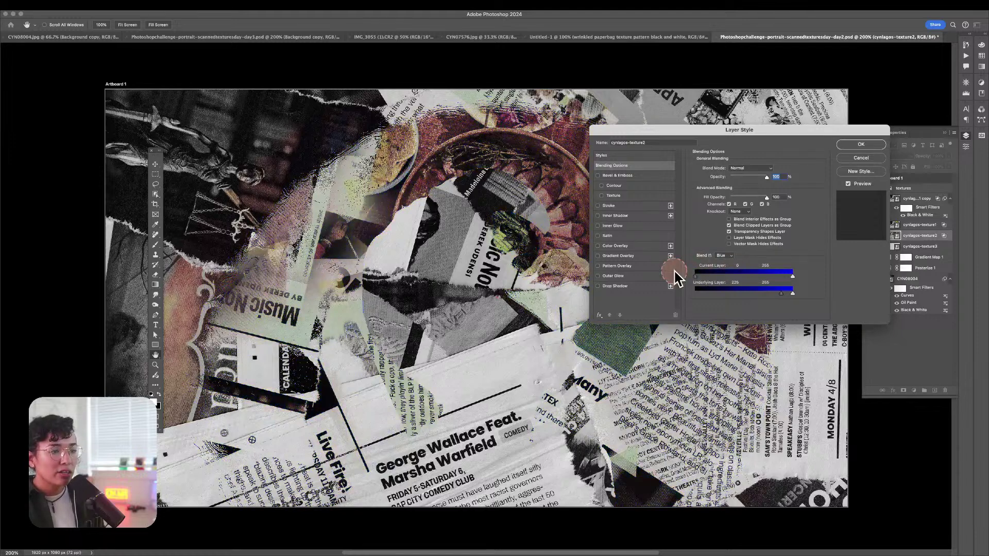
pyautogui.click(859, 146)
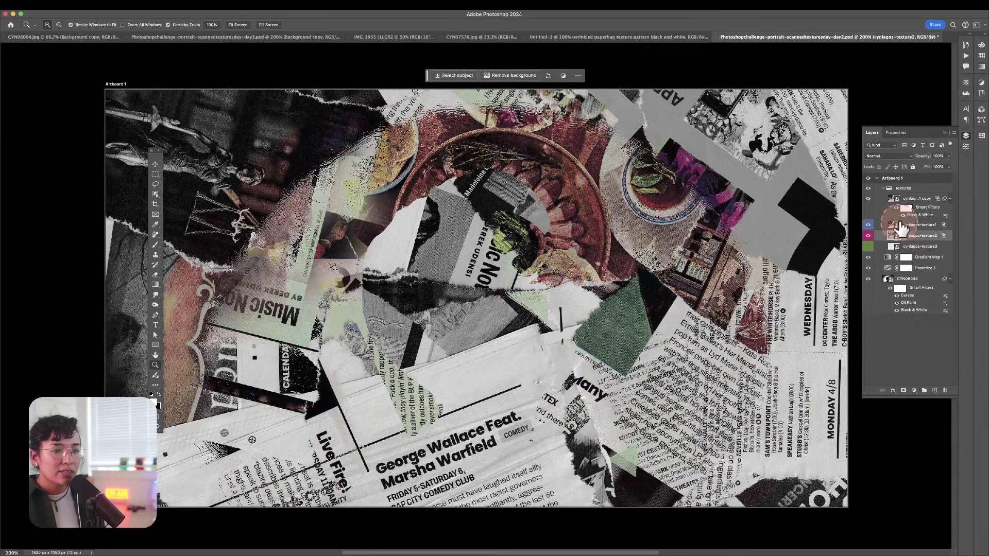
# Try a free transform on the cynlagos-texture2 layer and hide the layer
pyautogui.click(868, 235)
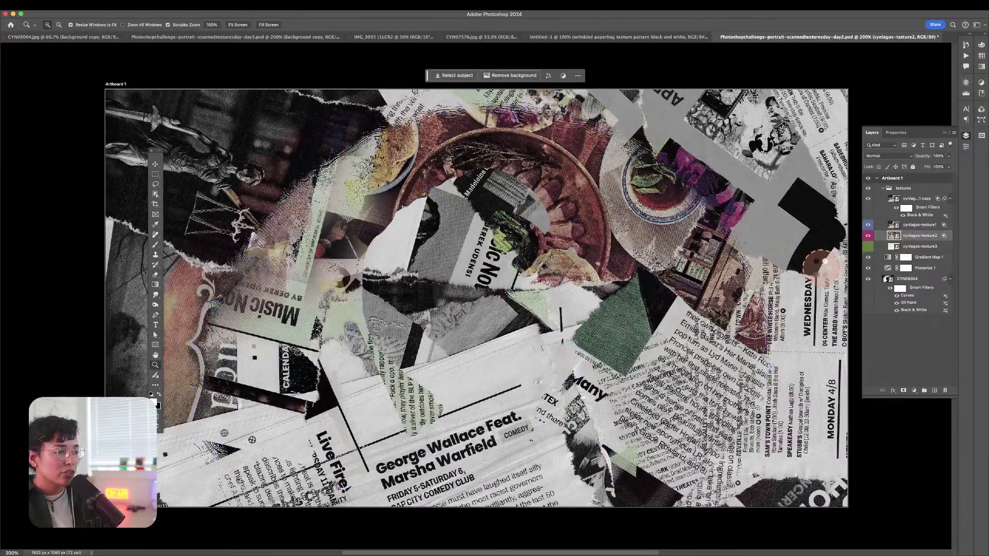
pyautogui.press('super+t')
pyautogui.moveTo(588, 323); pyautogui.dragTo(495, 342)
pyautogui.press('Return')
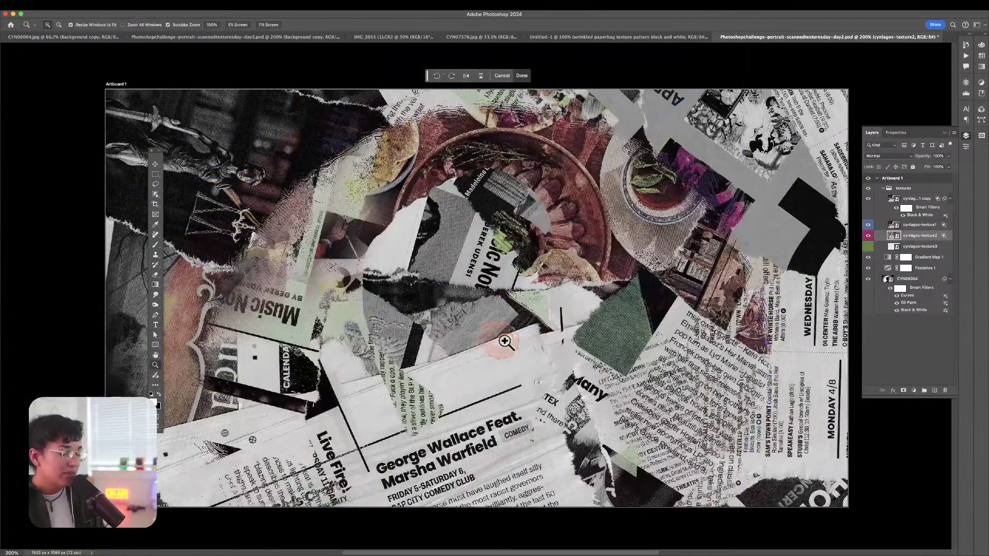
pyautogui.click(868, 236)
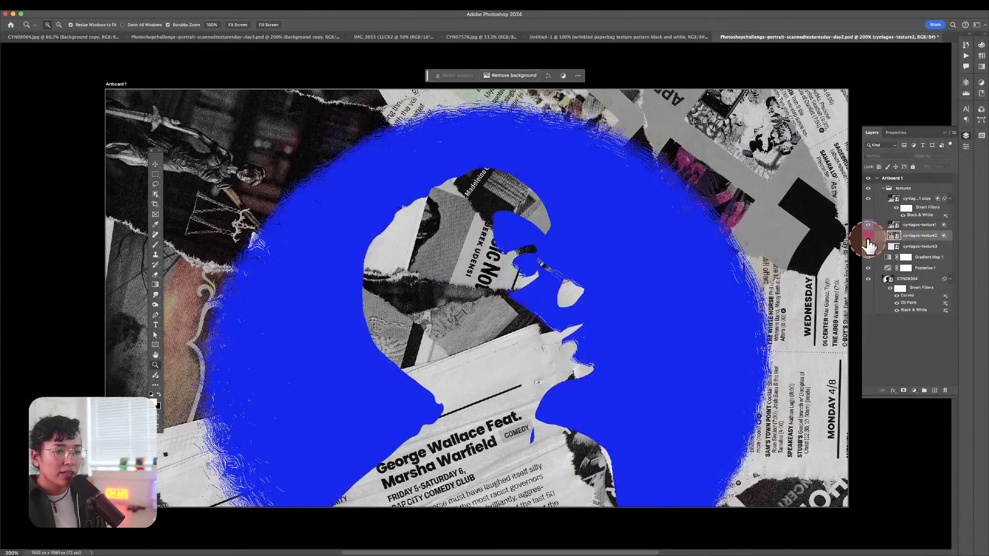
# Place the wrinkled paper bag scan cynlagos-texture5 above cynlagos-texture2 and scale it to about 337% so it covers the artboard's width
pyautogui.press('Tab')
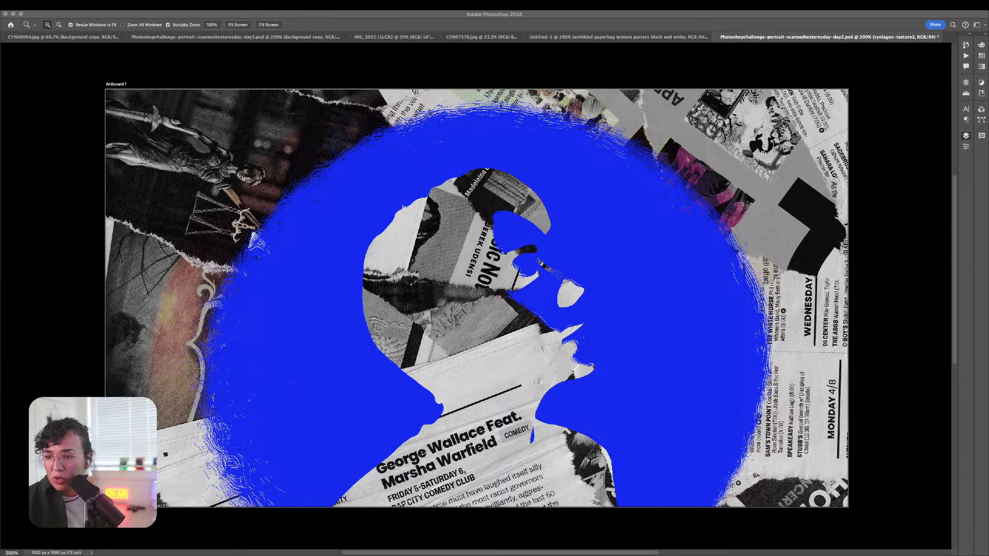
pyautogui.moveTo(708, 416); pyautogui.dragTo(529, 309)
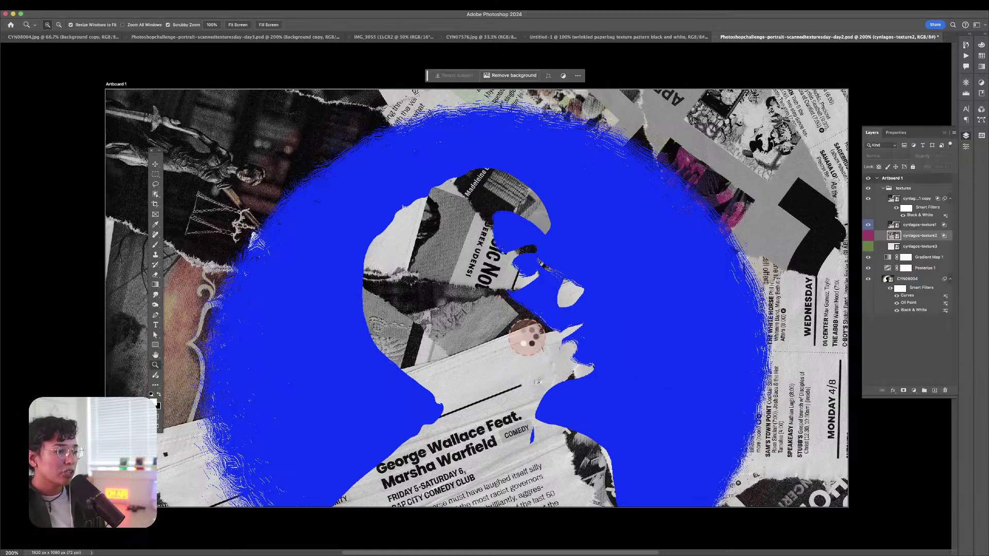
pyautogui.moveTo(559, 181); pyautogui.dragTo(702, 109)
pyautogui.moveTo(701, 75); pyautogui.dragTo(137, 106)
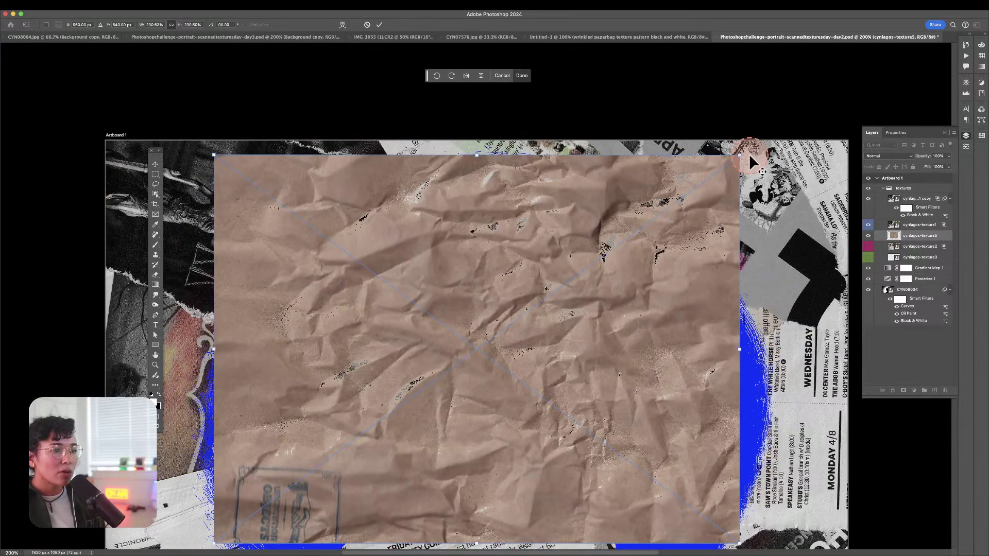
pyautogui.moveTo(740, 155); pyautogui.dragTo(853, 104)
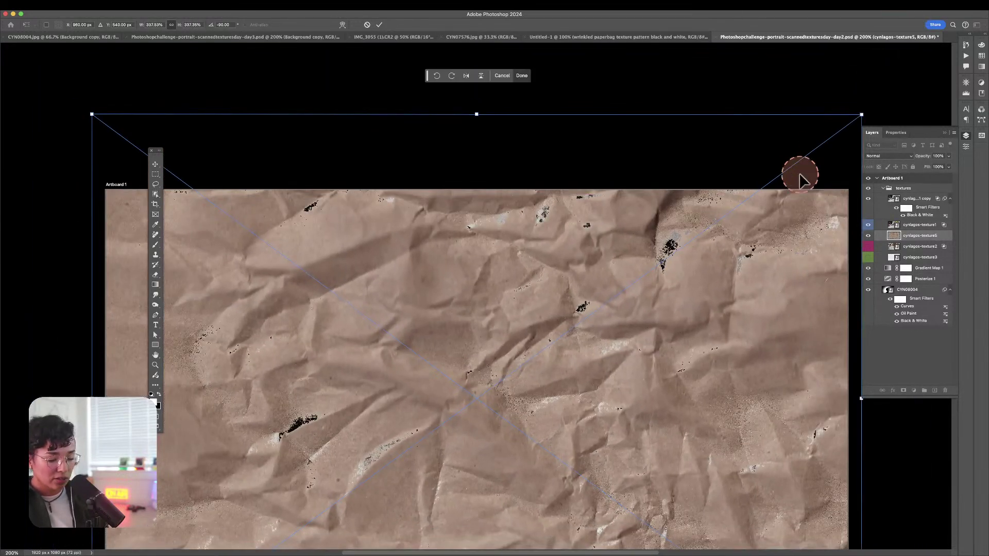
pyautogui.press('Return')
# Set cynlagos-texture5's Blend If to Blue, raise the Underlying Layer's black slider to about 173, and accept the layer style
pyautogui.doubleClick(946, 238)
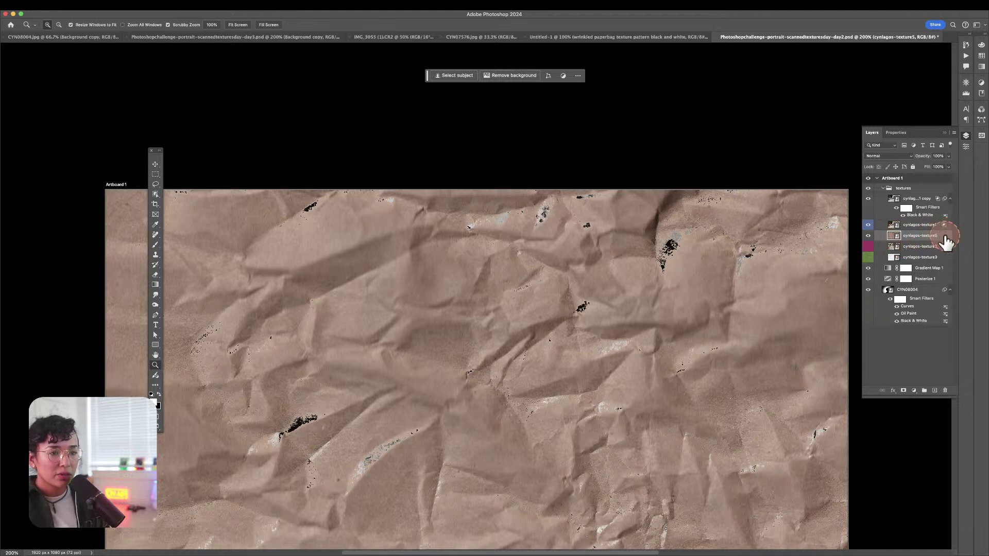
pyautogui.click(723, 257)
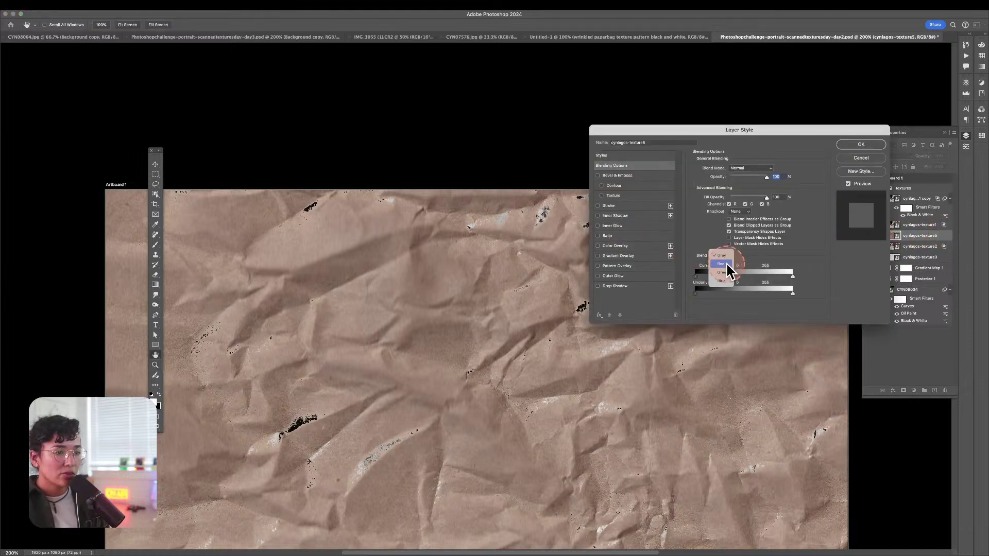
pyautogui.click(727, 281)
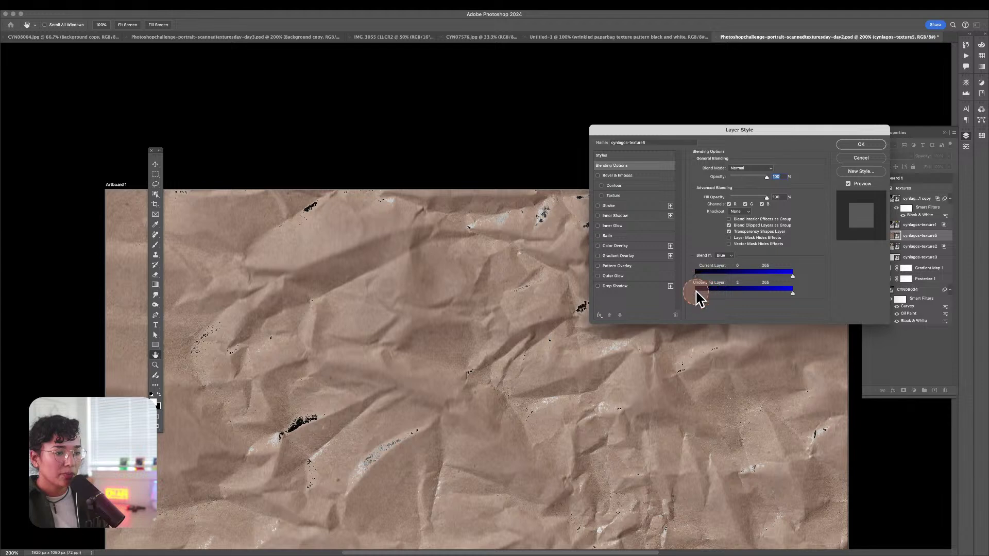
pyautogui.moveTo(697, 294); pyautogui.dragTo(762, 294)
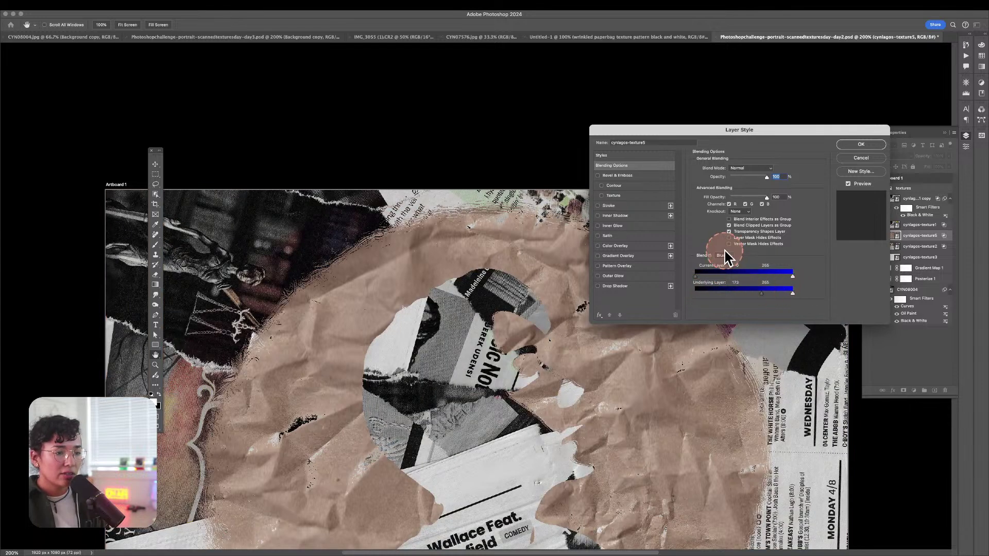
pyautogui.click(727, 253)
pyautogui.click(789, 257)
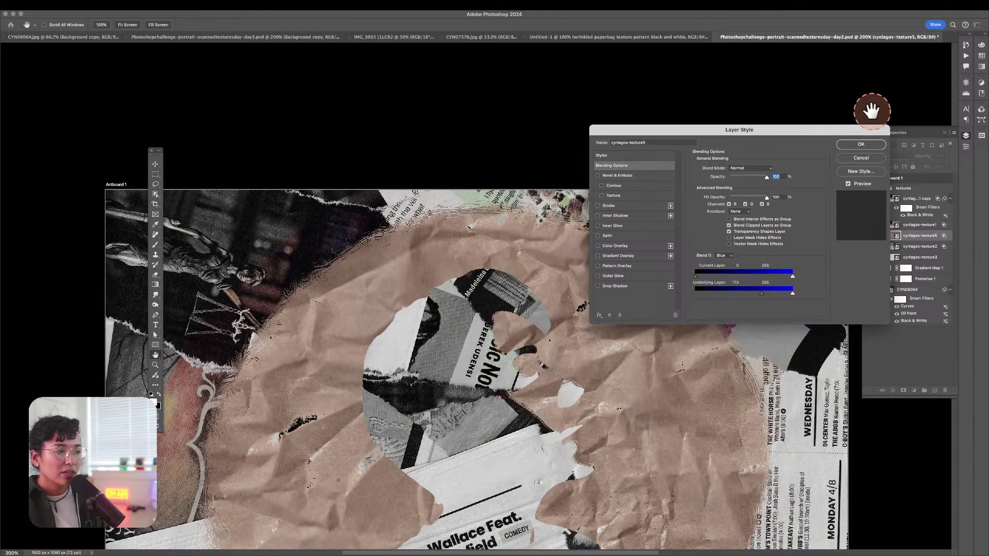
pyautogui.moveTo(828, 130); pyautogui.dragTo(885, 121)
pyautogui.click(899, 133)
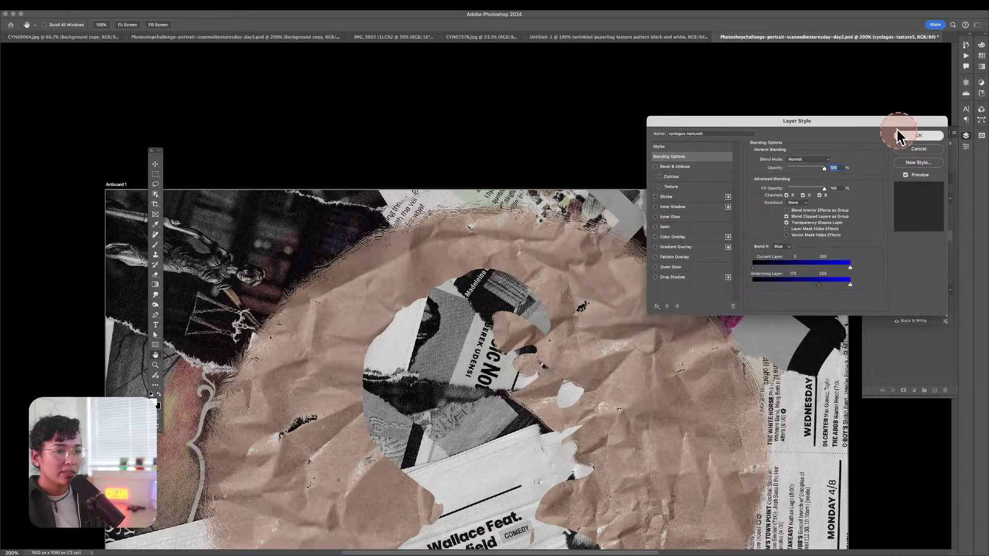
pyautogui.moveTo(536, 389); pyautogui.dragTo(533, 242)
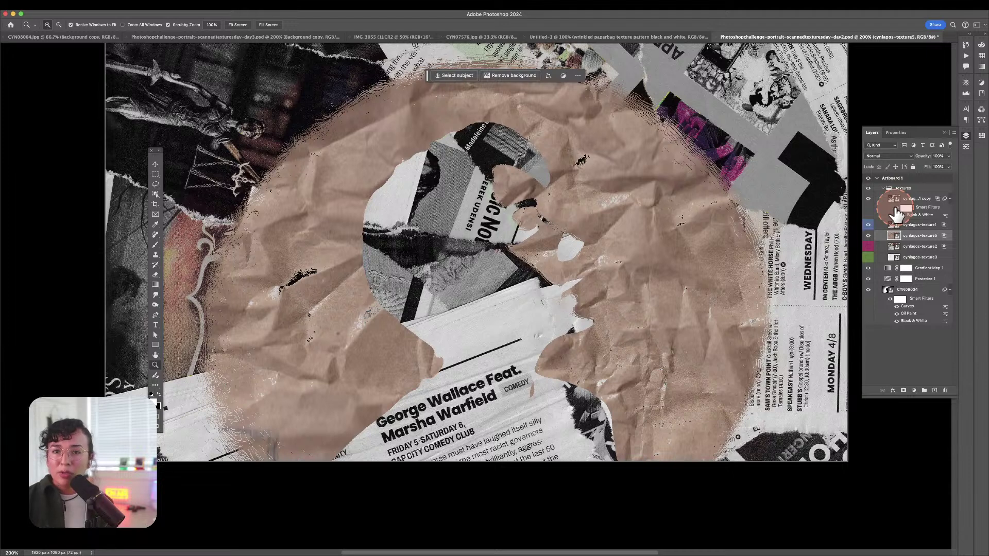
# Switch to the day3 portrait file and reposition its cynlagos-texture1 copy texture, briefly isolating the upper Background portrait layer to view it
pyautogui.click(187, 38)
pyautogui.press('v')
pyautogui.moveTo(490, 237); pyautogui.dragTo(654, 262)
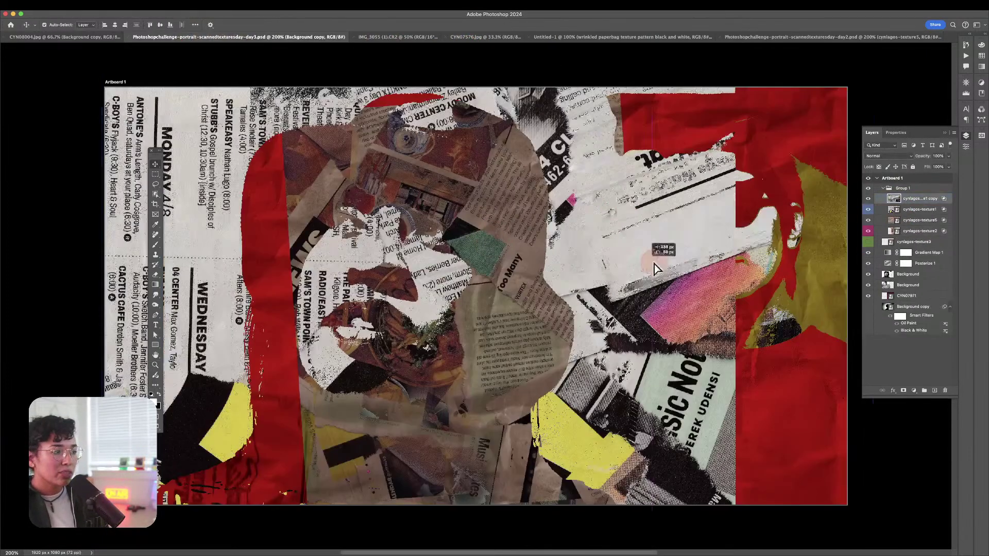
pyautogui.keyDown('alt'); pyautogui.click(869, 274); pyautogui.keyUp('alt')
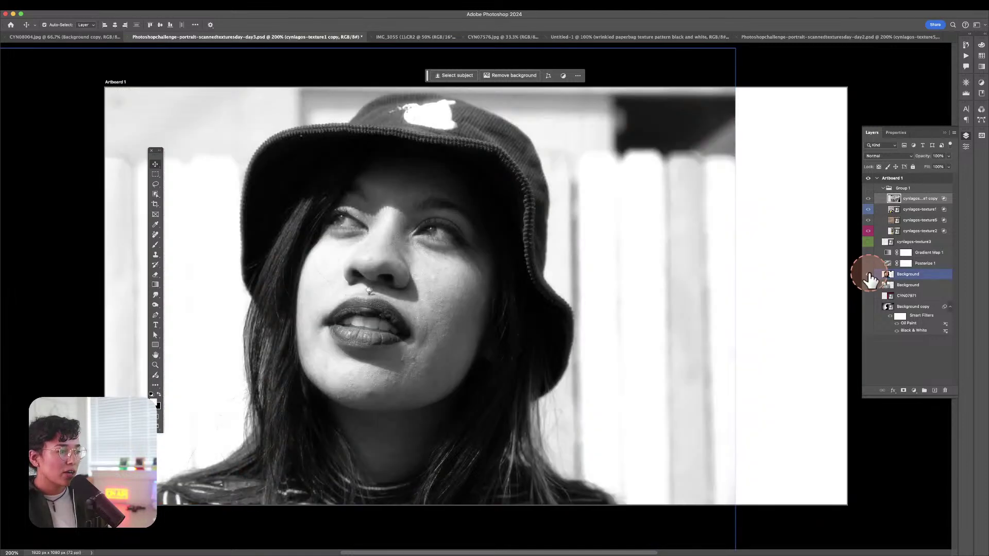
pyautogui.keyDown('alt'); pyautogui.click(869, 279); pyautogui.keyUp('alt')
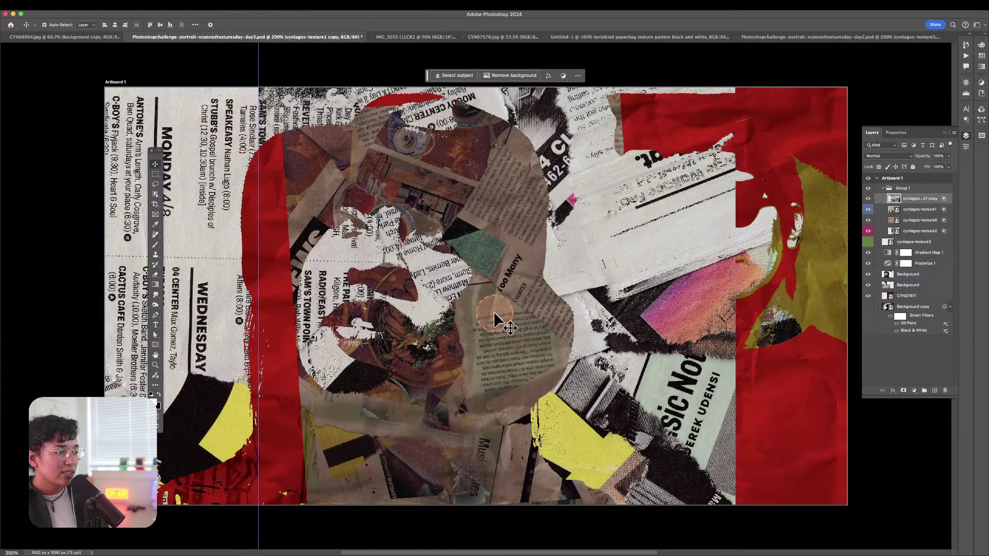
pyautogui.moveTo(496, 318); pyautogui.dragTo(414, 313)
# Scale the upper Background portrait layer to about 70% and move it over to the right side of the artboard
pyautogui.click(890, 279)
pyautogui.press('super+t')
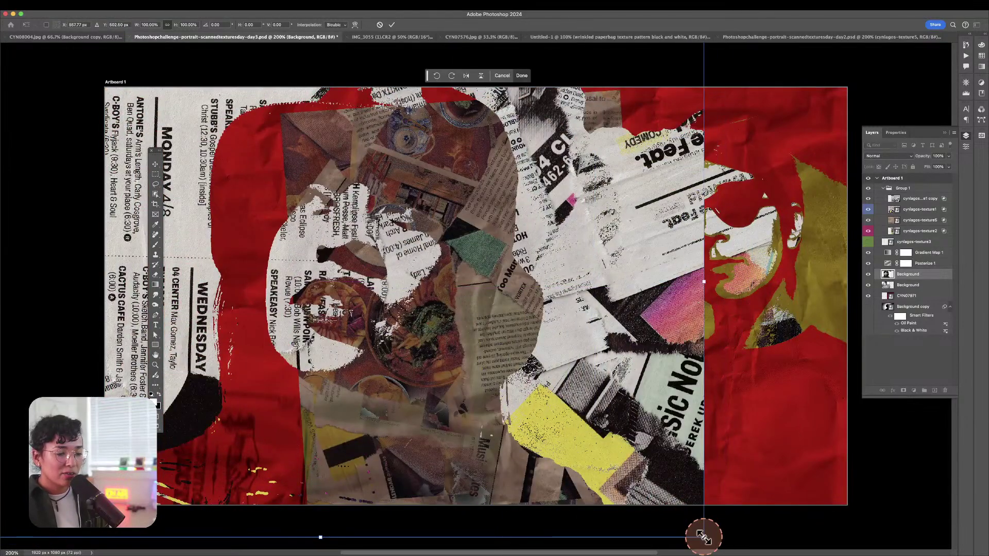
pyautogui.moveTo(703, 535); pyautogui.dragTo(587, 457)
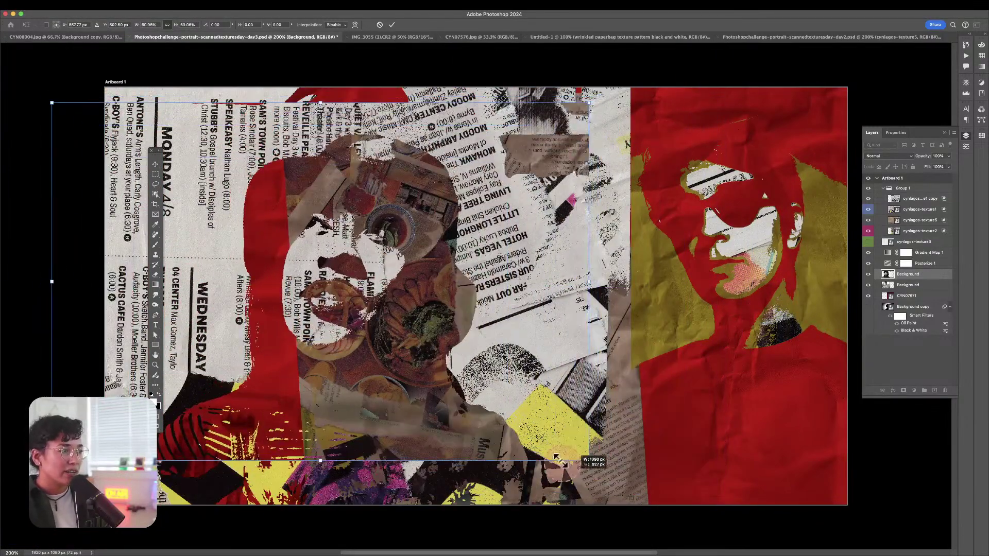
pyautogui.moveTo(347, 169); pyautogui.dragTo(780, 194)
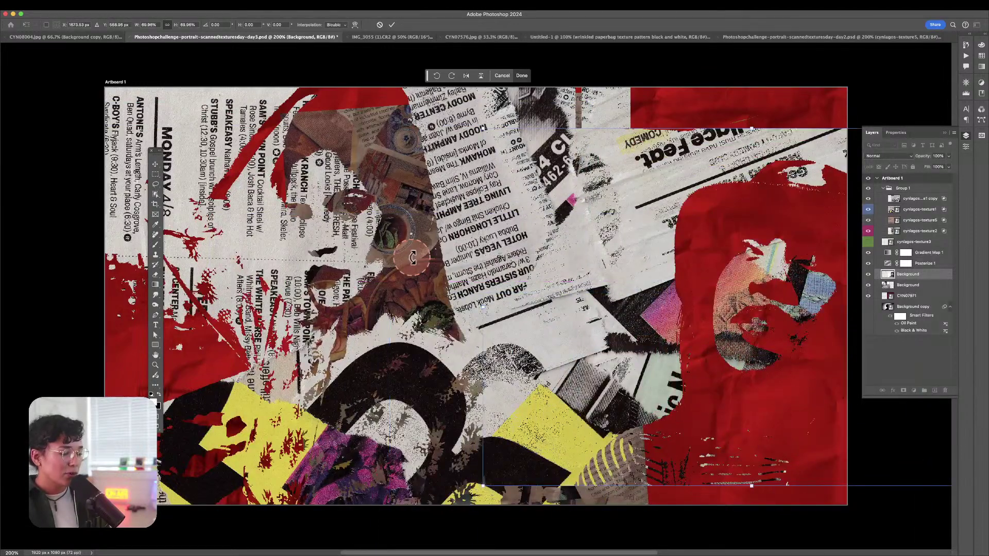
pyautogui.press('Return')
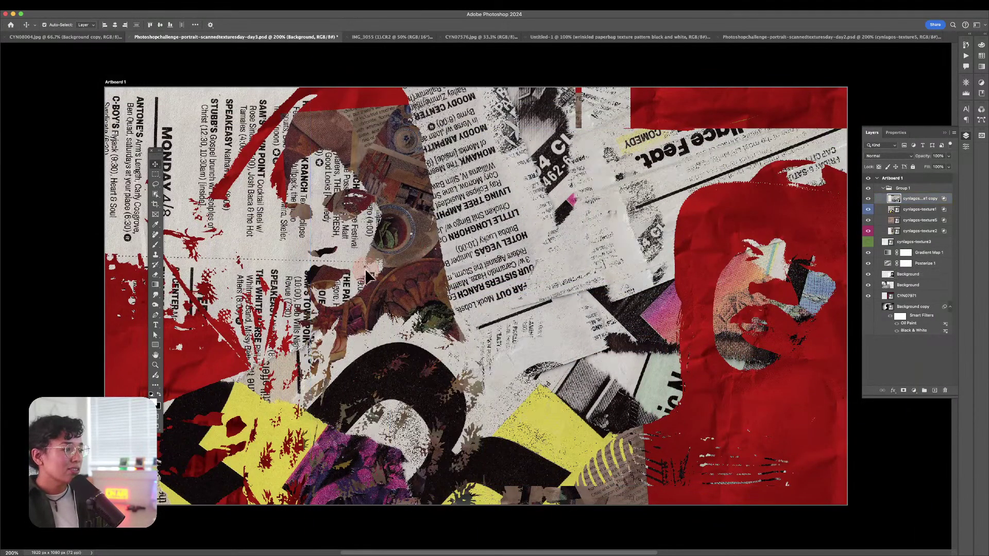
# Shift the cynlagos-texture1 copy texture up and to the right within the collage
pyautogui.moveTo(365, 270); pyautogui.dragTo(405, 228)
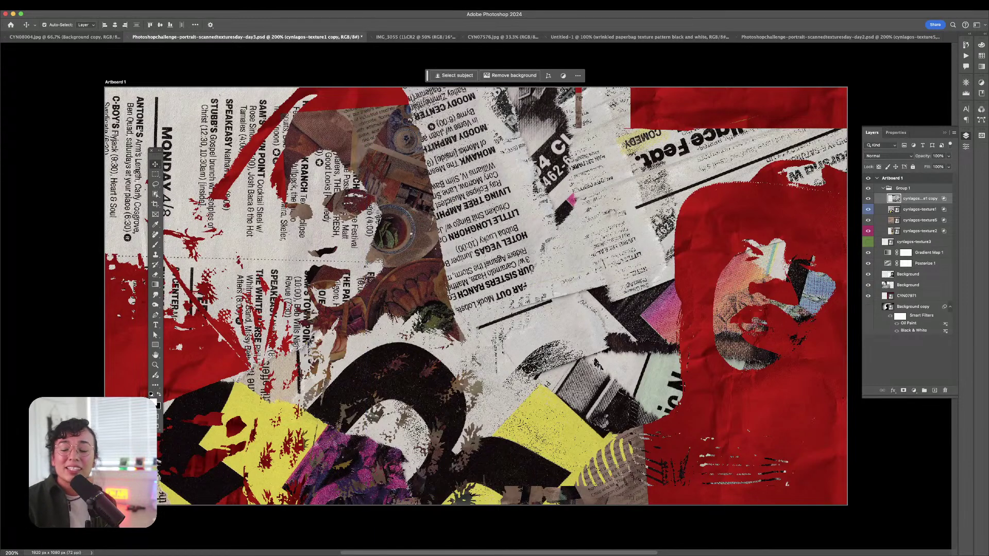
pyautogui.press('Tab')
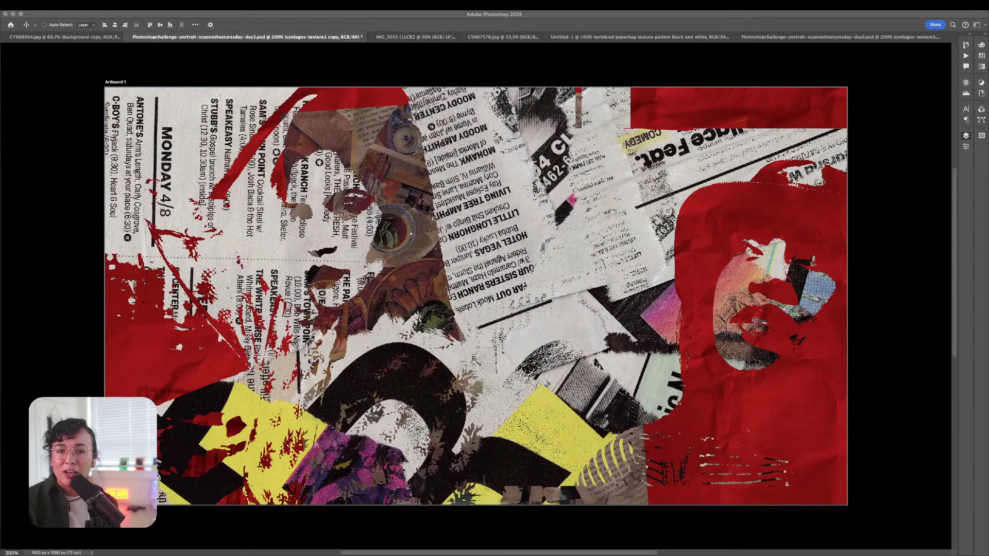